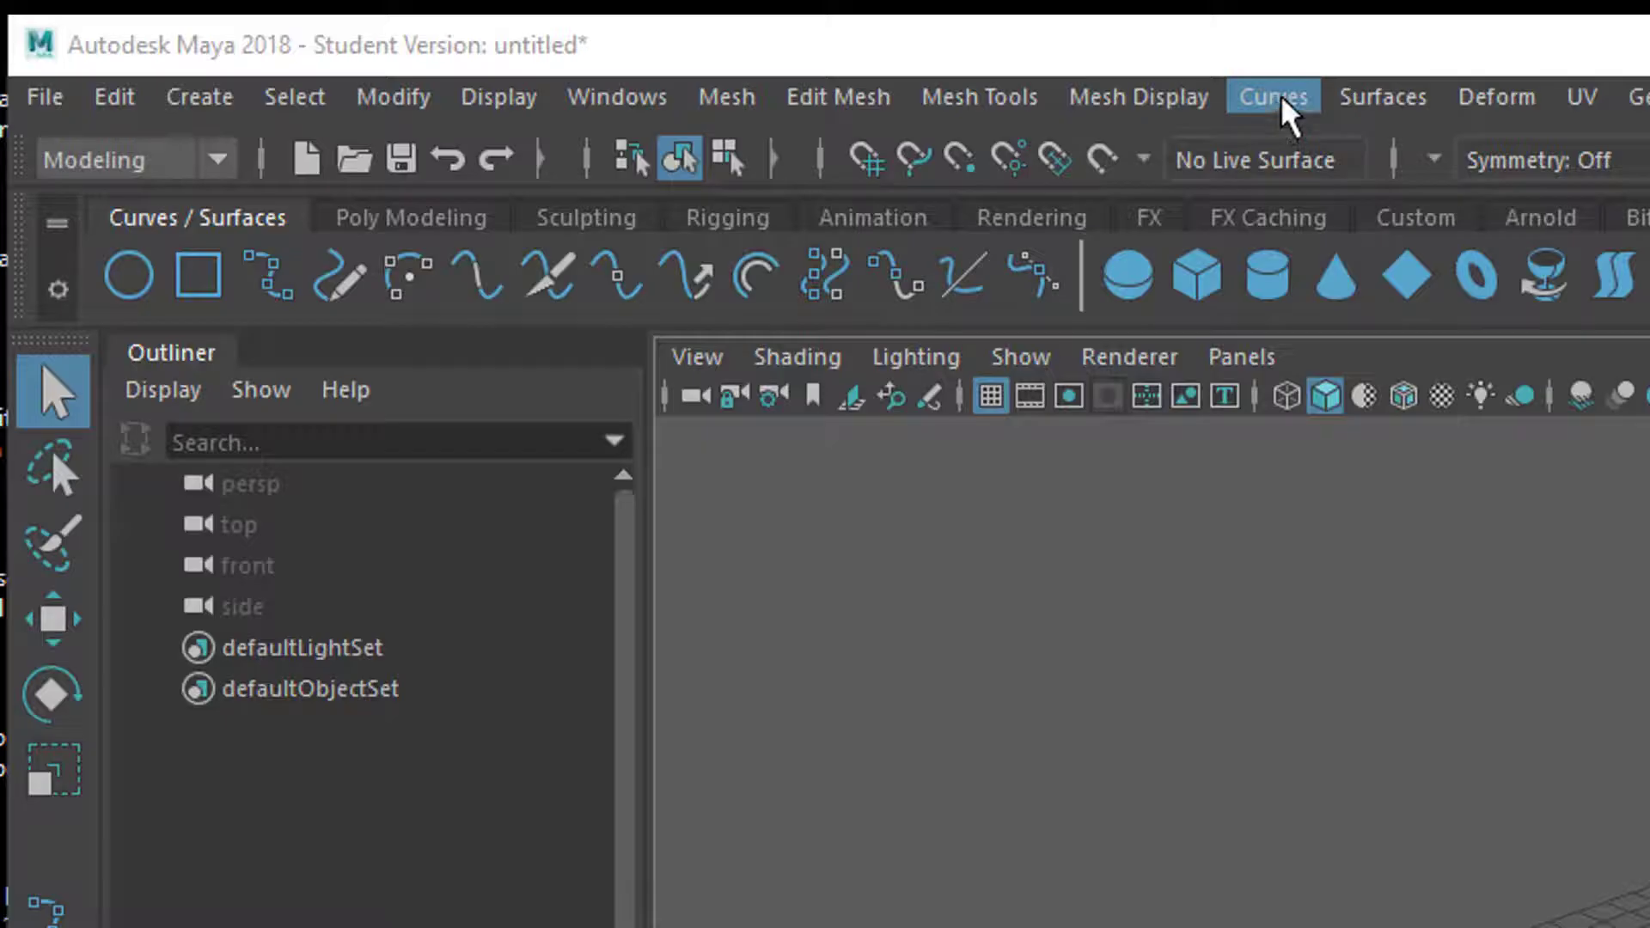
Tear off the Curves menu and park its floating window at the right of the viewport
left_click(1283, 110)
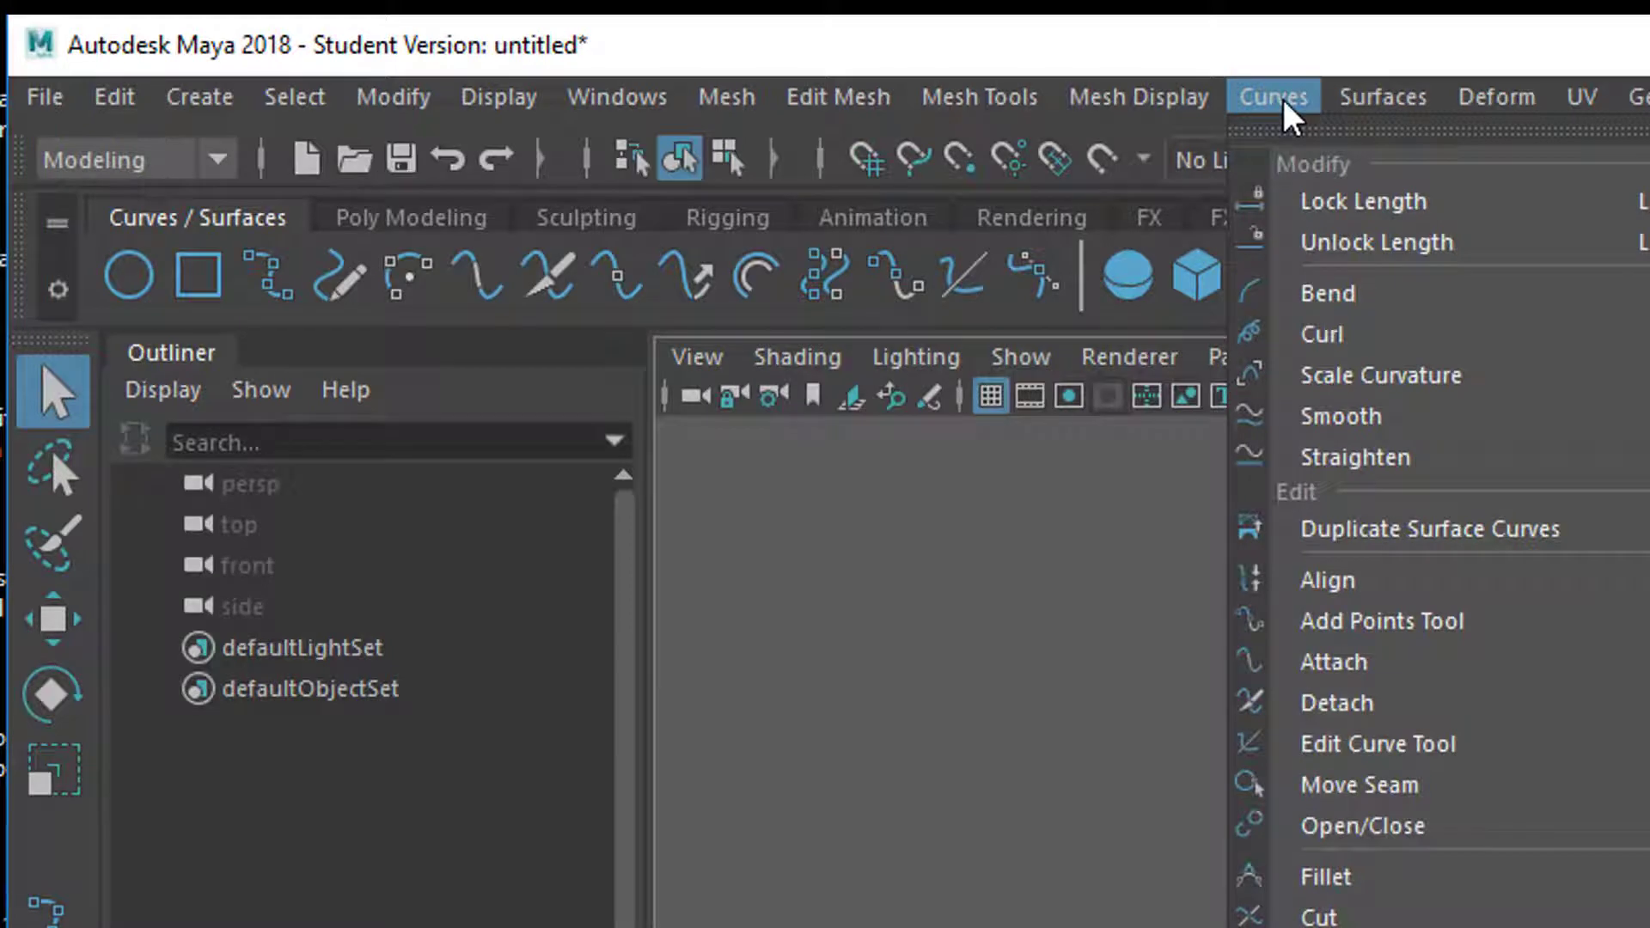
key("Left")
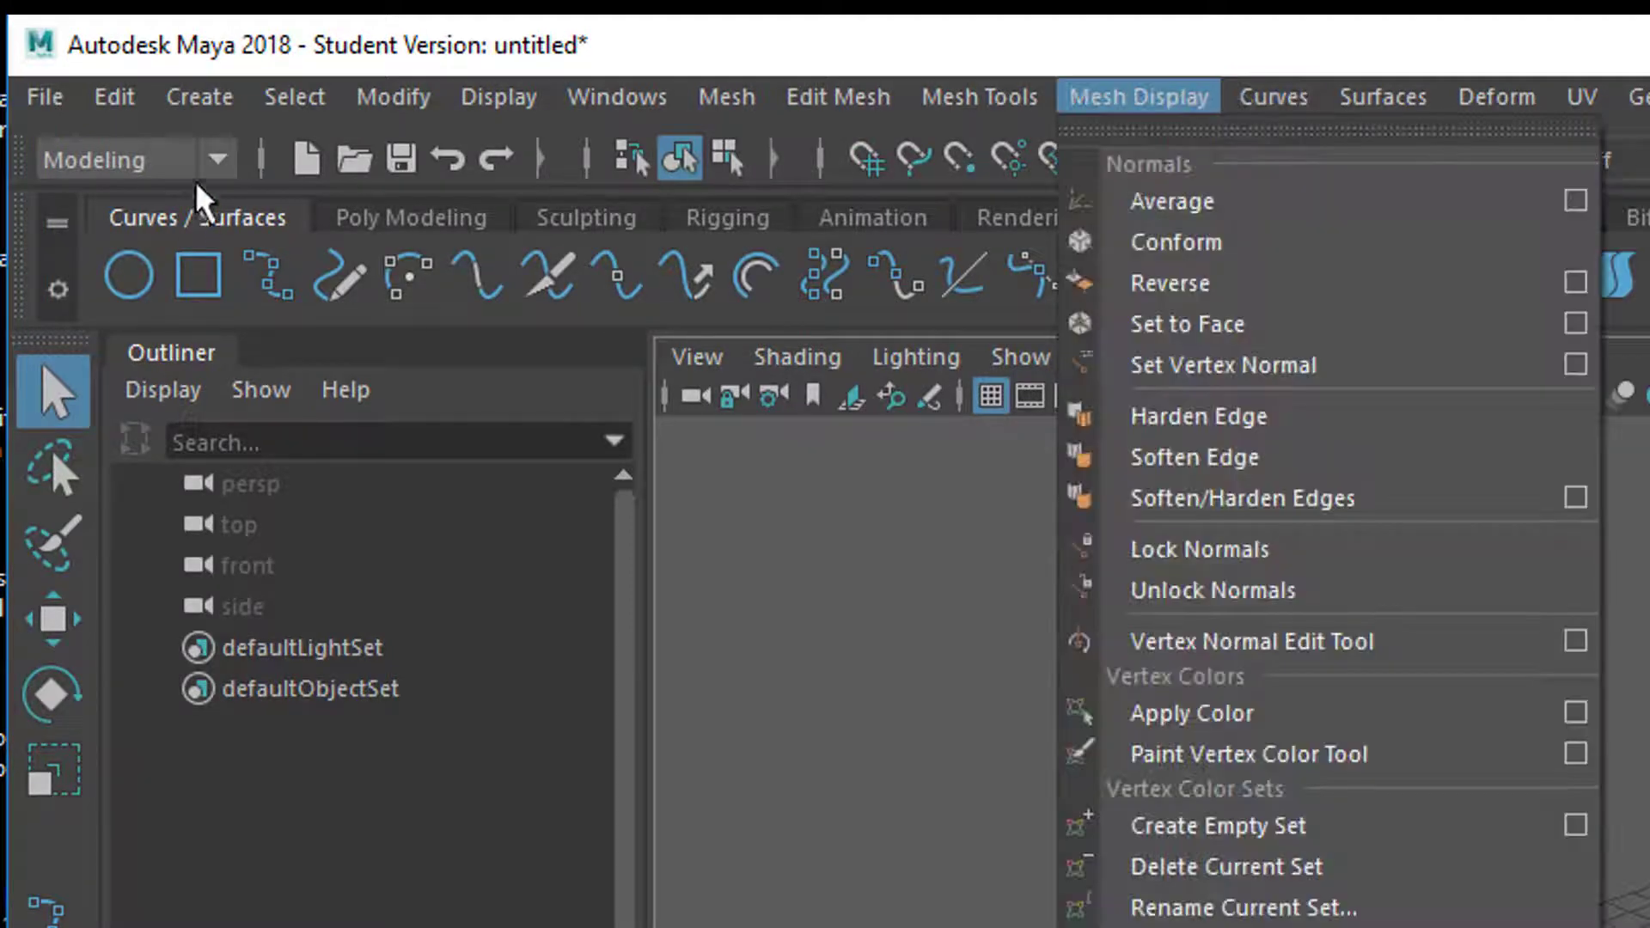
mouse_move(1278, 100)
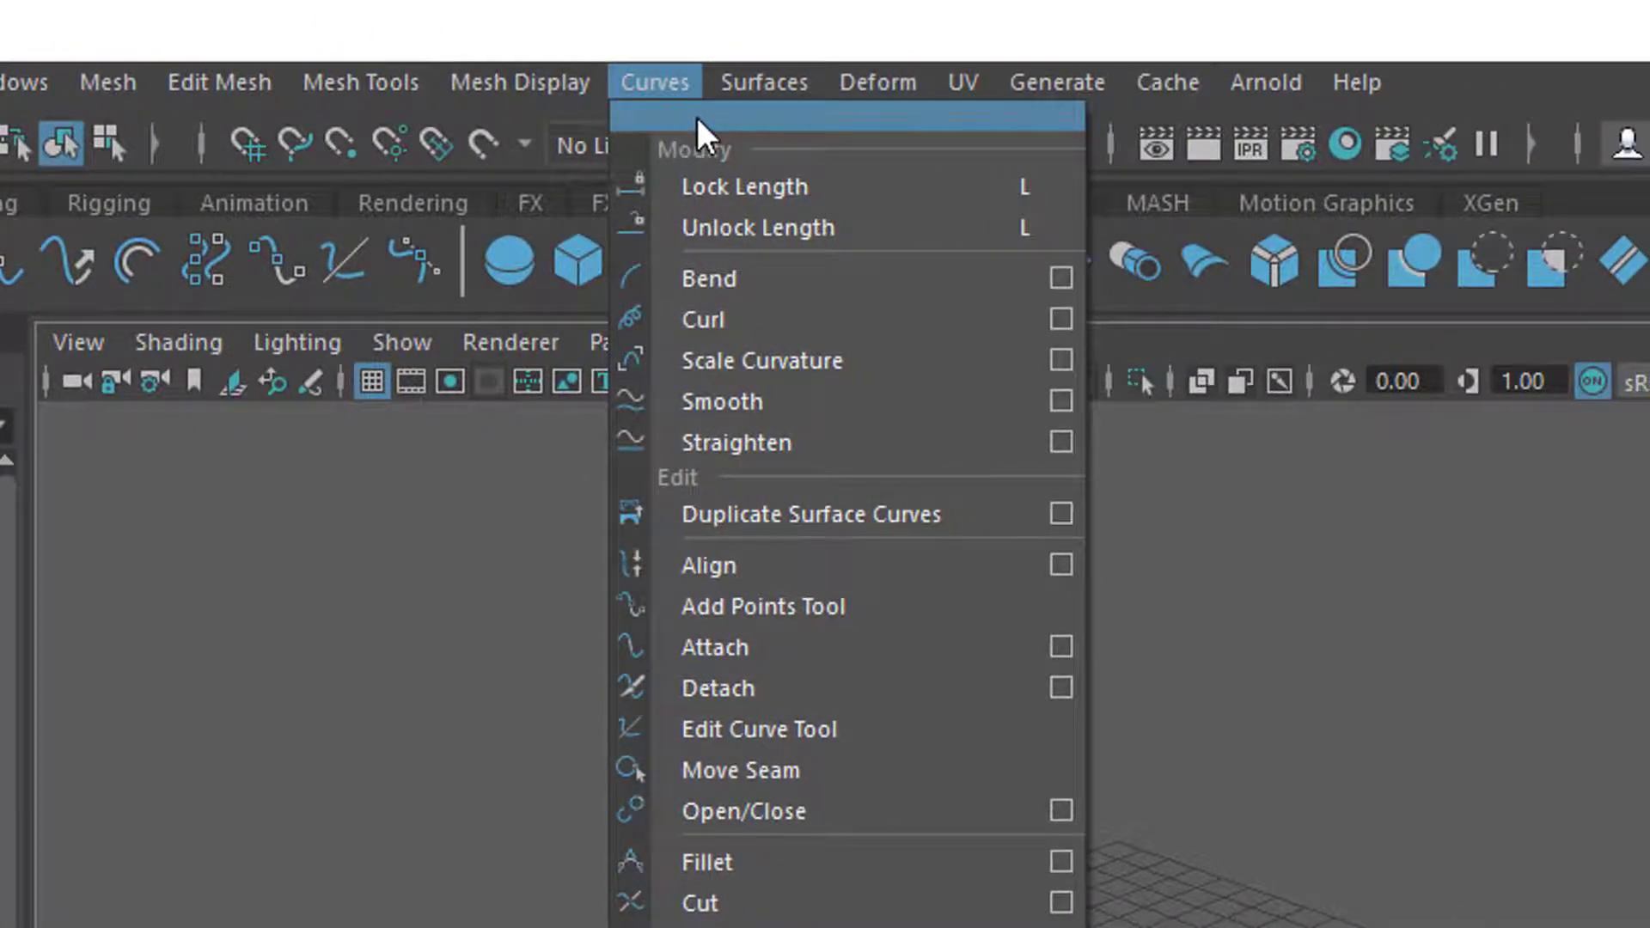
left_click(698, 117)
left_click_drag(758, 65, 1303, 251)
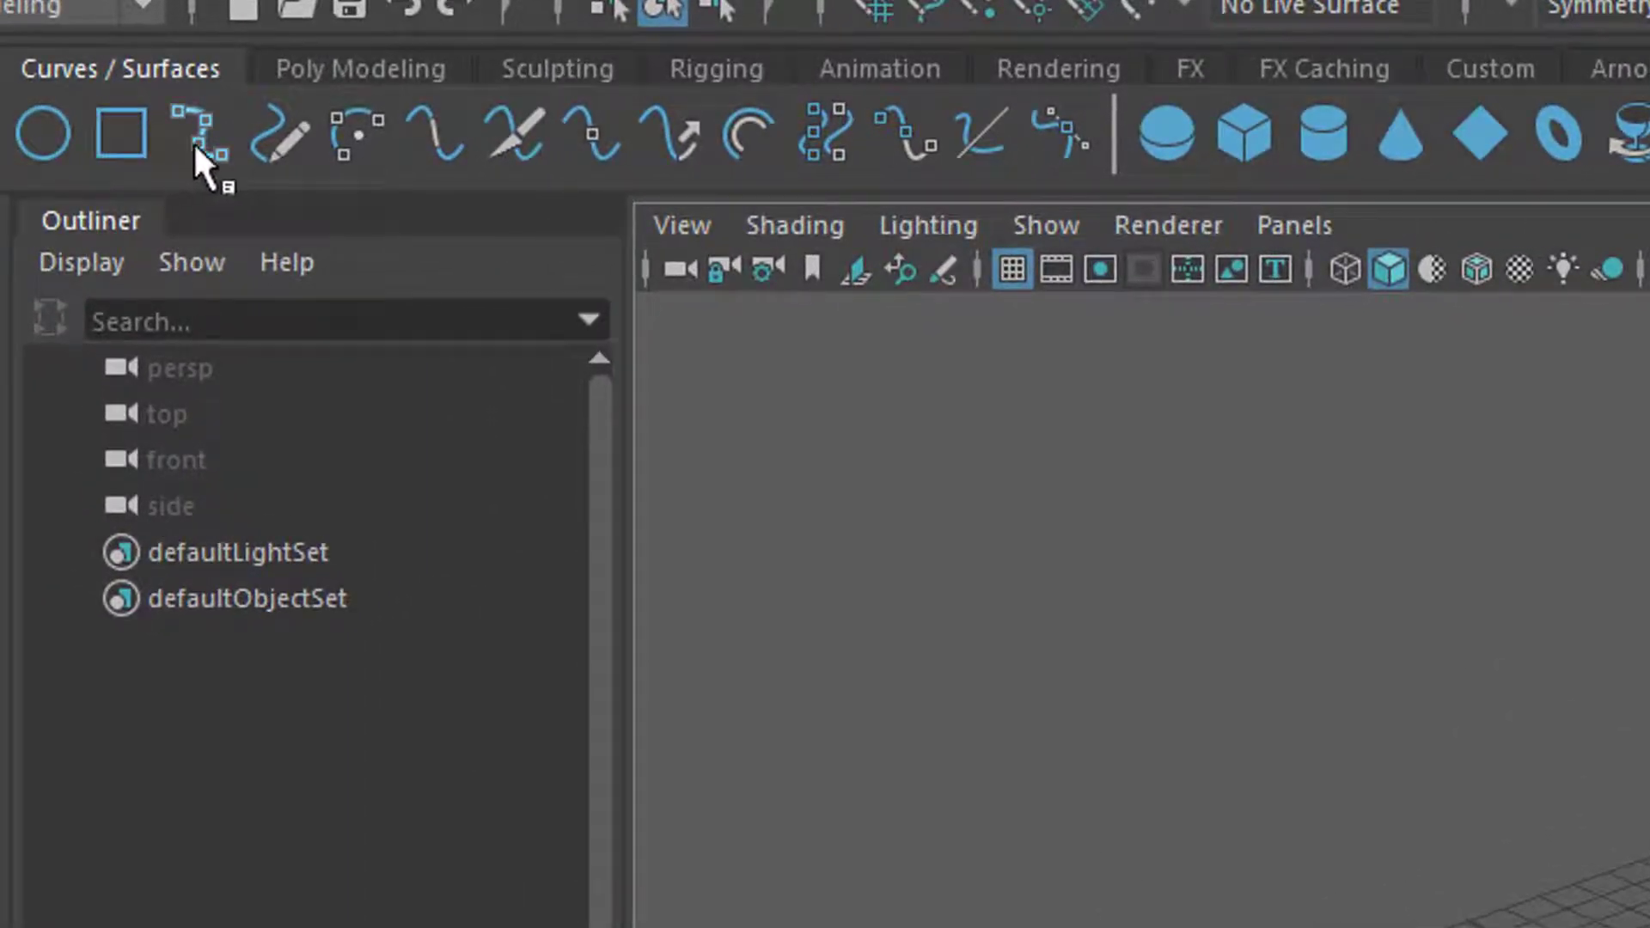
Draw a wavy CV curve, curve1, by placing control points across the grid
left_click(196, 137)
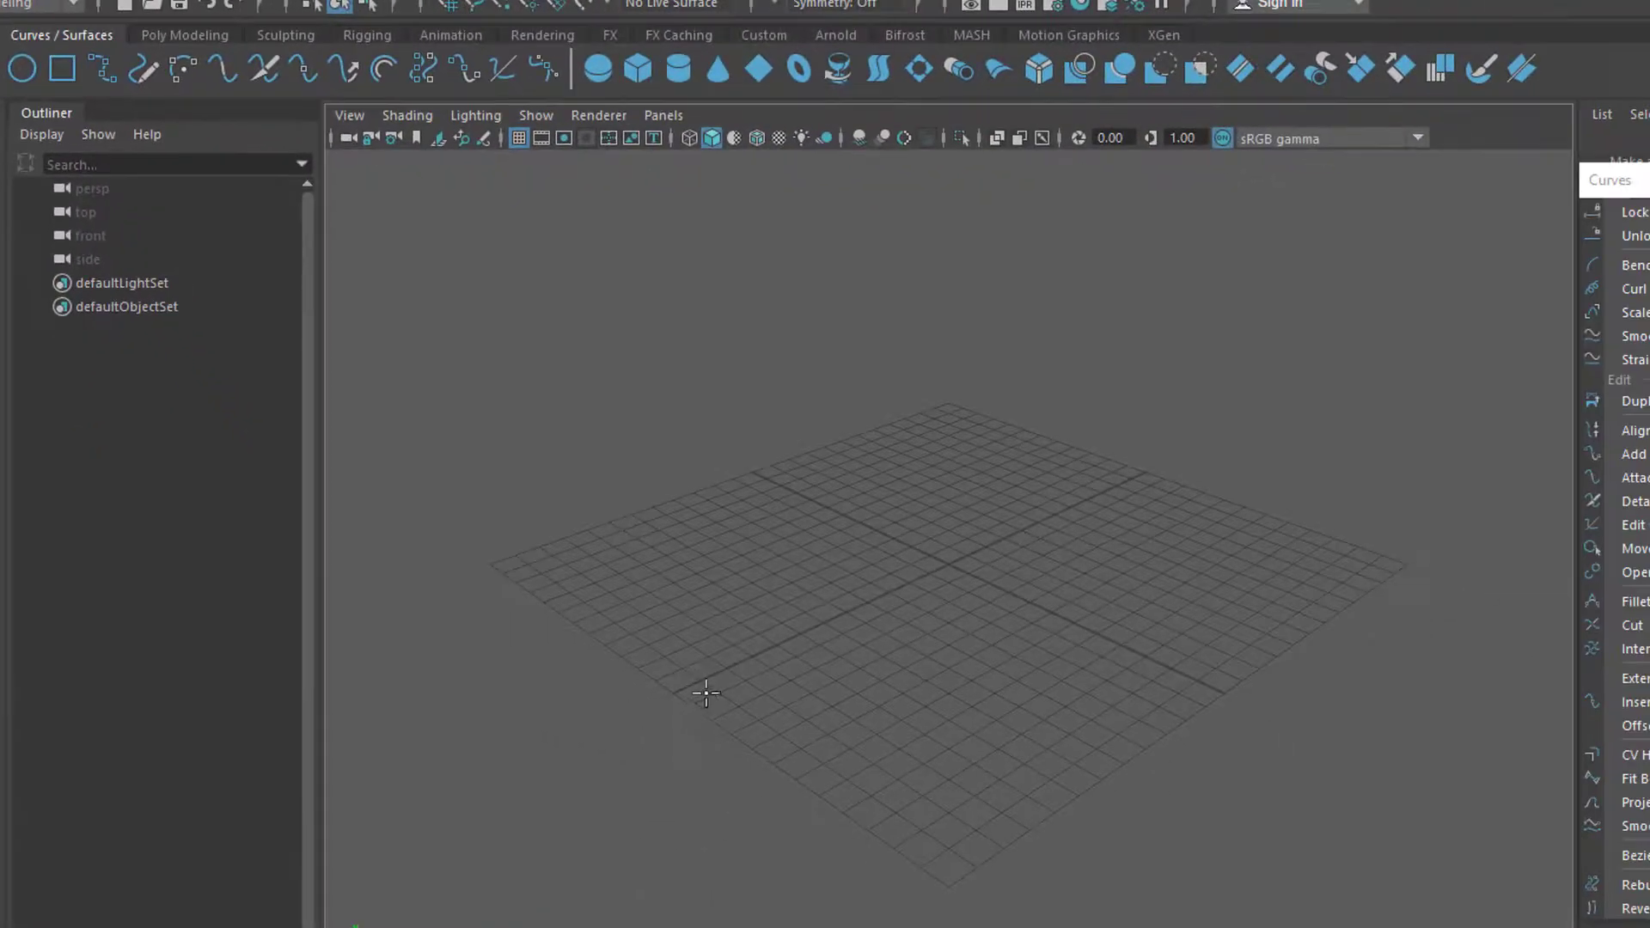
left_click(675, 695)
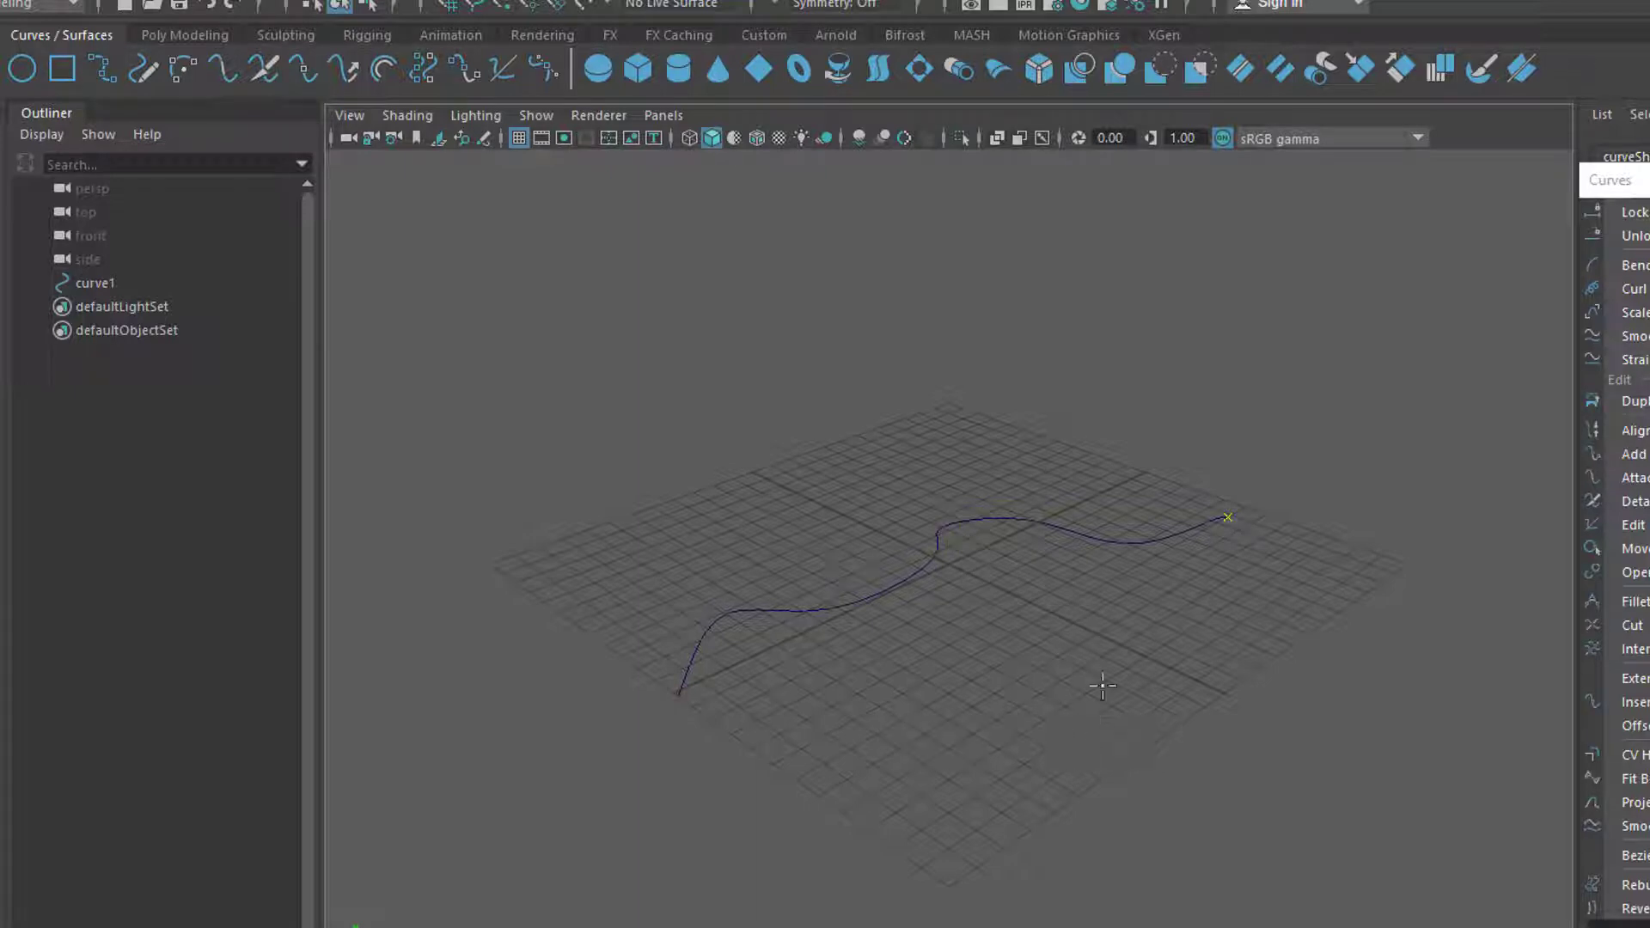
key("Return")
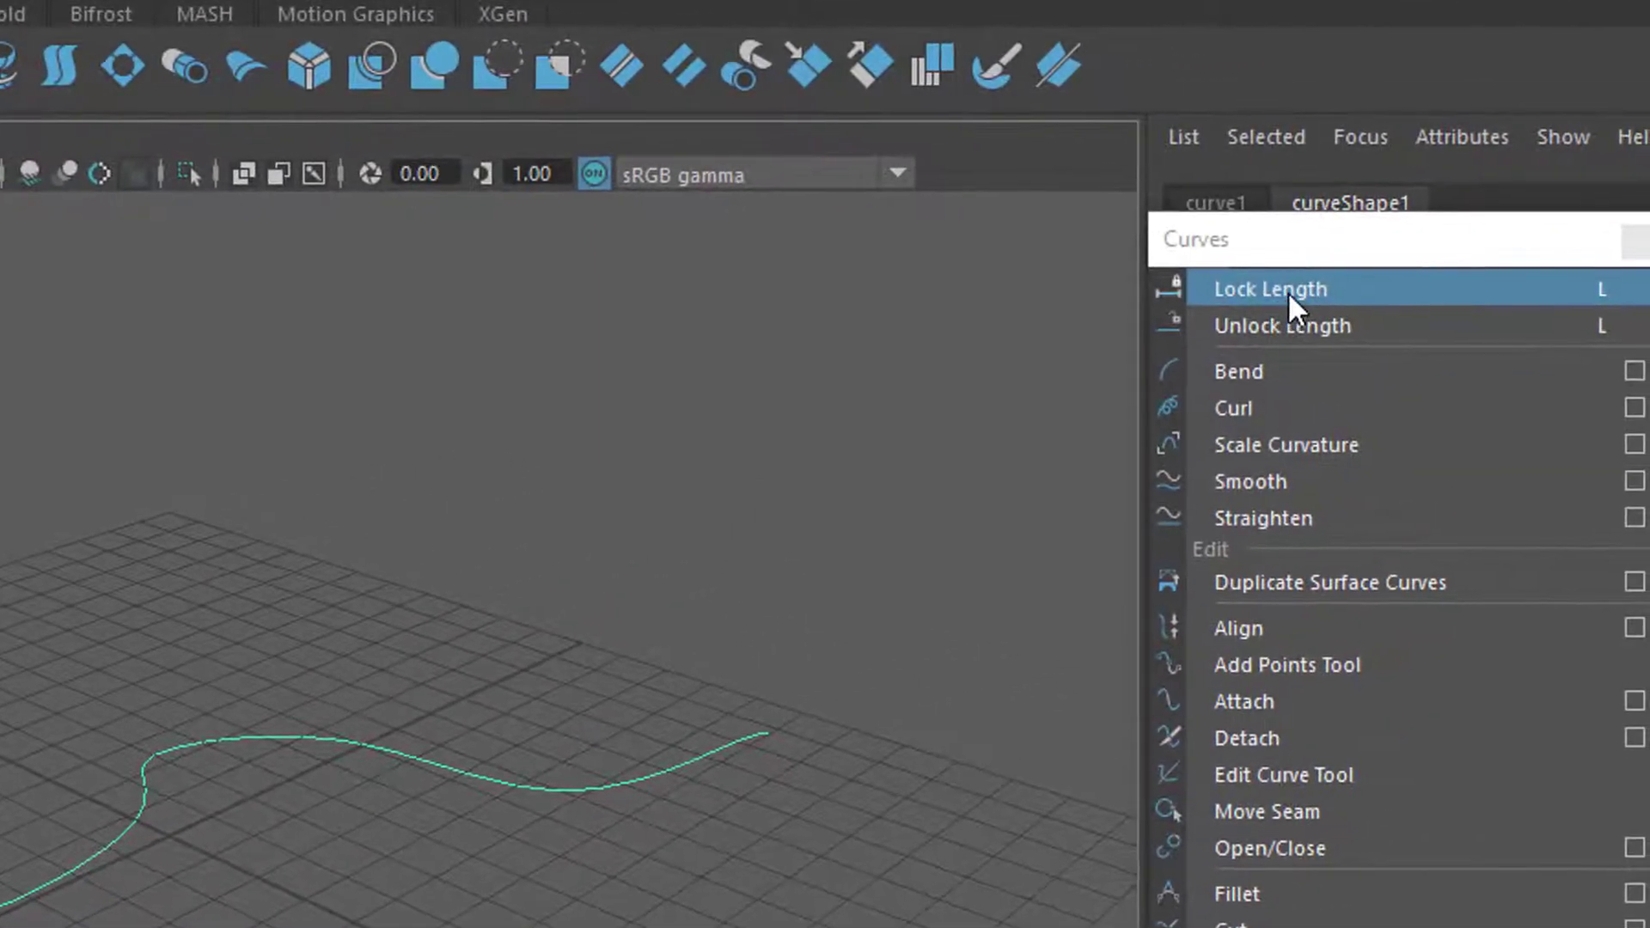
Turn on Lock Length for curve1 and nudge the whole curve along X with the Move tool
left_click(1287, 291)
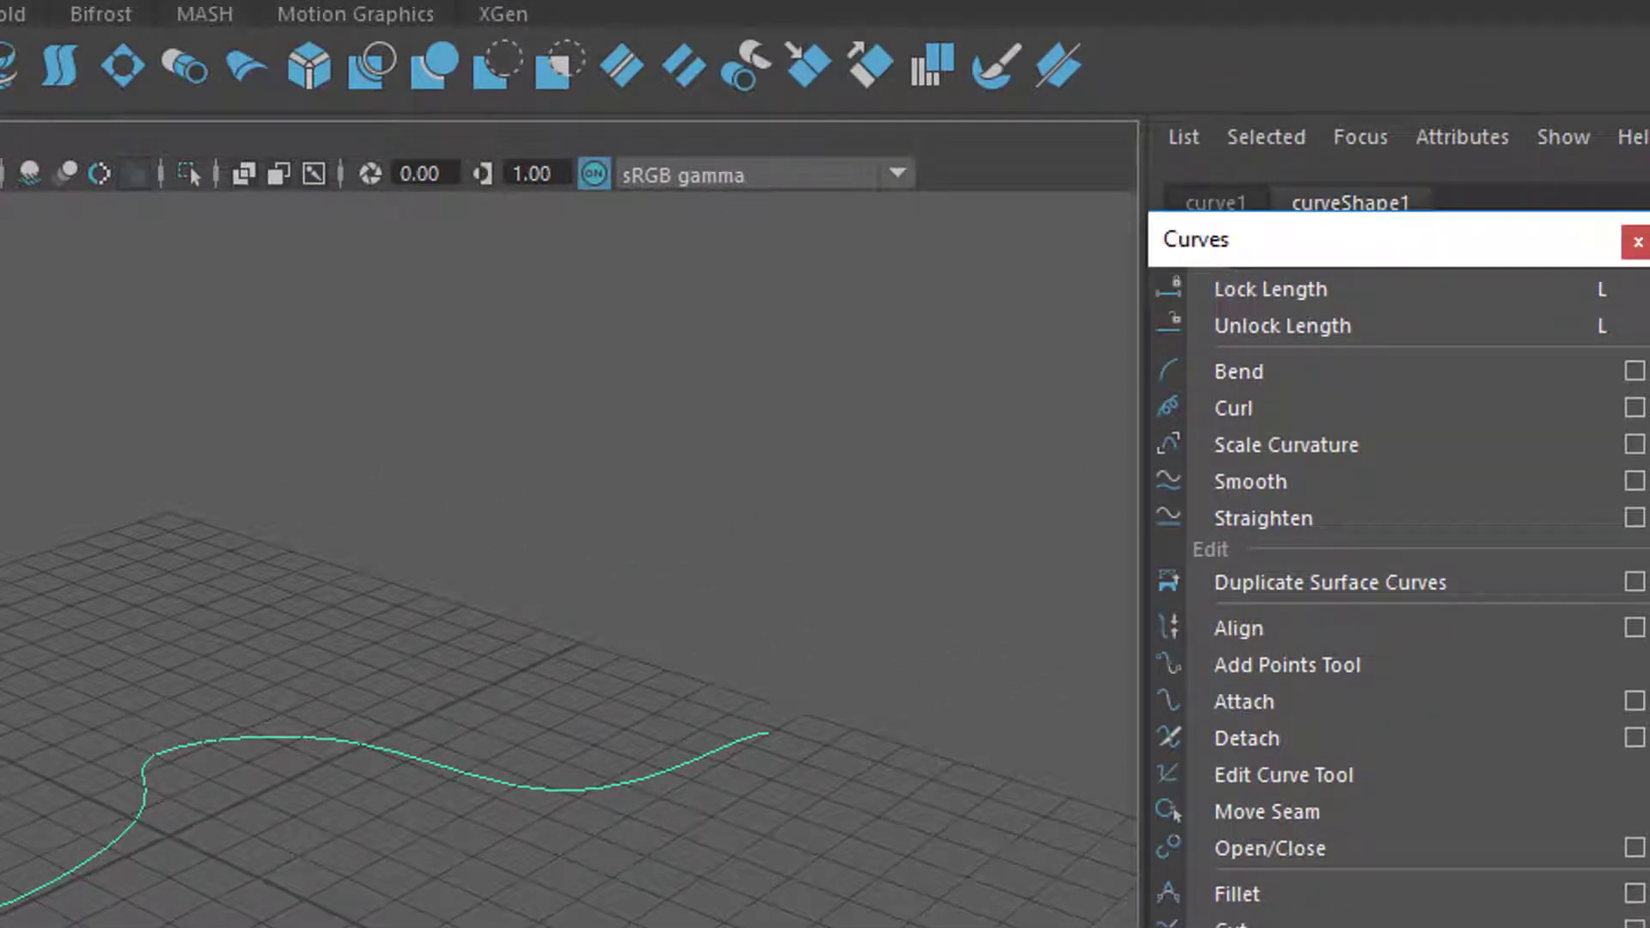
left_click_drag(1432, 243, 876, 284)
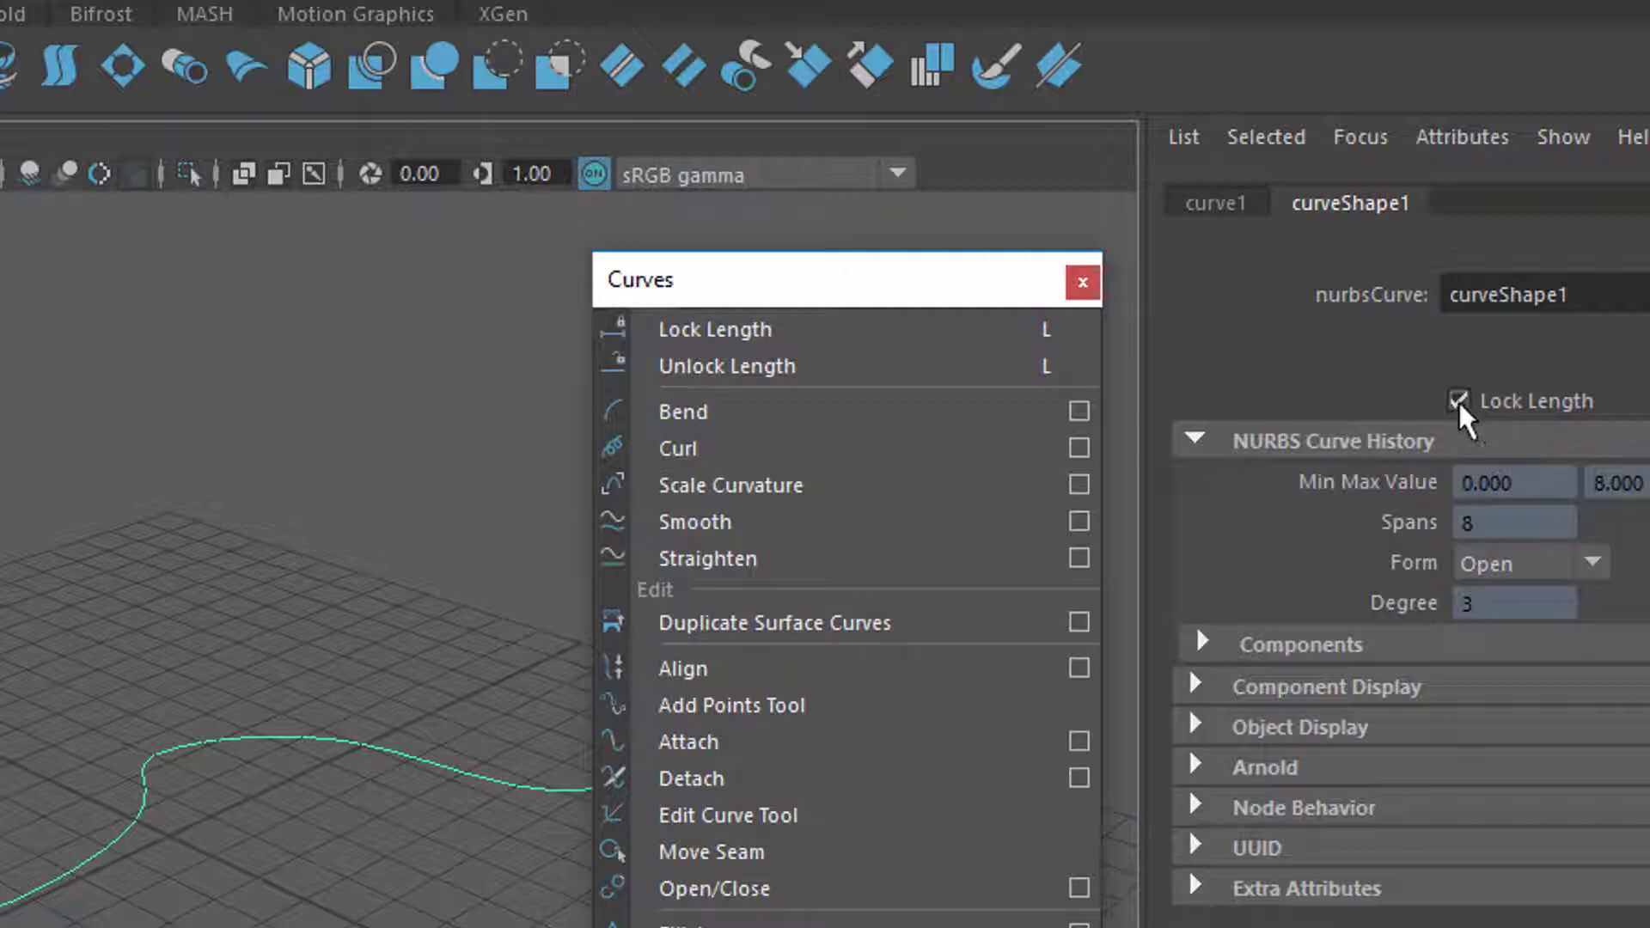
left_click_drag(970, 284, 1270, 320)
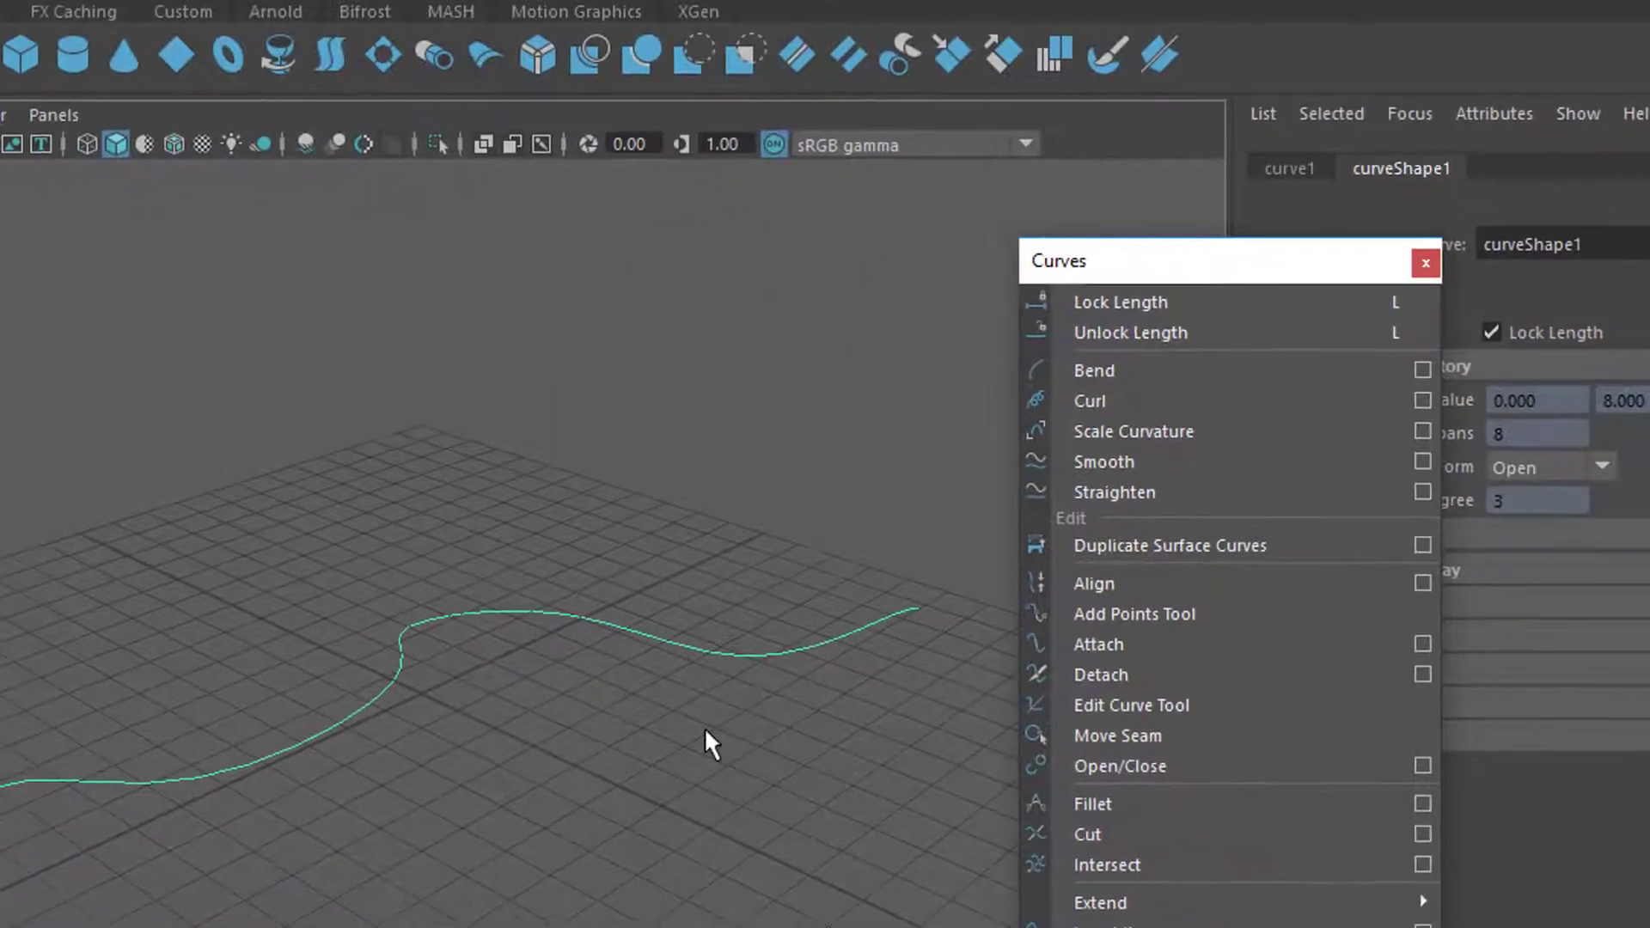
key("w")
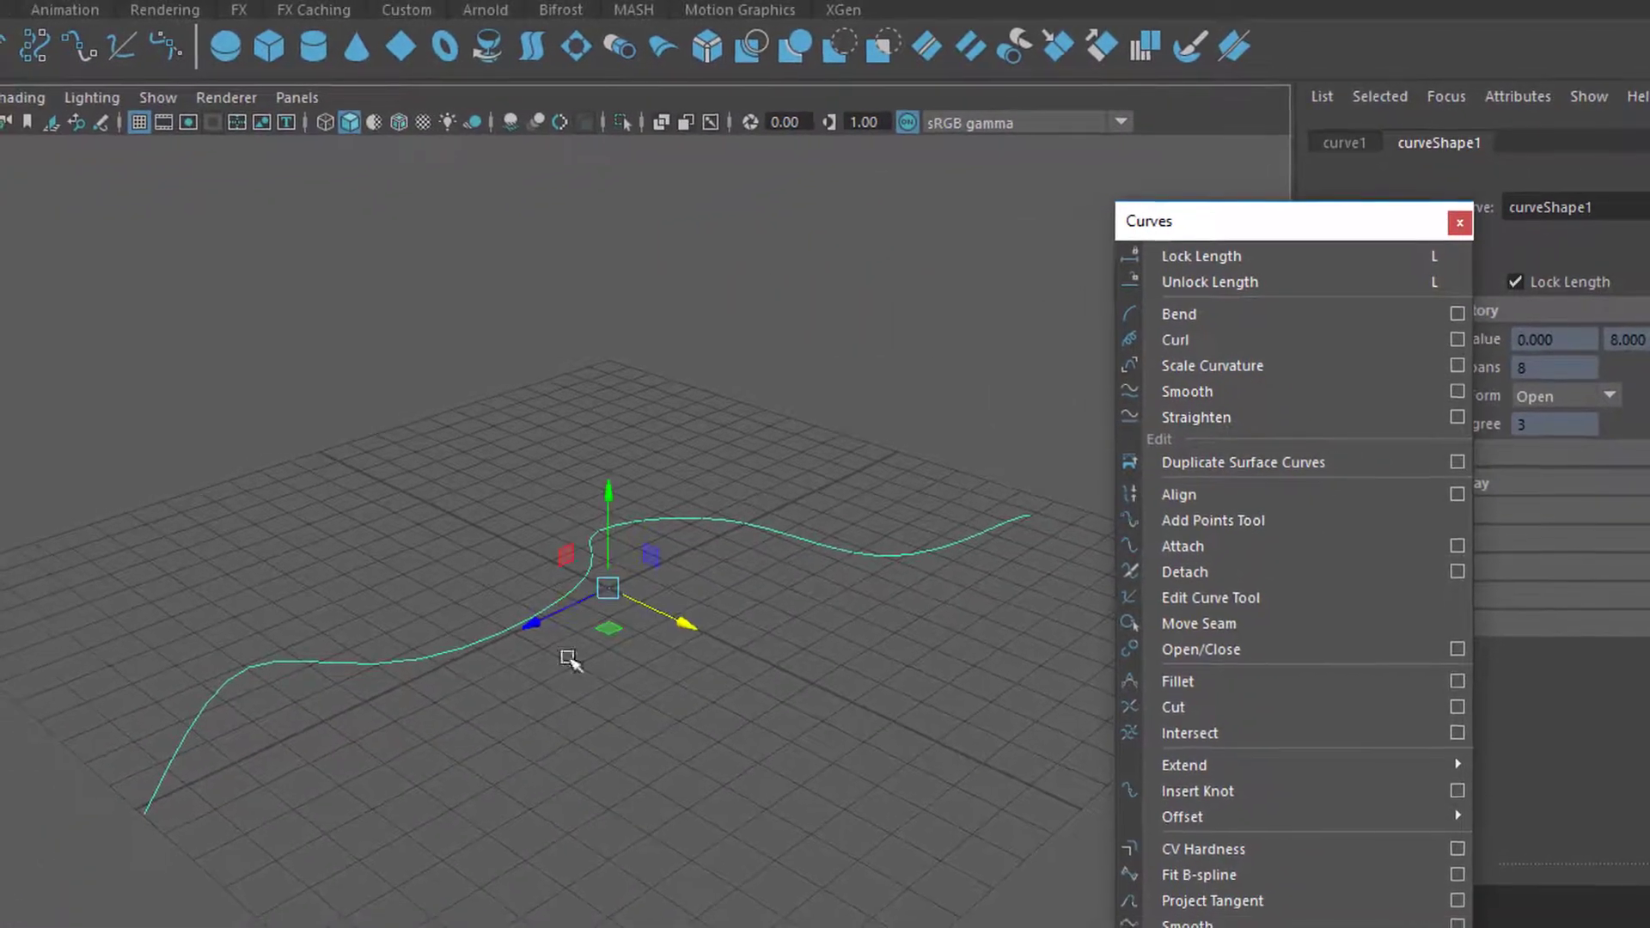
left_click_drag(667, 627, 589, 662)
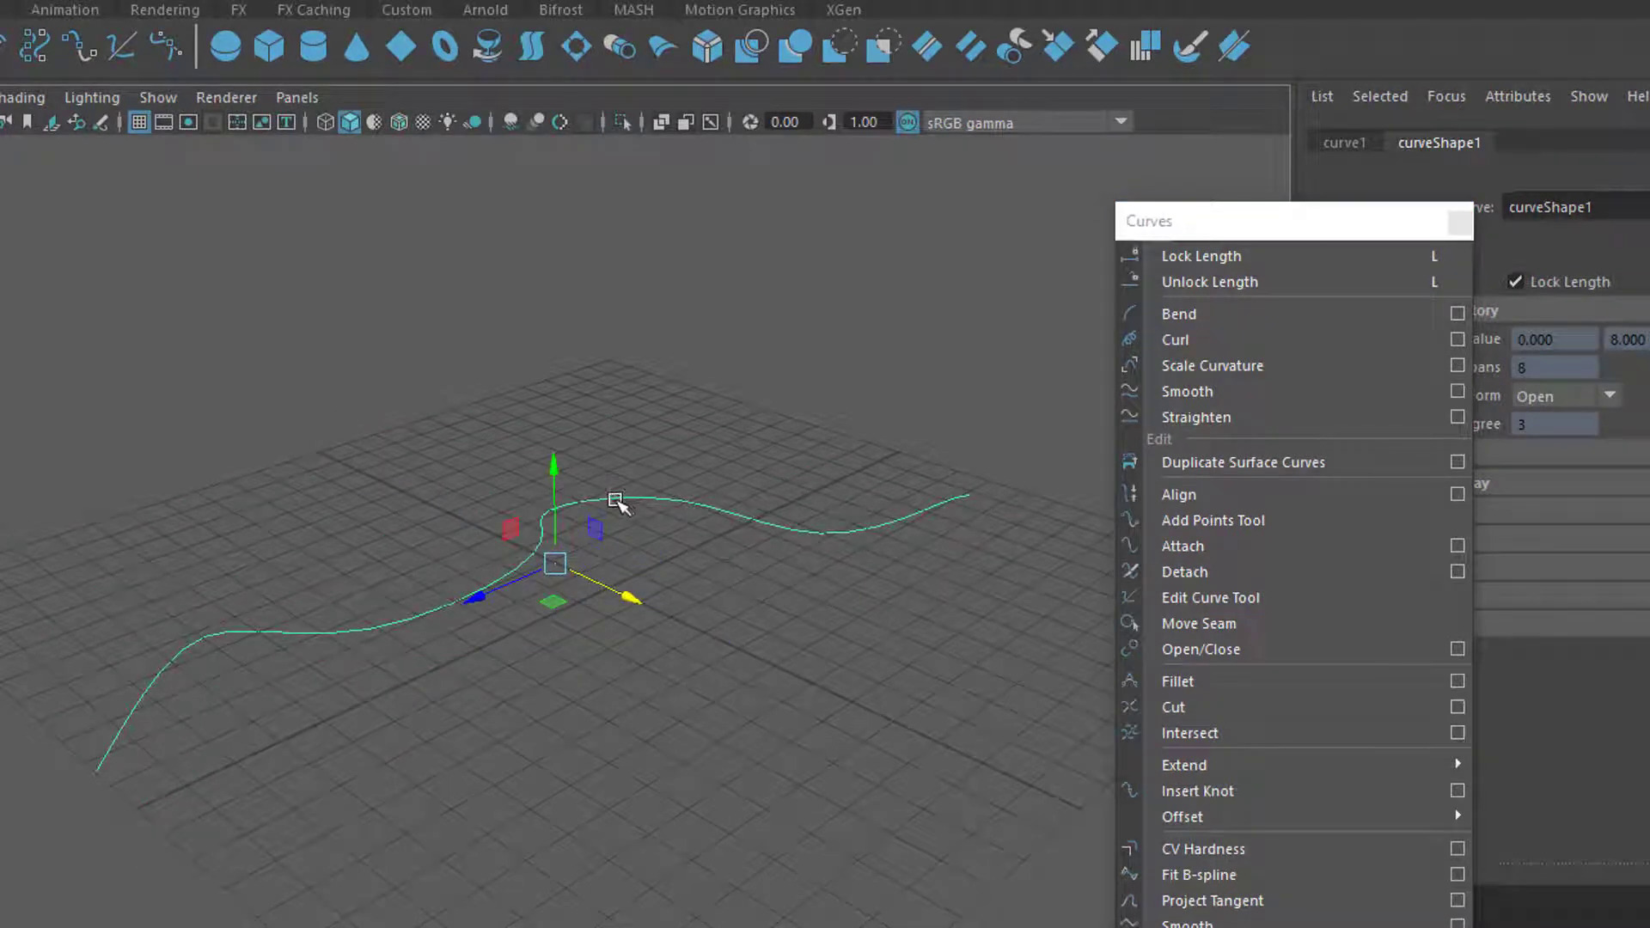
Switch to component mode, select curve1's control points and toggle Lock Length off
key("F8")
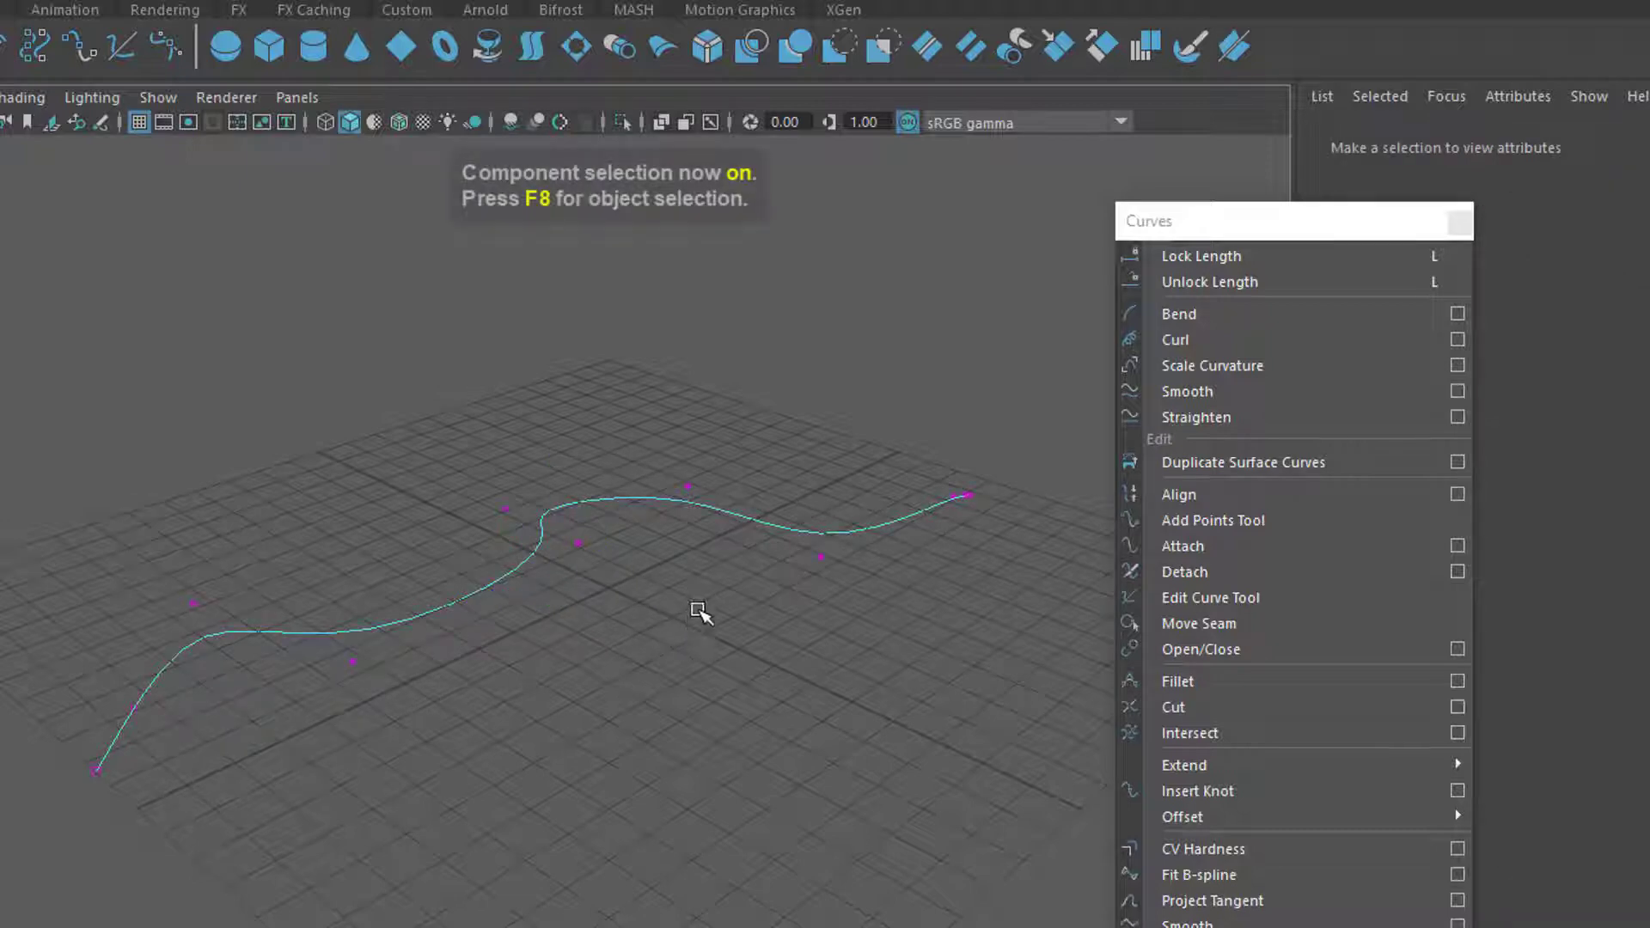
left_click_drag(607, 696, 532, 756, "alt")
left_click_drag(482, 372, 821, 667)
left_click_drag(762, 722, 844, 659, "alt")
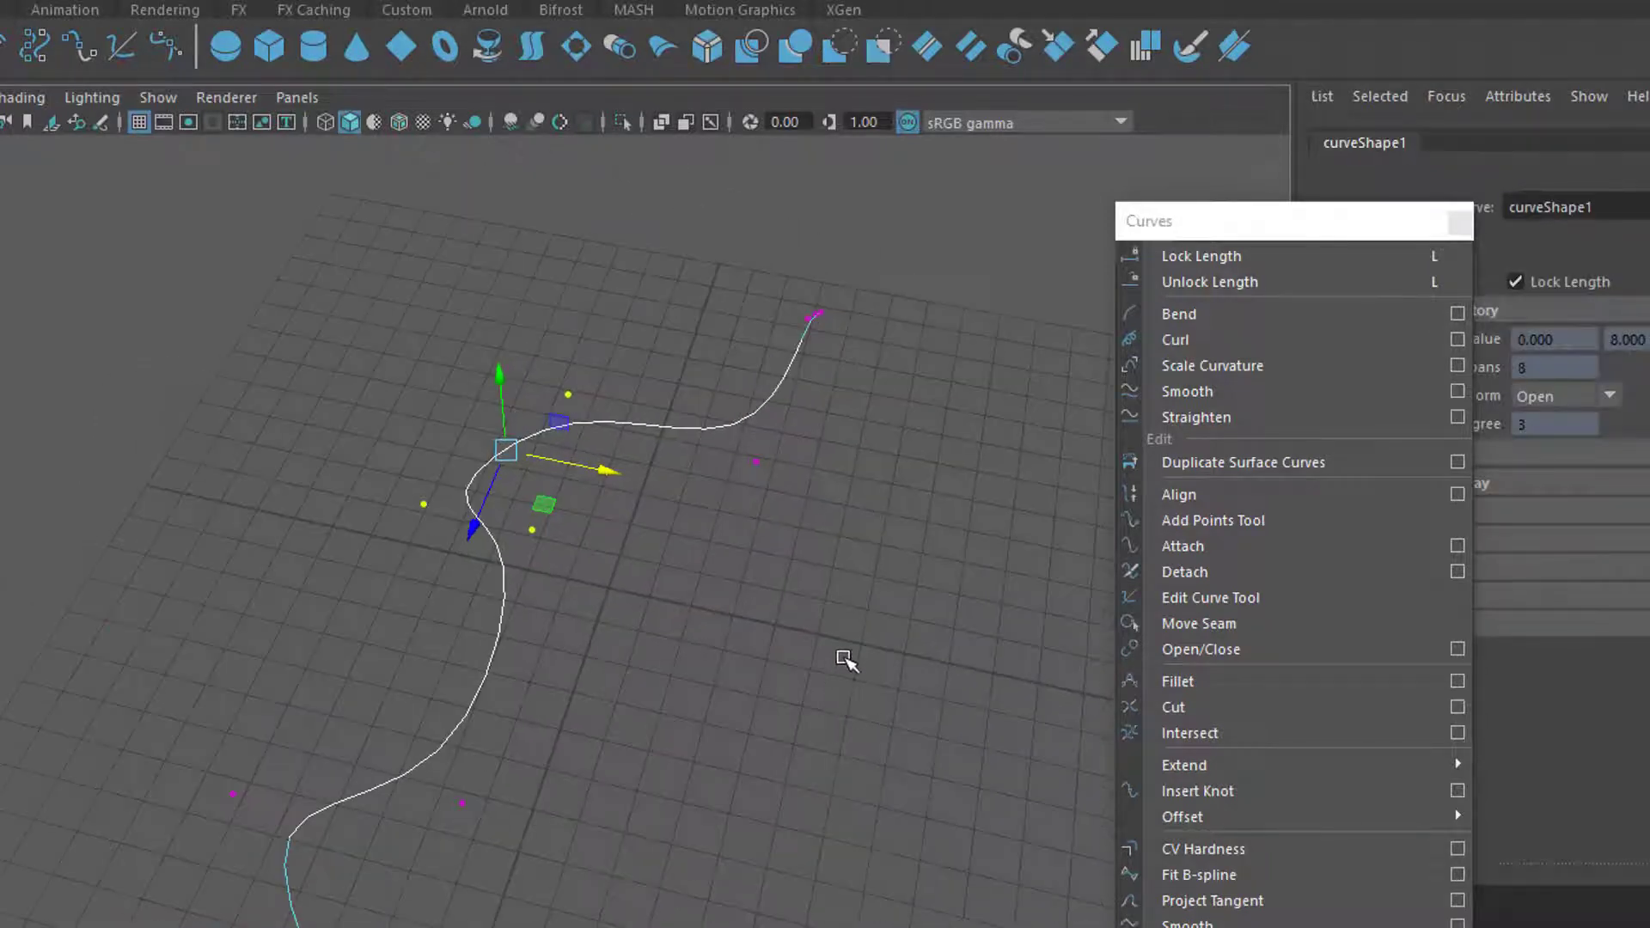
left_click(1514, 281)
Drag the selected CVs along X until the curve's middle bends further left
left_click_drag(610, 475, 670, 674)
right_click_drag(670, 673, 586, 518, "alt")
left_click_drag(529, 521, 8, 413)
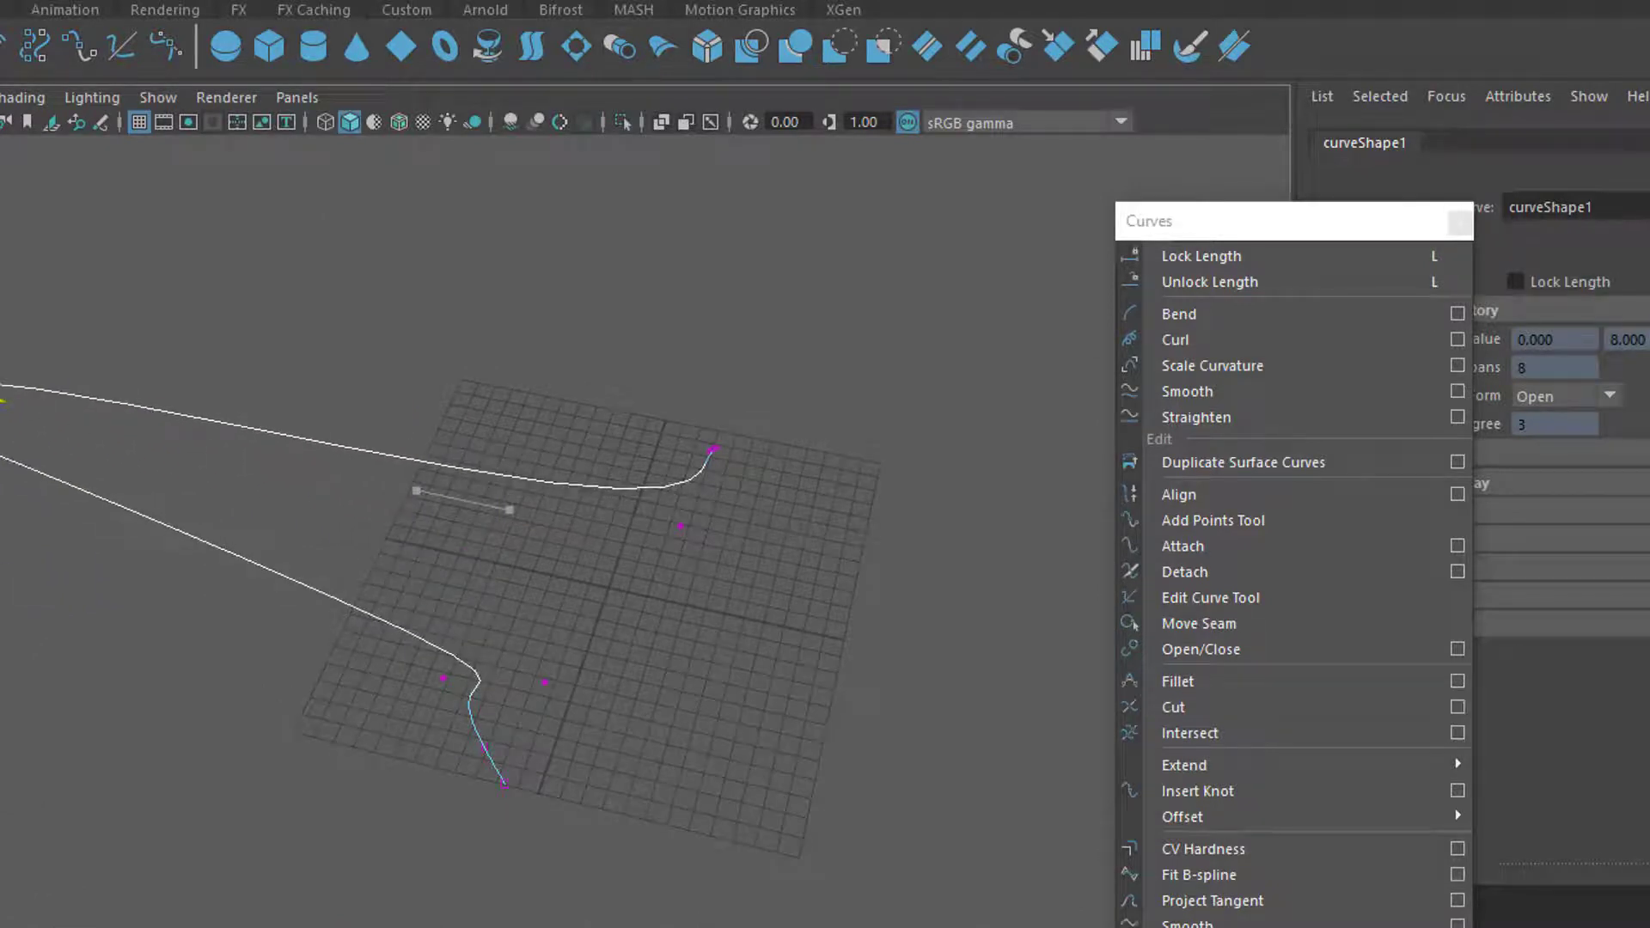
right_click_drag(513, 714, 381, 725, "alt")
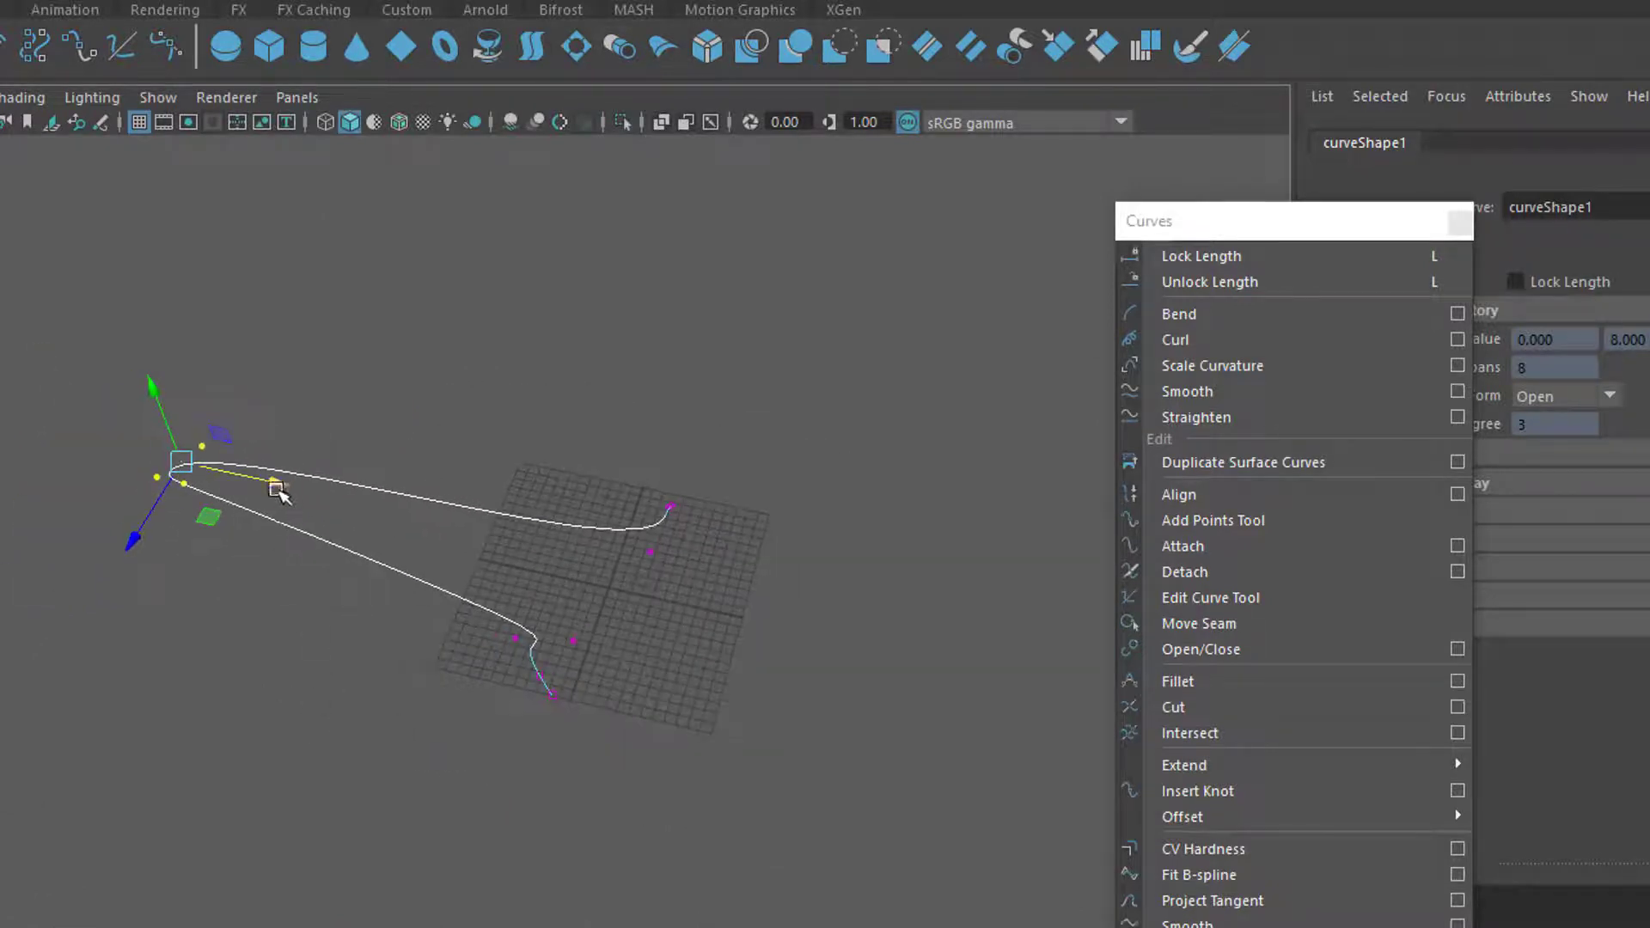
left_click_drag(279, 484, 718, 644)
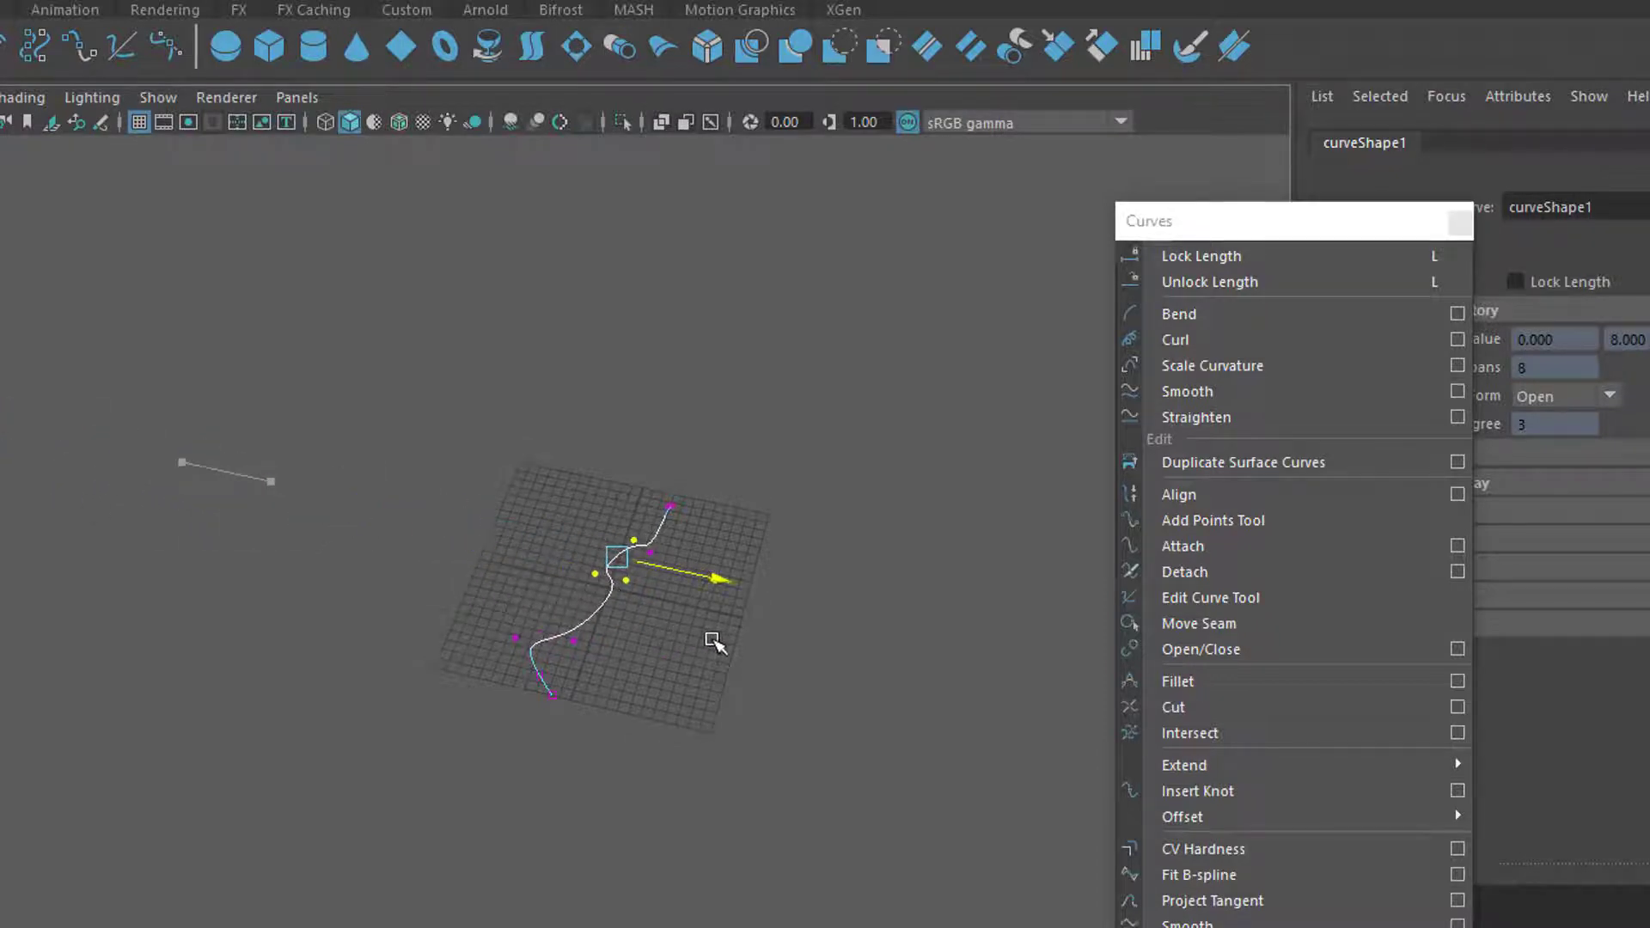
right_click_drag(534, 747, 821, 713, "alt")
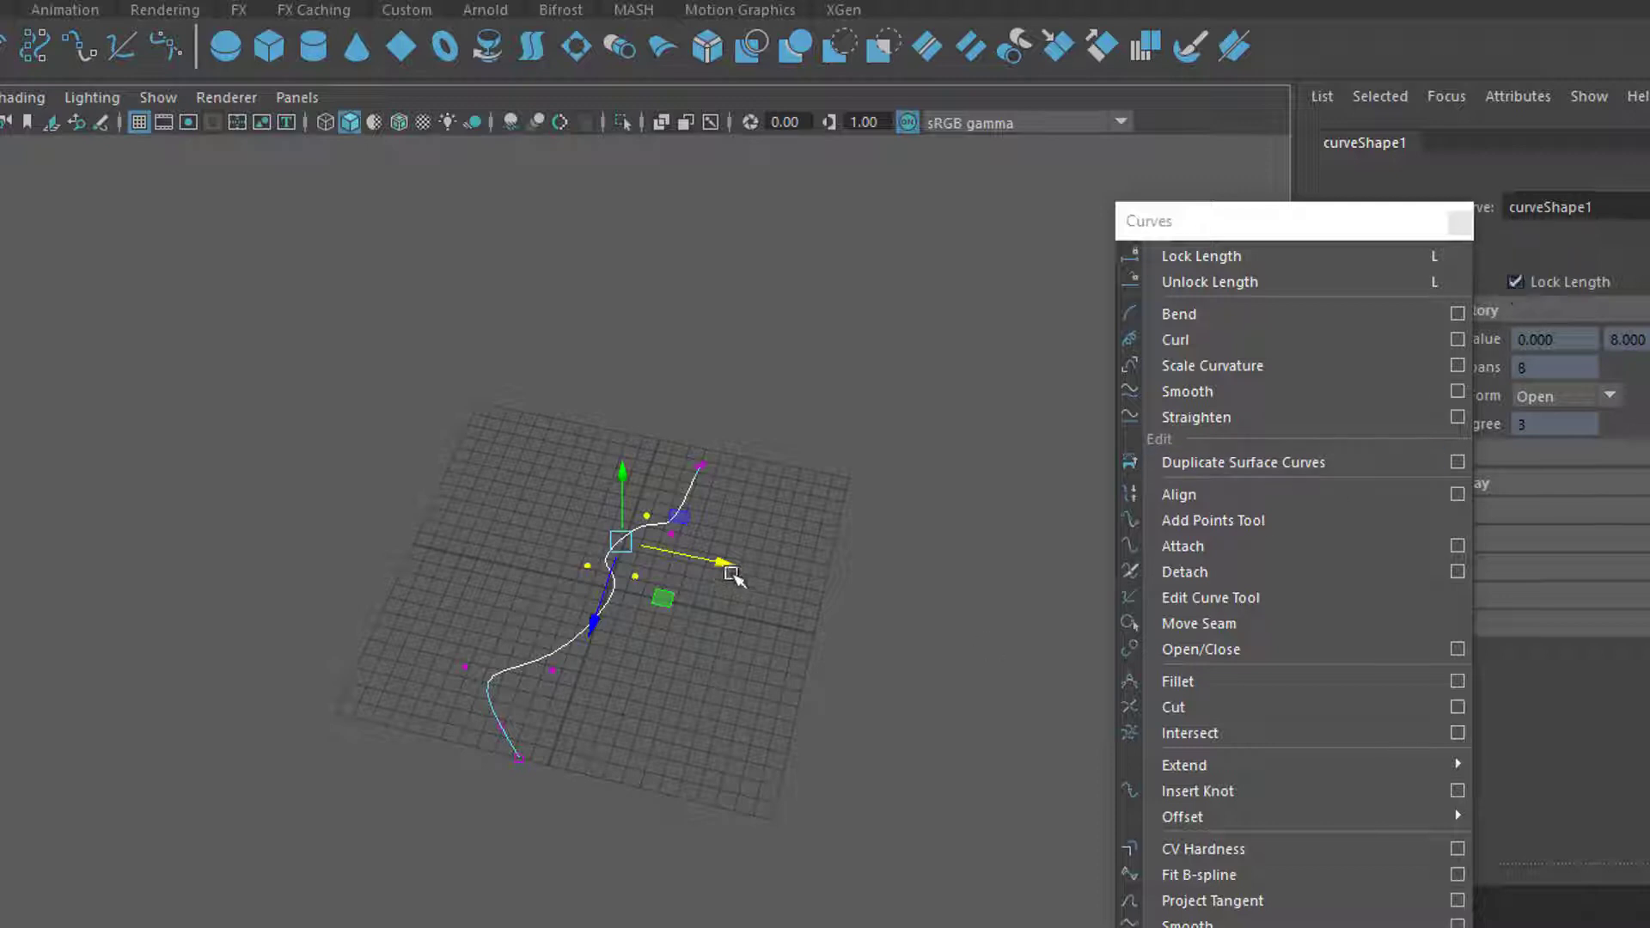
right_click_drag(692, 625, 945, 675, "alt")
left_click_drag(742, 531, 744, 658)
Raise and lower a selected CV, settling it into a gentle wave
left_click_drag(570, 452, 767, 125)
left_click_drag(514, 615, 836, 663, "alt")
left_click_drag(478, 351, 531, 646)
left_click_drag(482, 744, 477, 674, "alt")
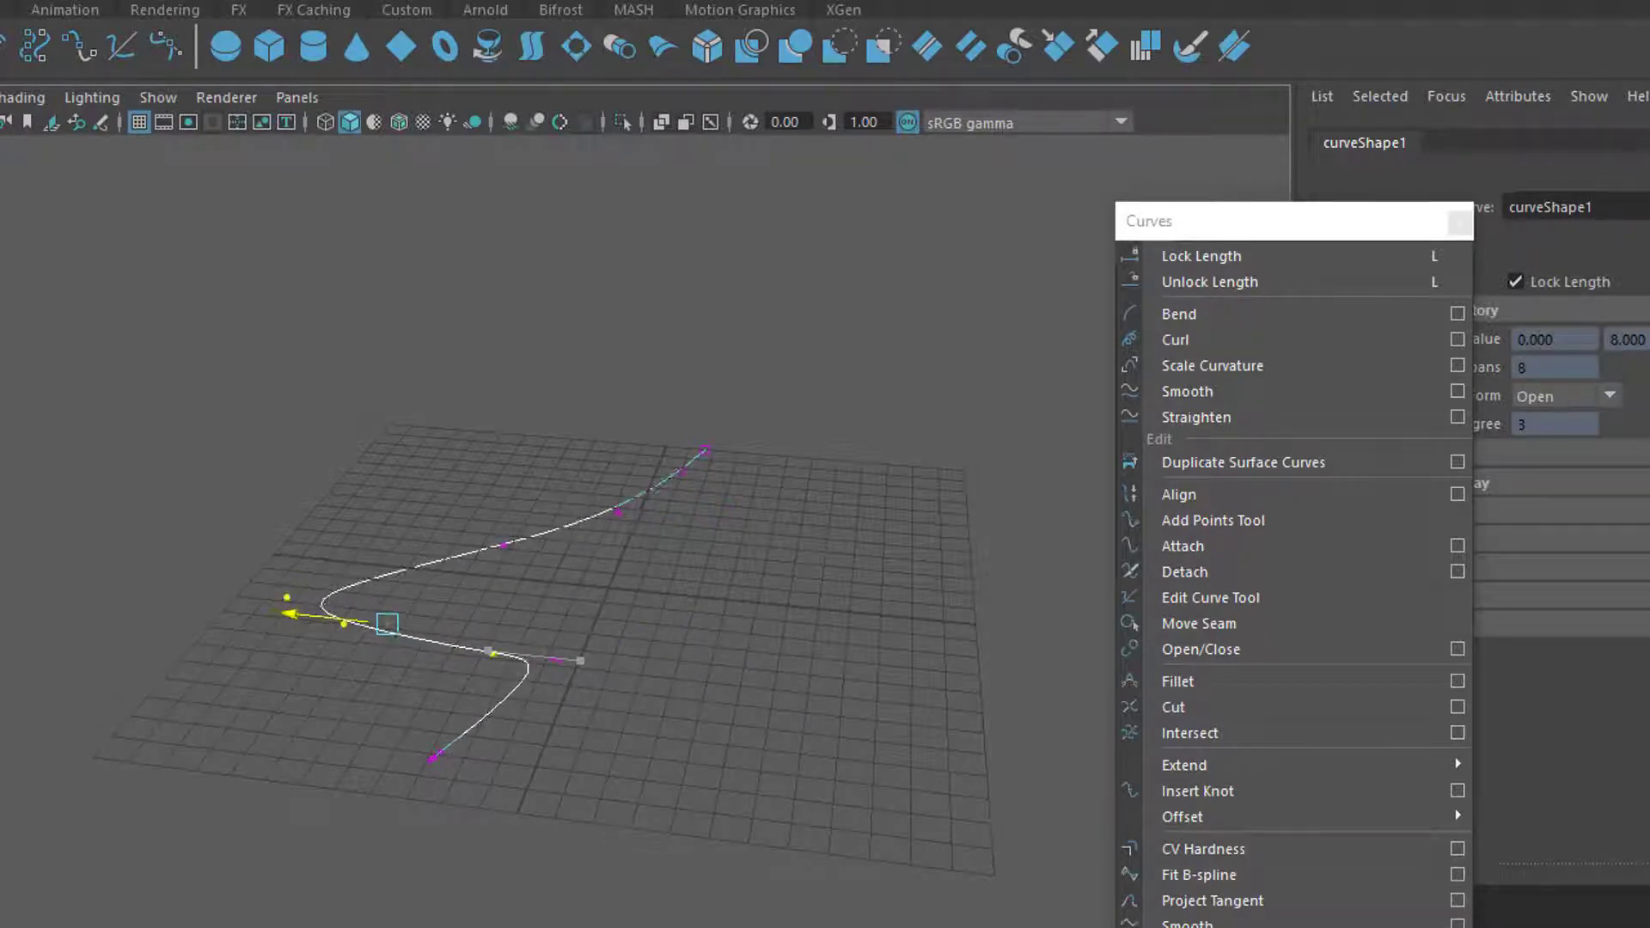
Move the curve's end point toward the front and pull its anchor down into a deep U-bend
left_click_drag(656, 510, 590, 665)
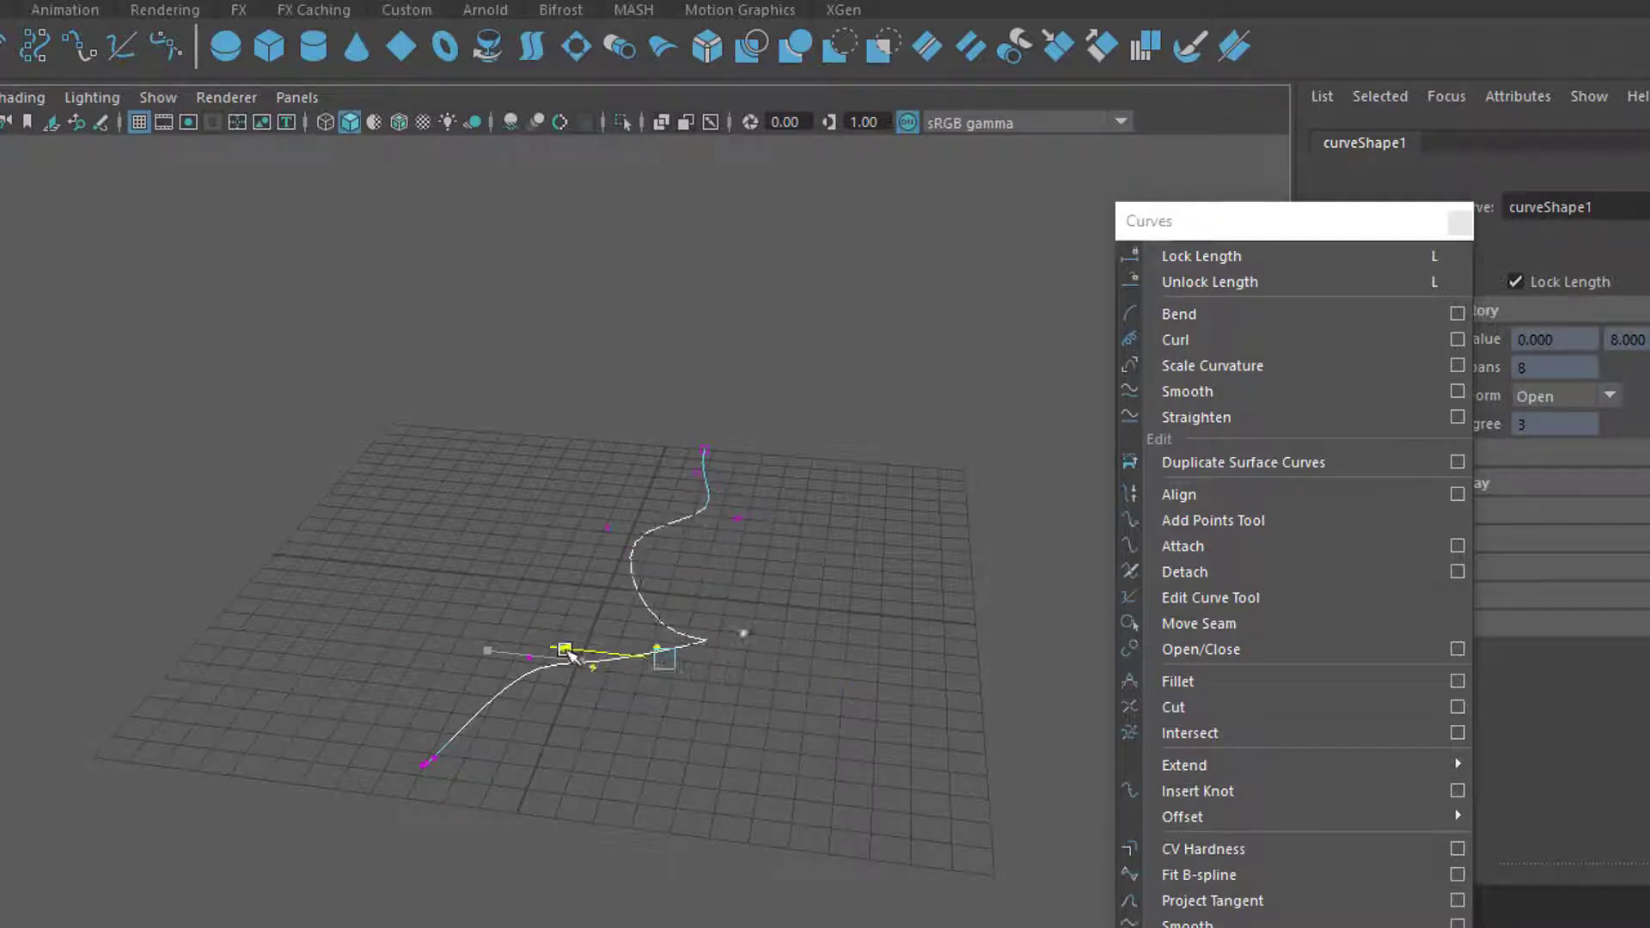
left_click_drag(275, 598, 496, 535)
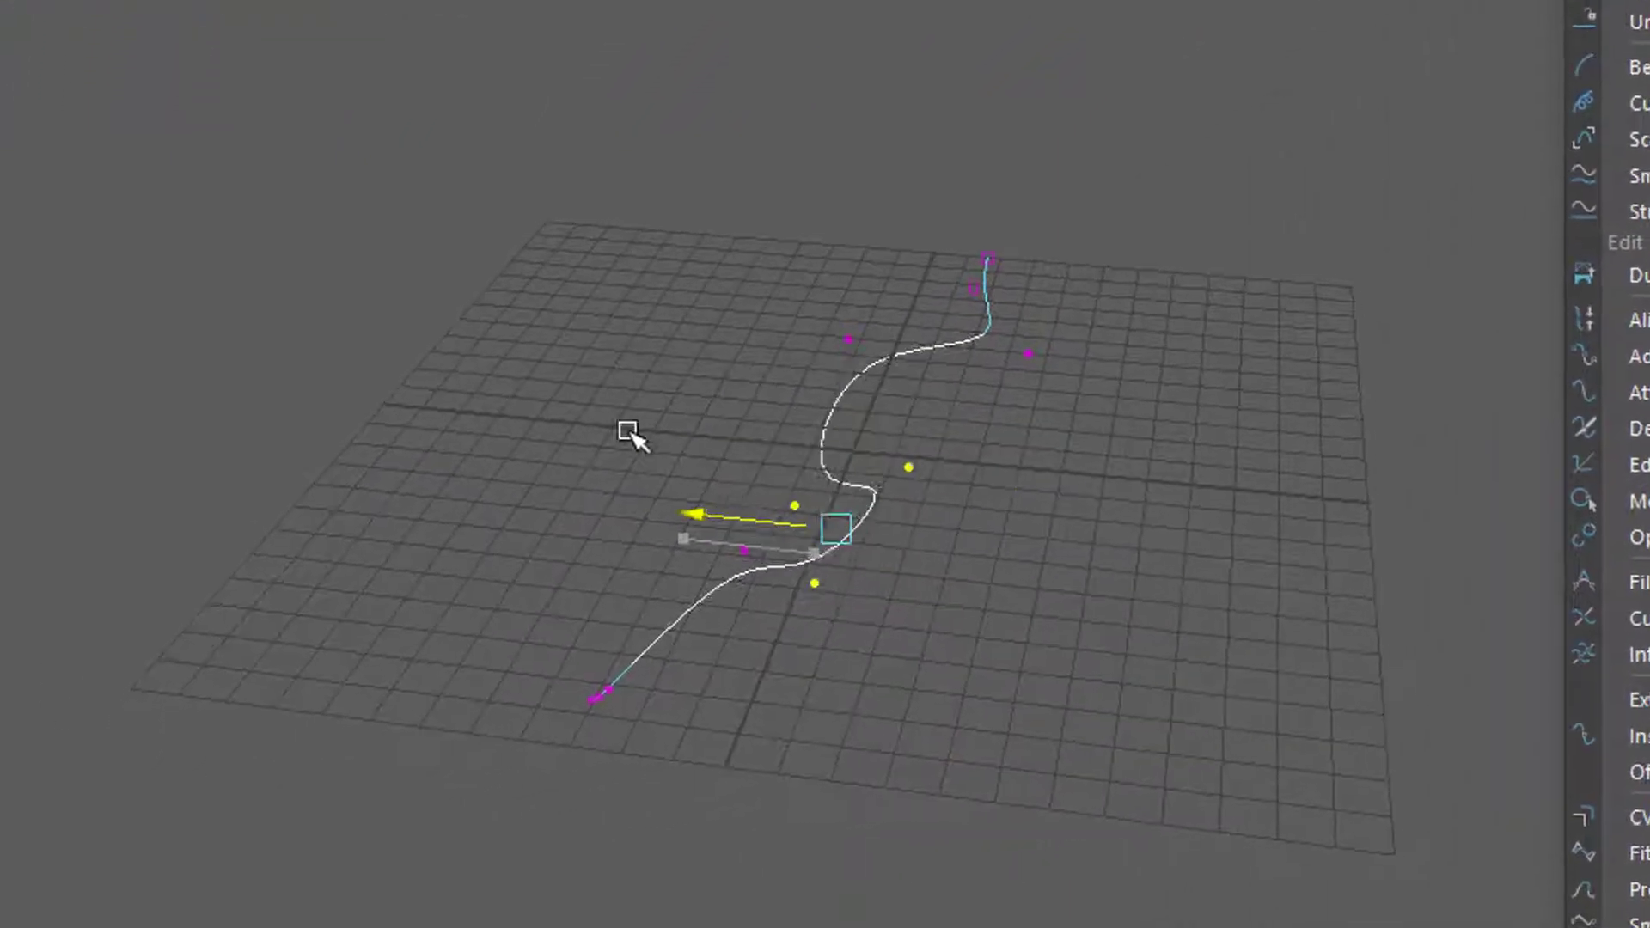
left_click_drag(628, 434, 502, 526)
left_click_drag(918, 555, 1144, 898, "alt")
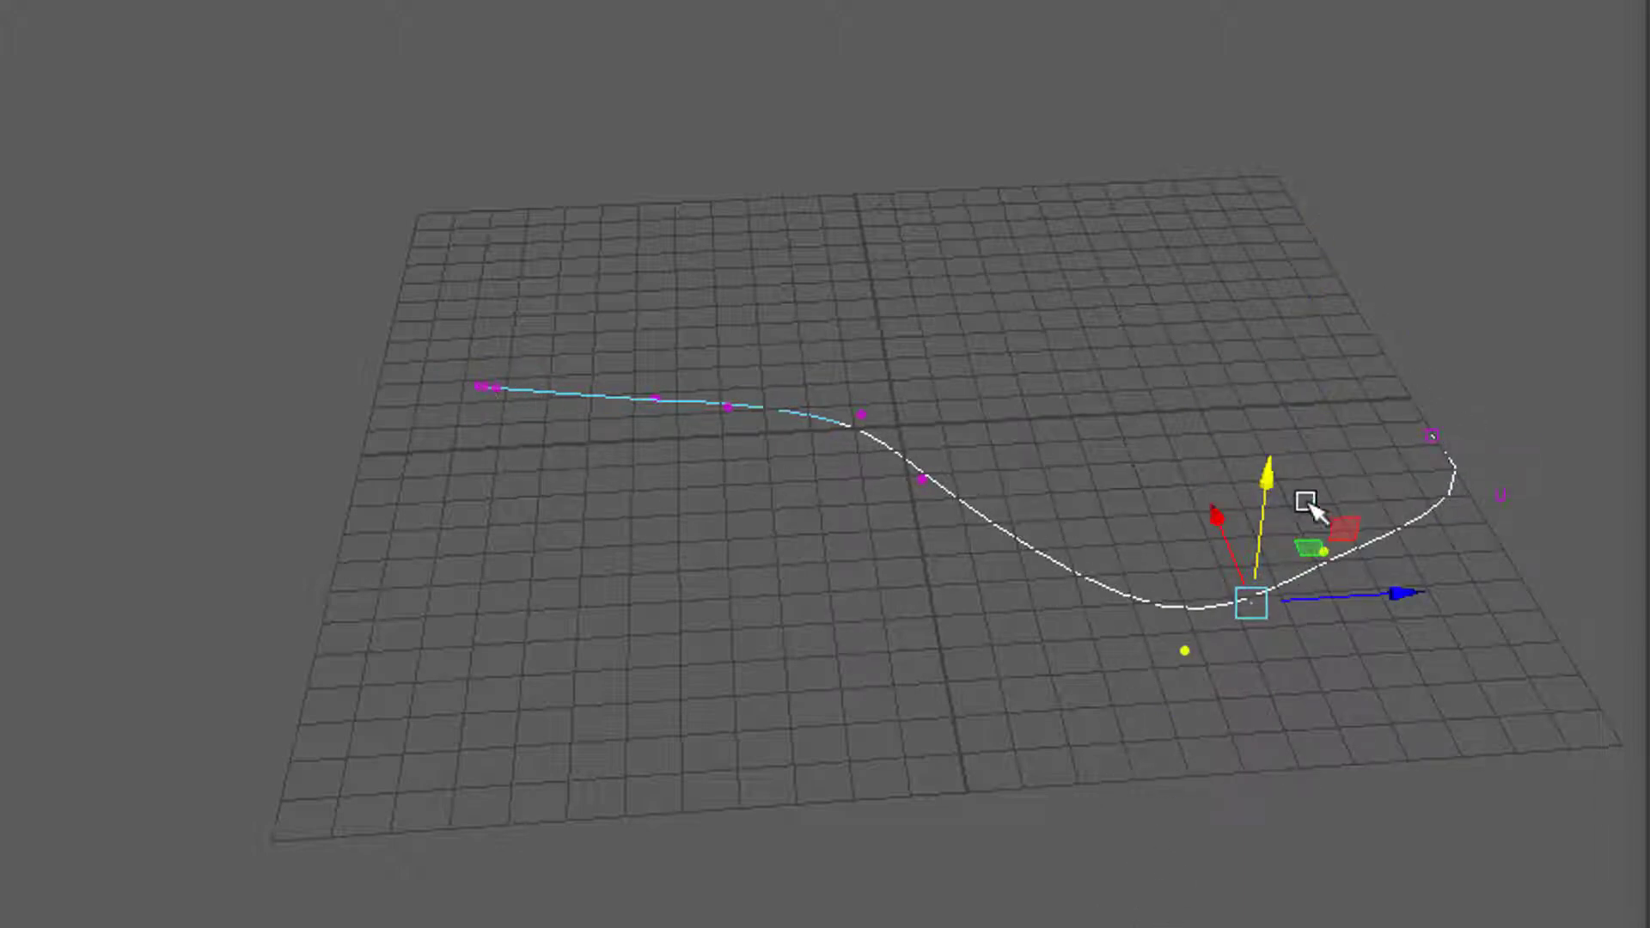
left_click_drag(1272, 478, 1340, 842)
left_click_drag(1303, 571, 1311, 769)
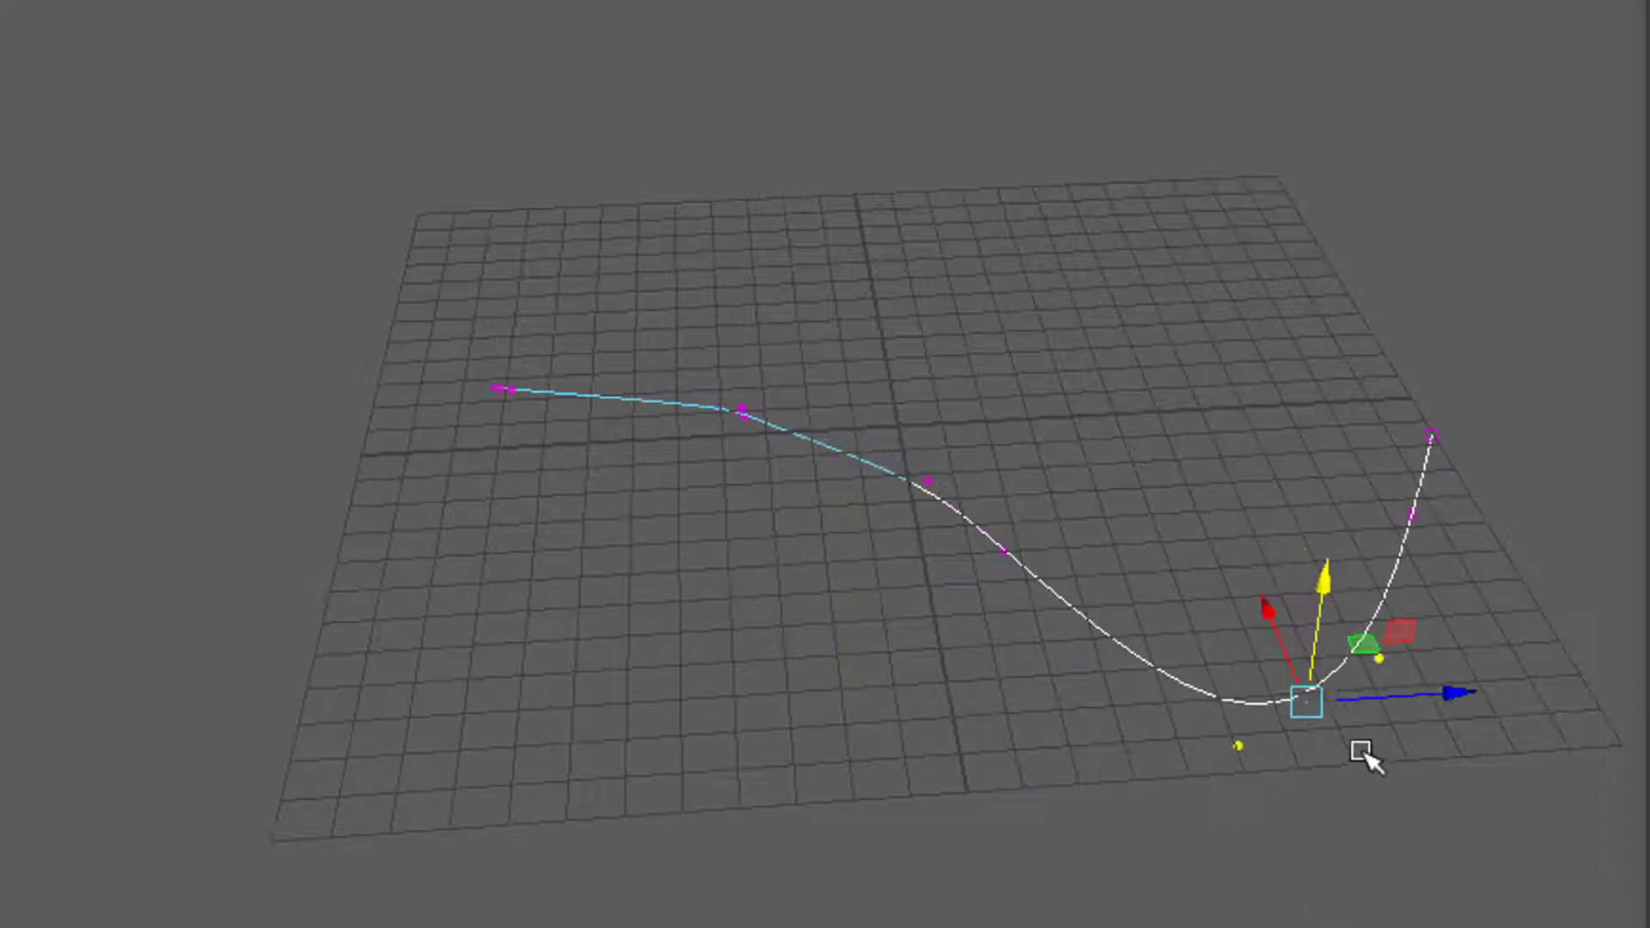
scroll(1149, 712, "down", 2)
left_click_drag(1246, 515, 813, 775, "alt")
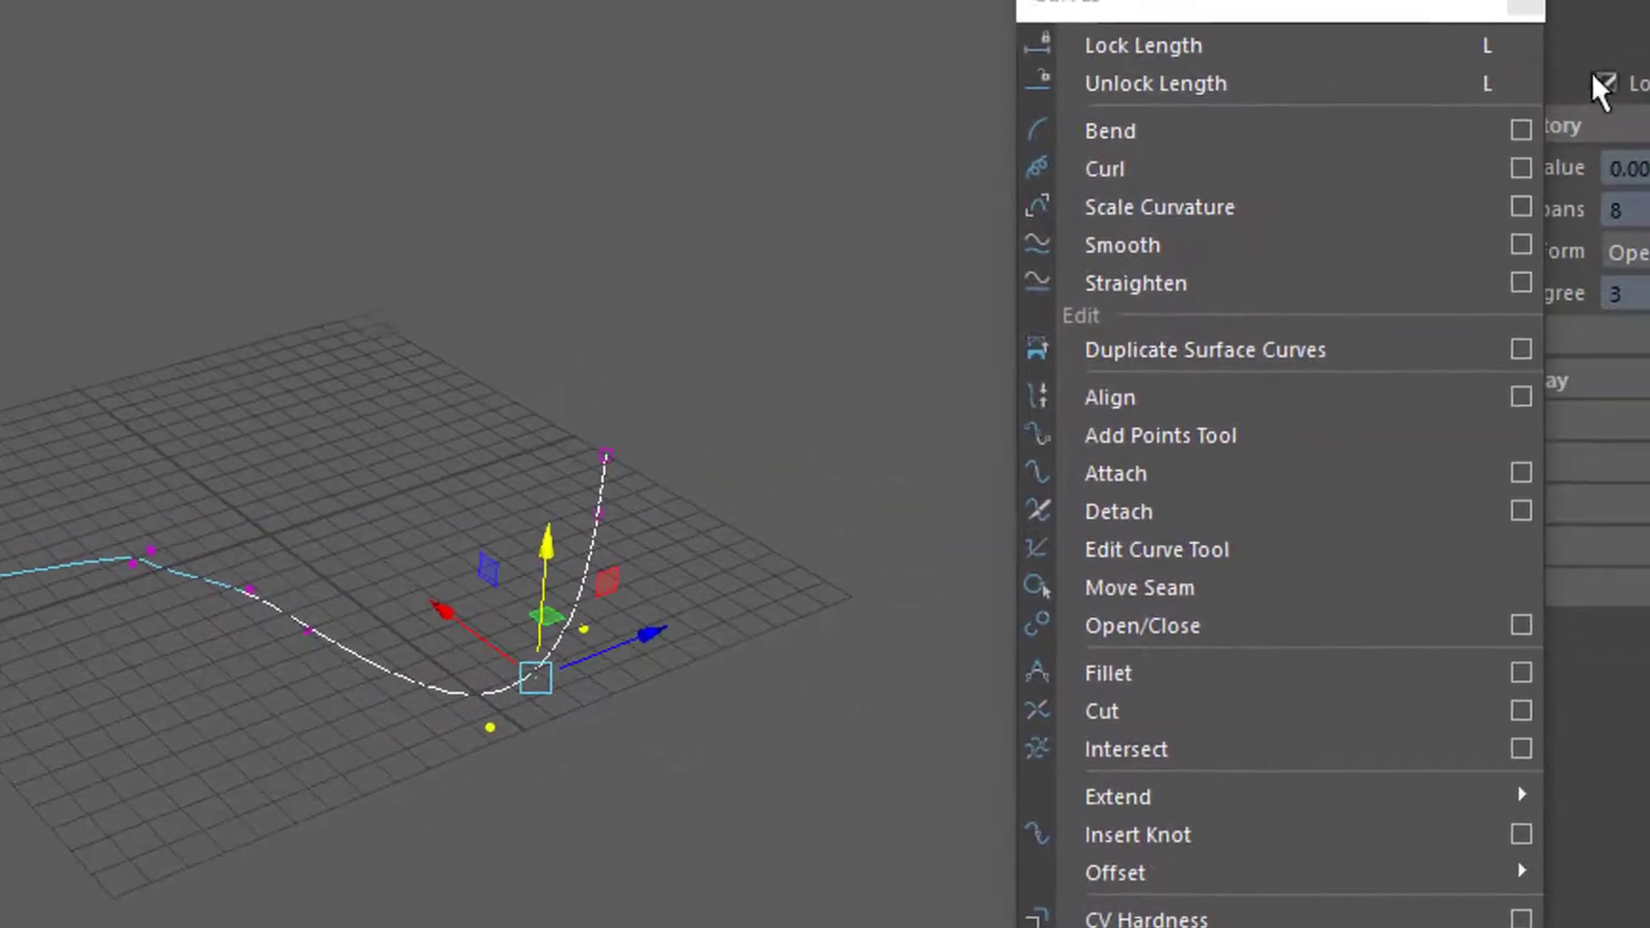
Raise a CV to smooth the dip into a gentler arc, then select and delete the whole curve
left_click_drag(446, 561, 532, 429)
left_click_drag(155, 722, 257, 700, "alt")
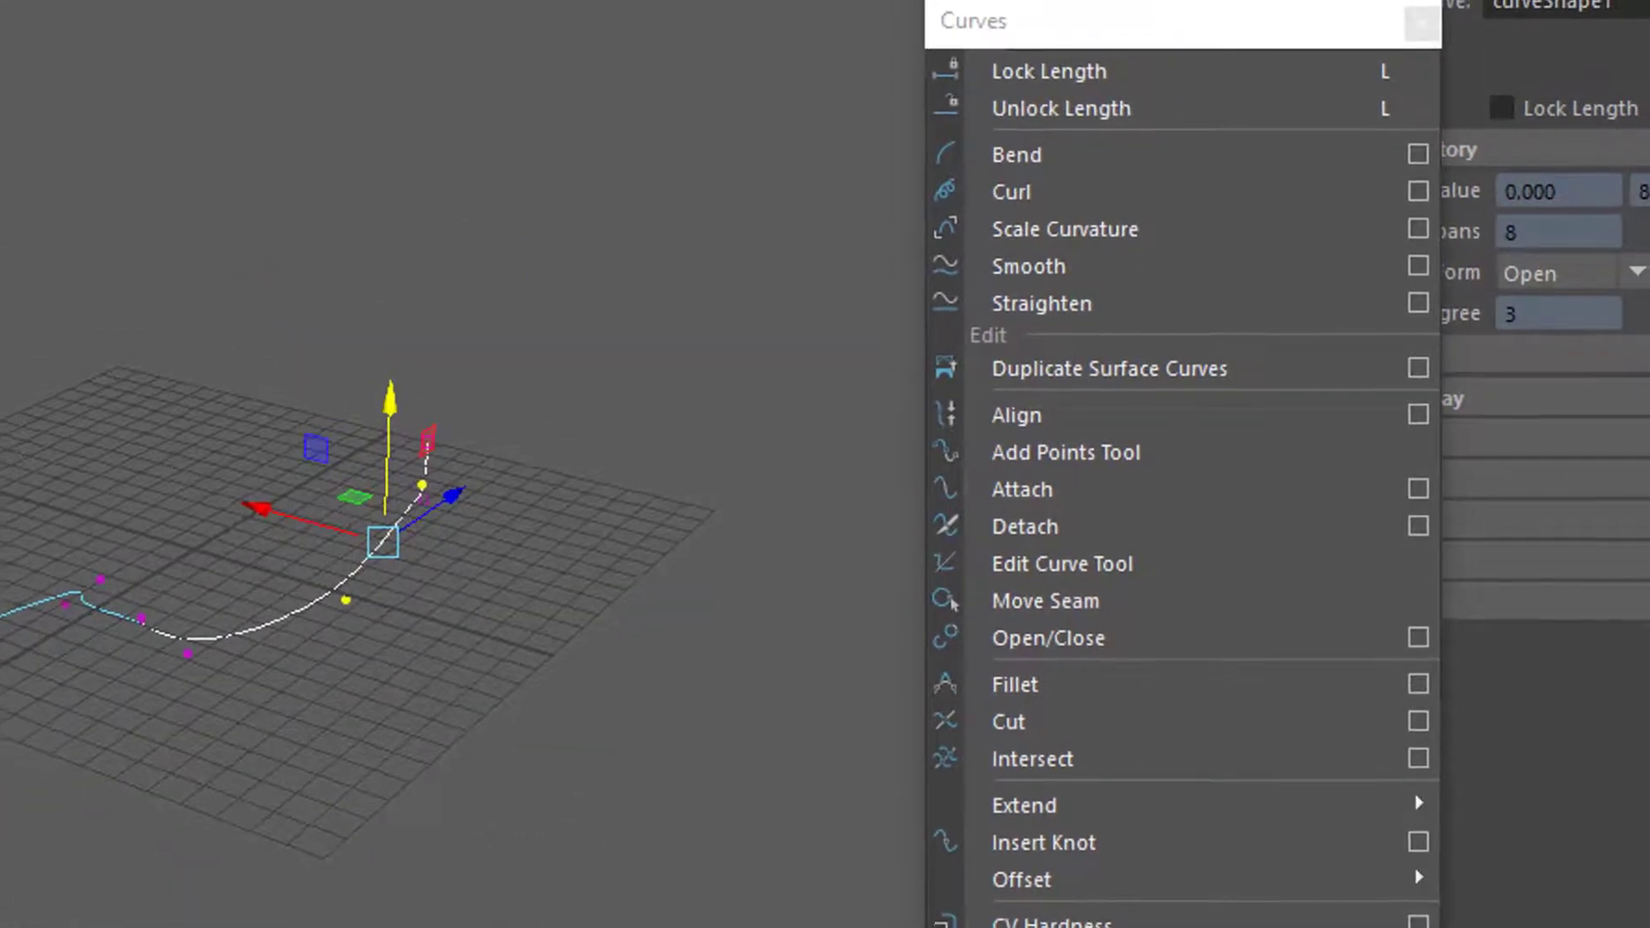
key("F8")
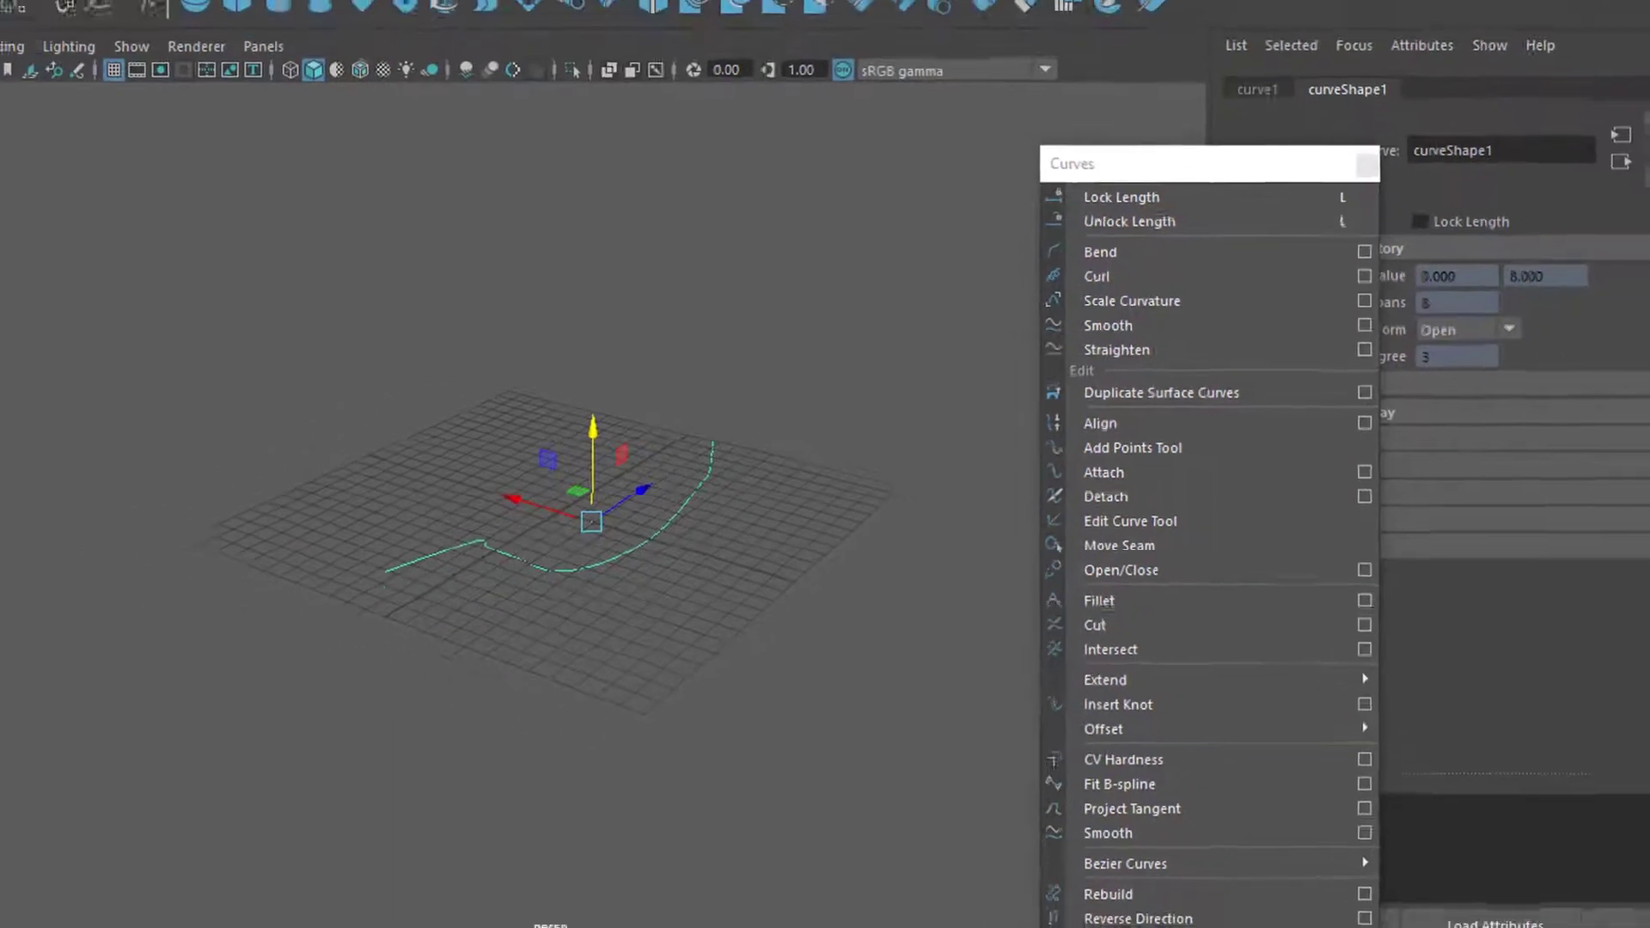
key("Delete")
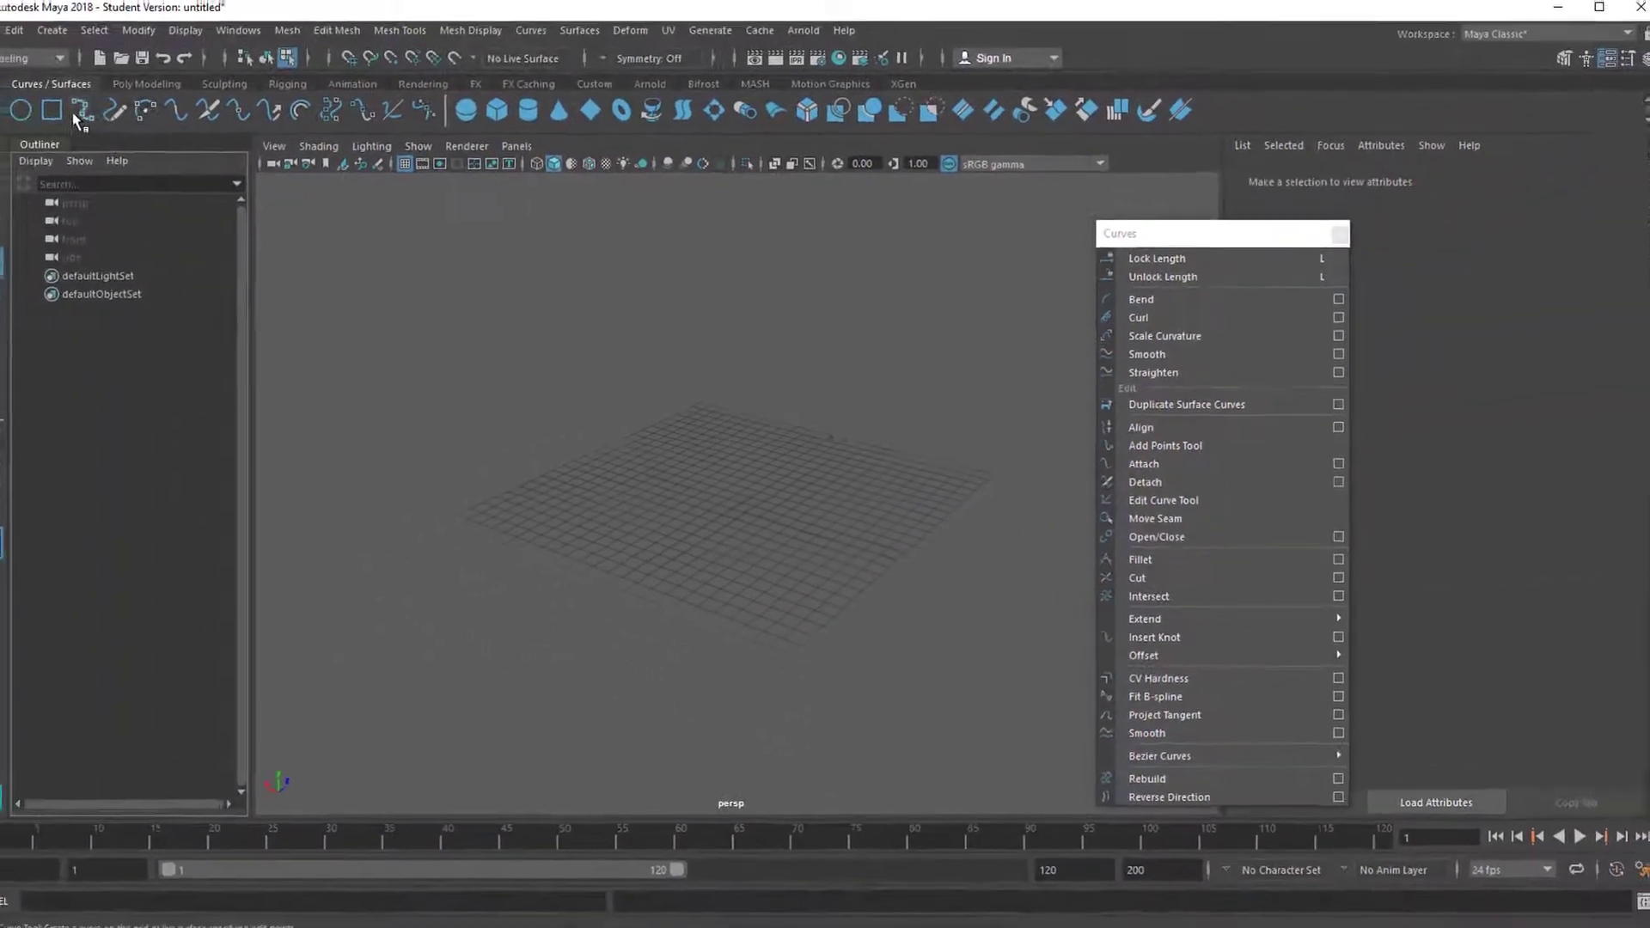
Draw a straight two-point EP curve across the middle of the grid
key("y")
left_click_drag(664, 535, 600, 526, "alt")
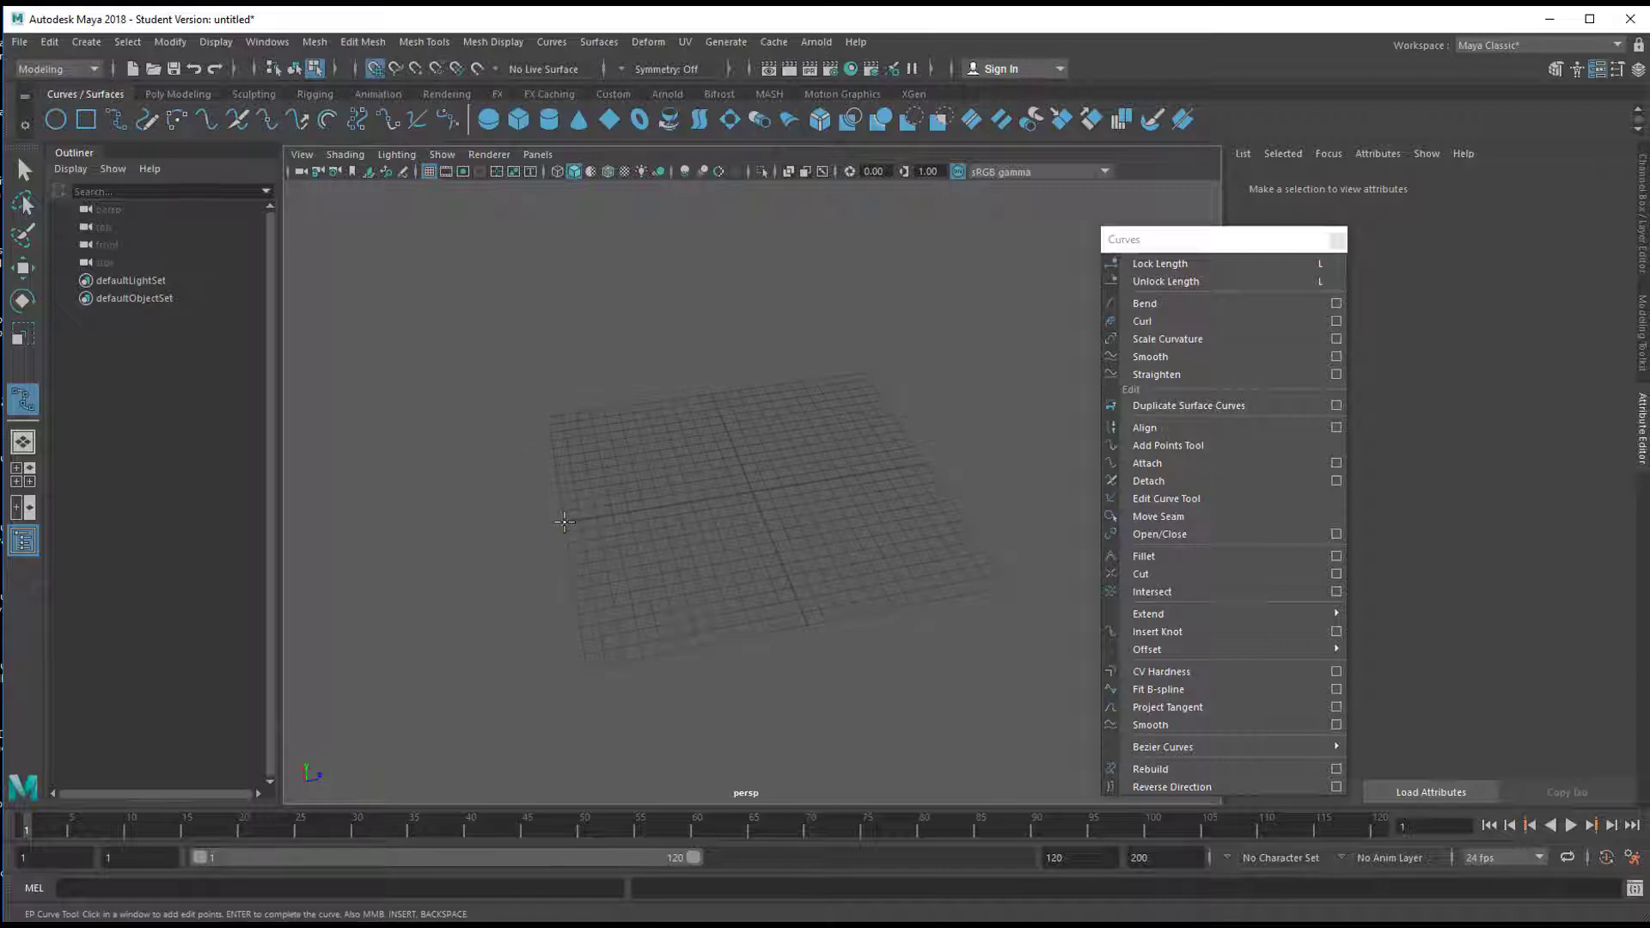
left_click(564, 521)
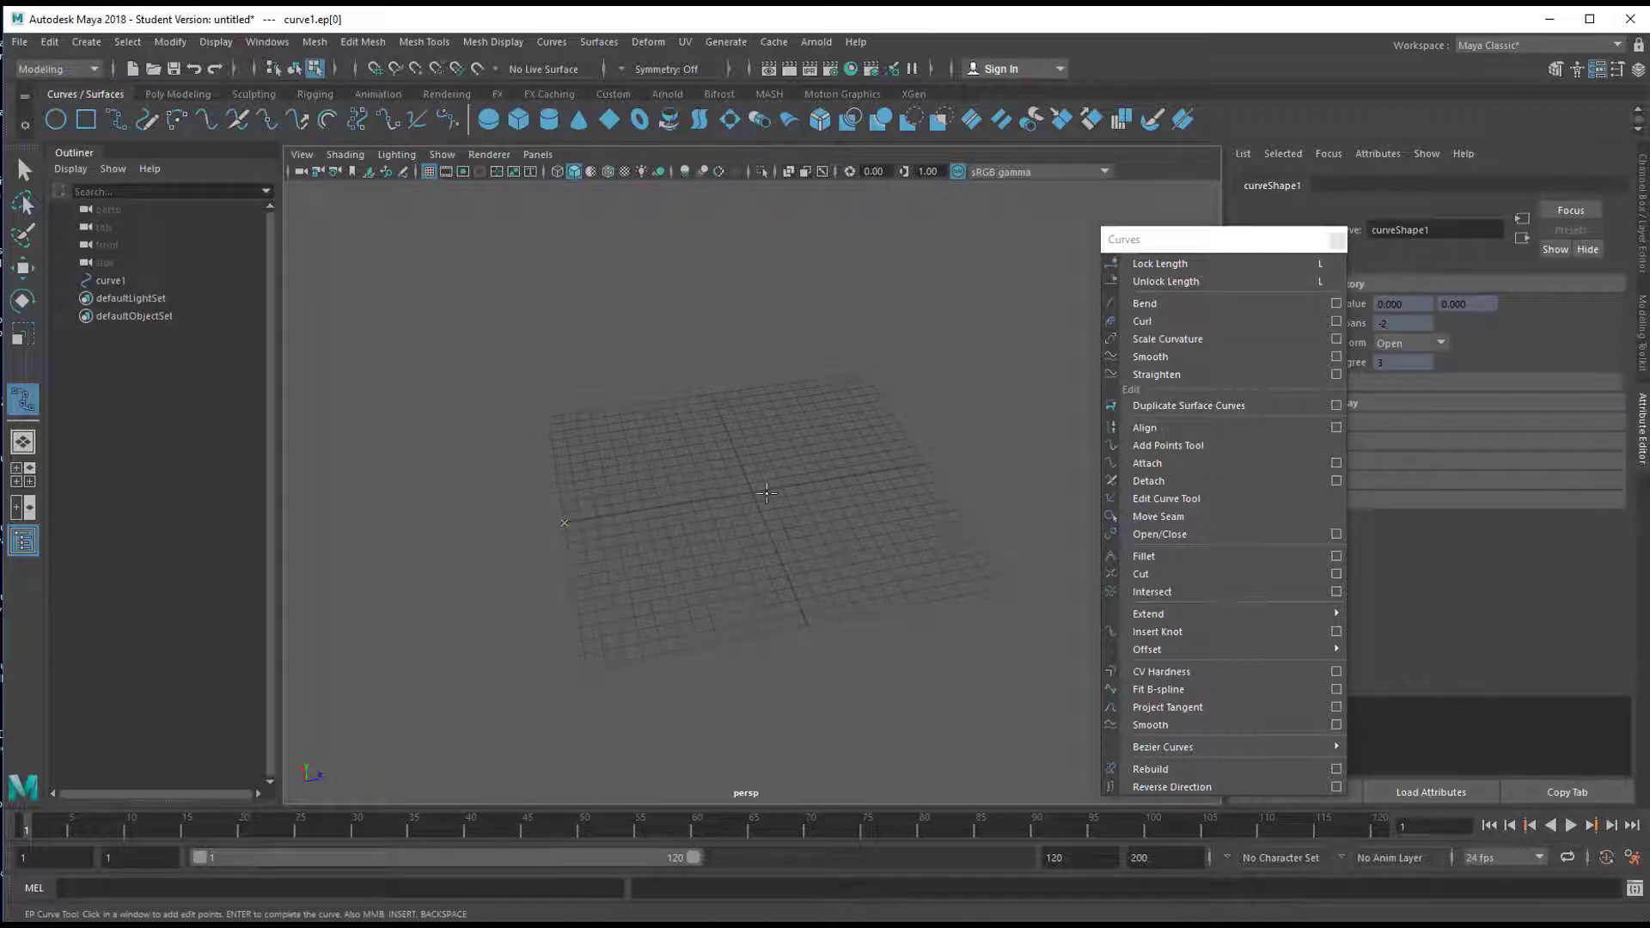
left_click(925, 463)
key("w")
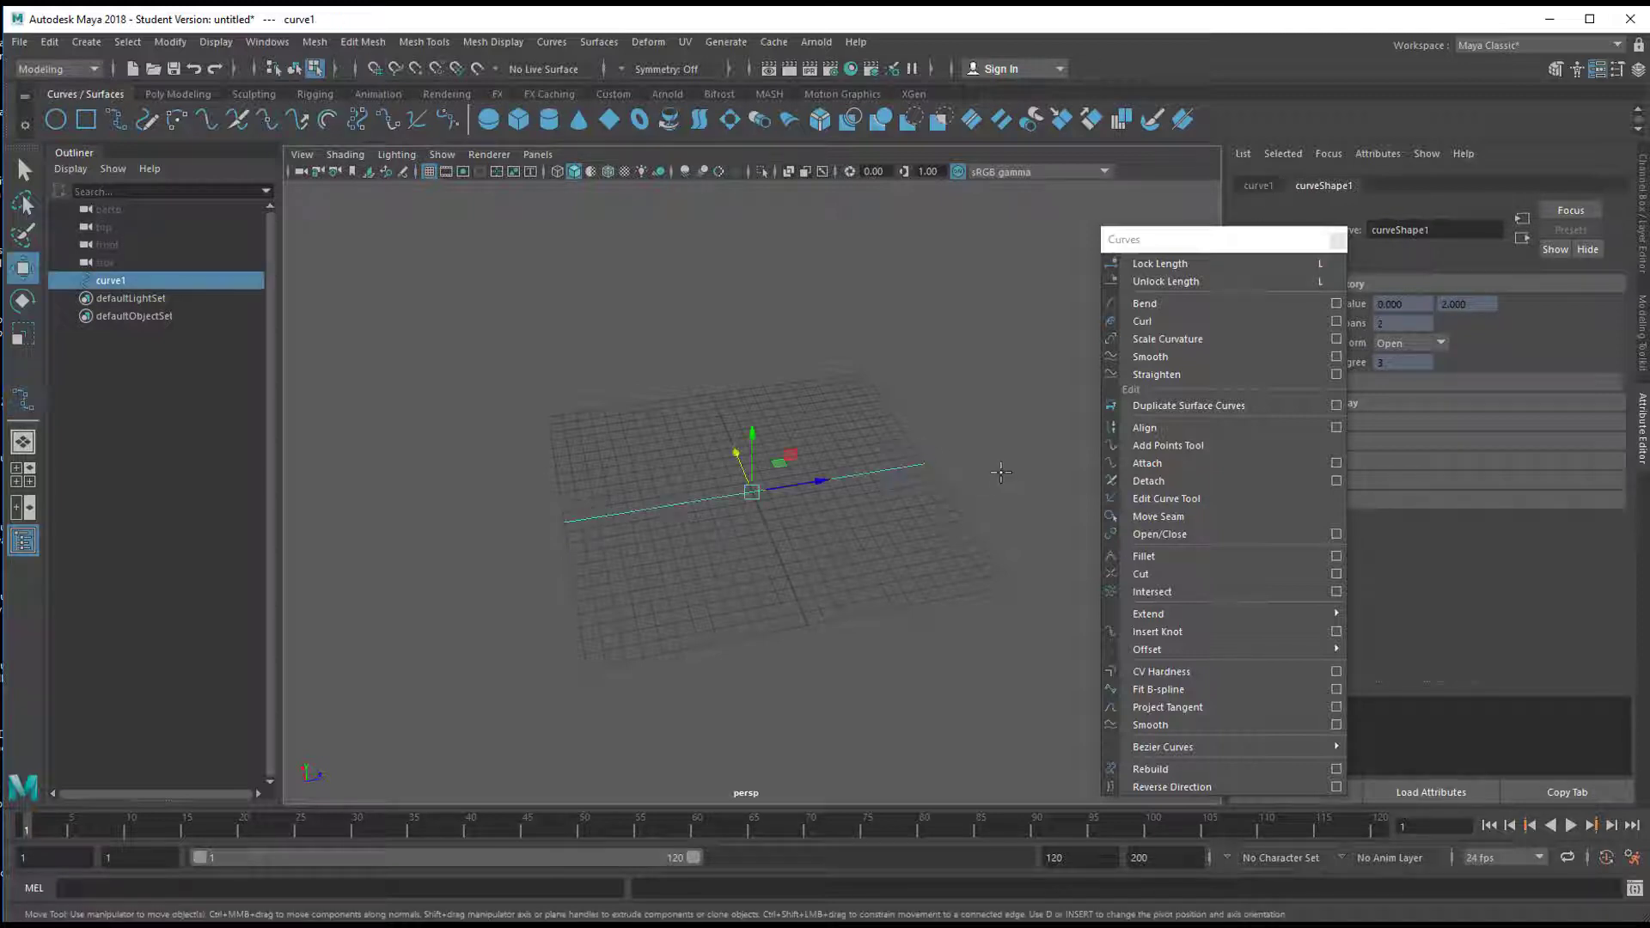
left_click_drag(773, 629, 857, 589, "alt")
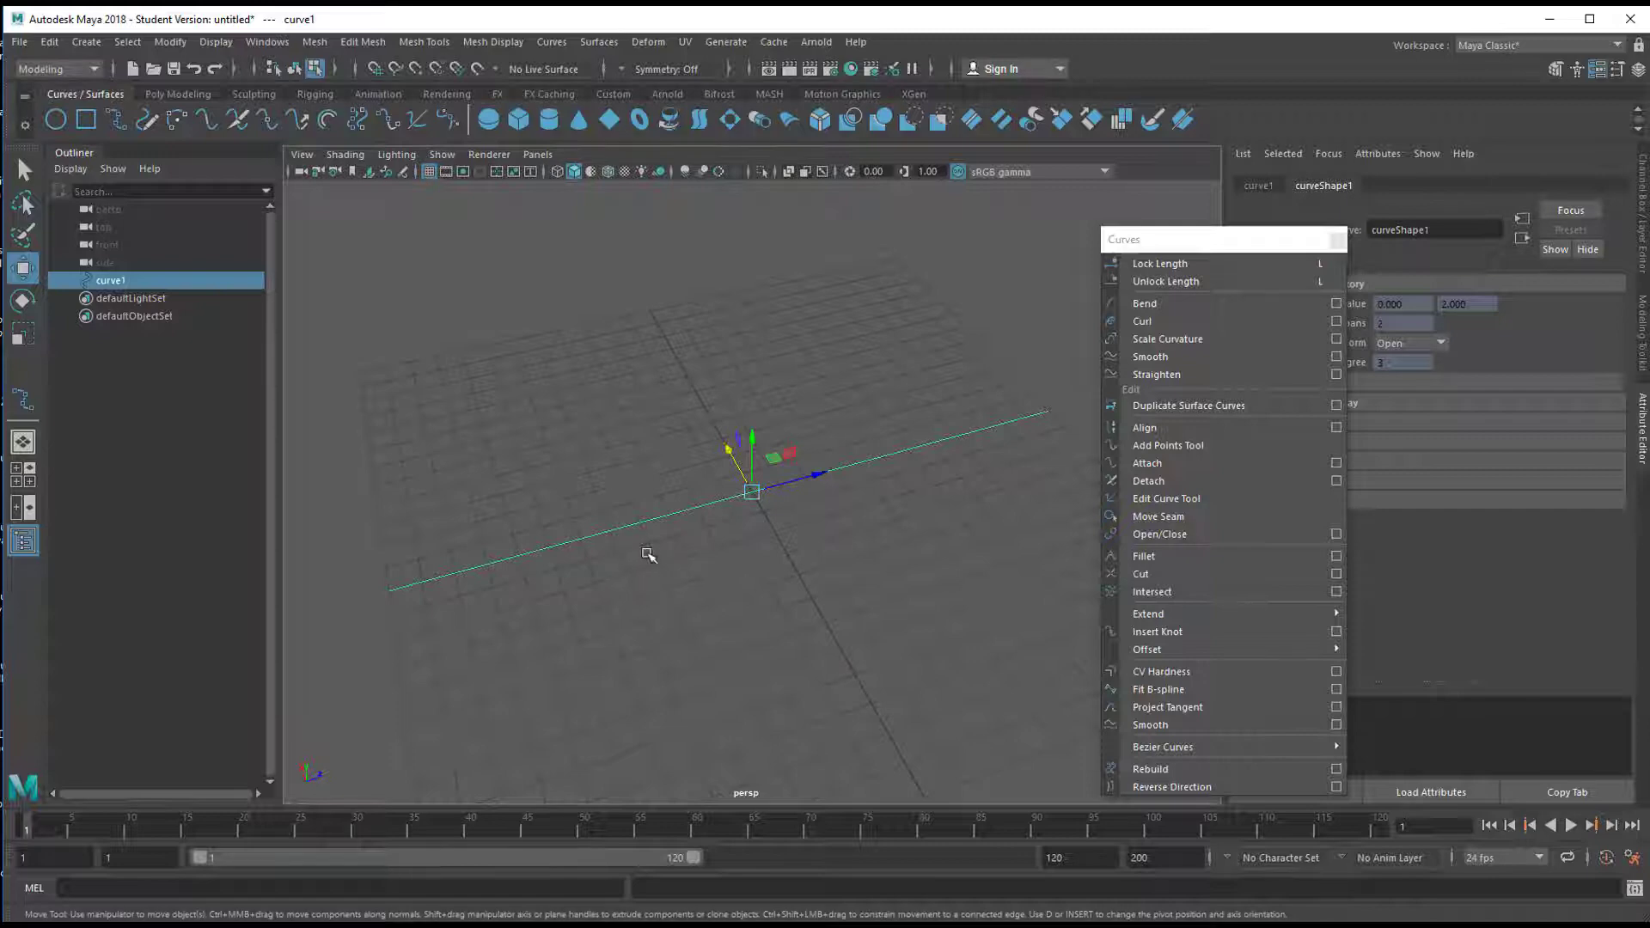
key("F8")
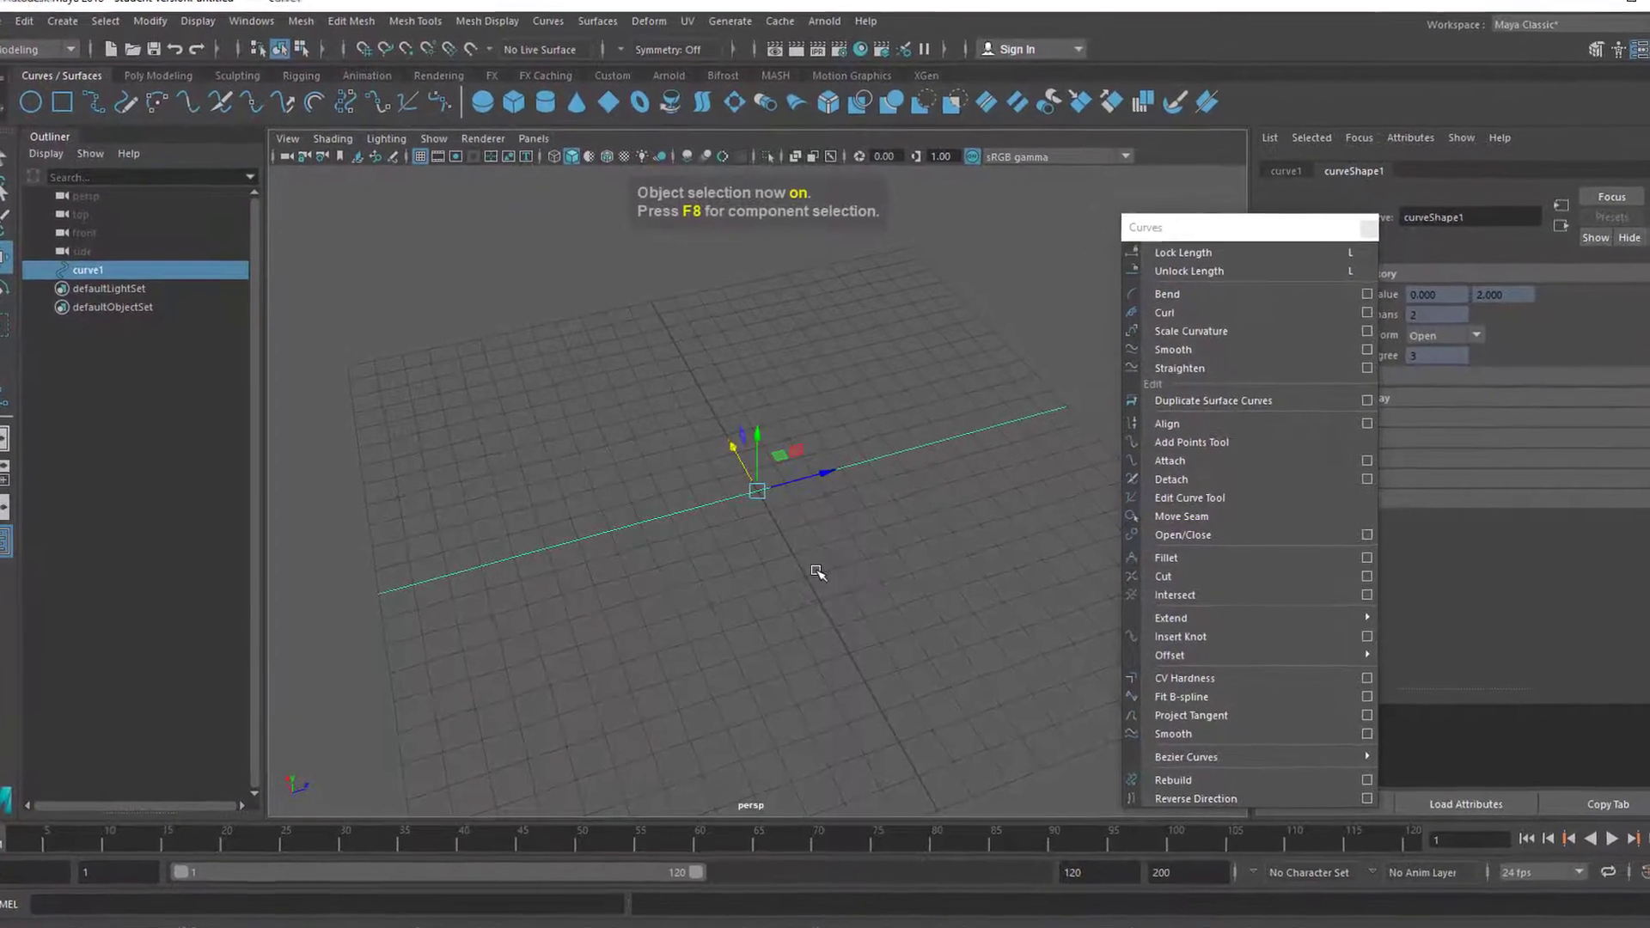
left_click(821, 534)
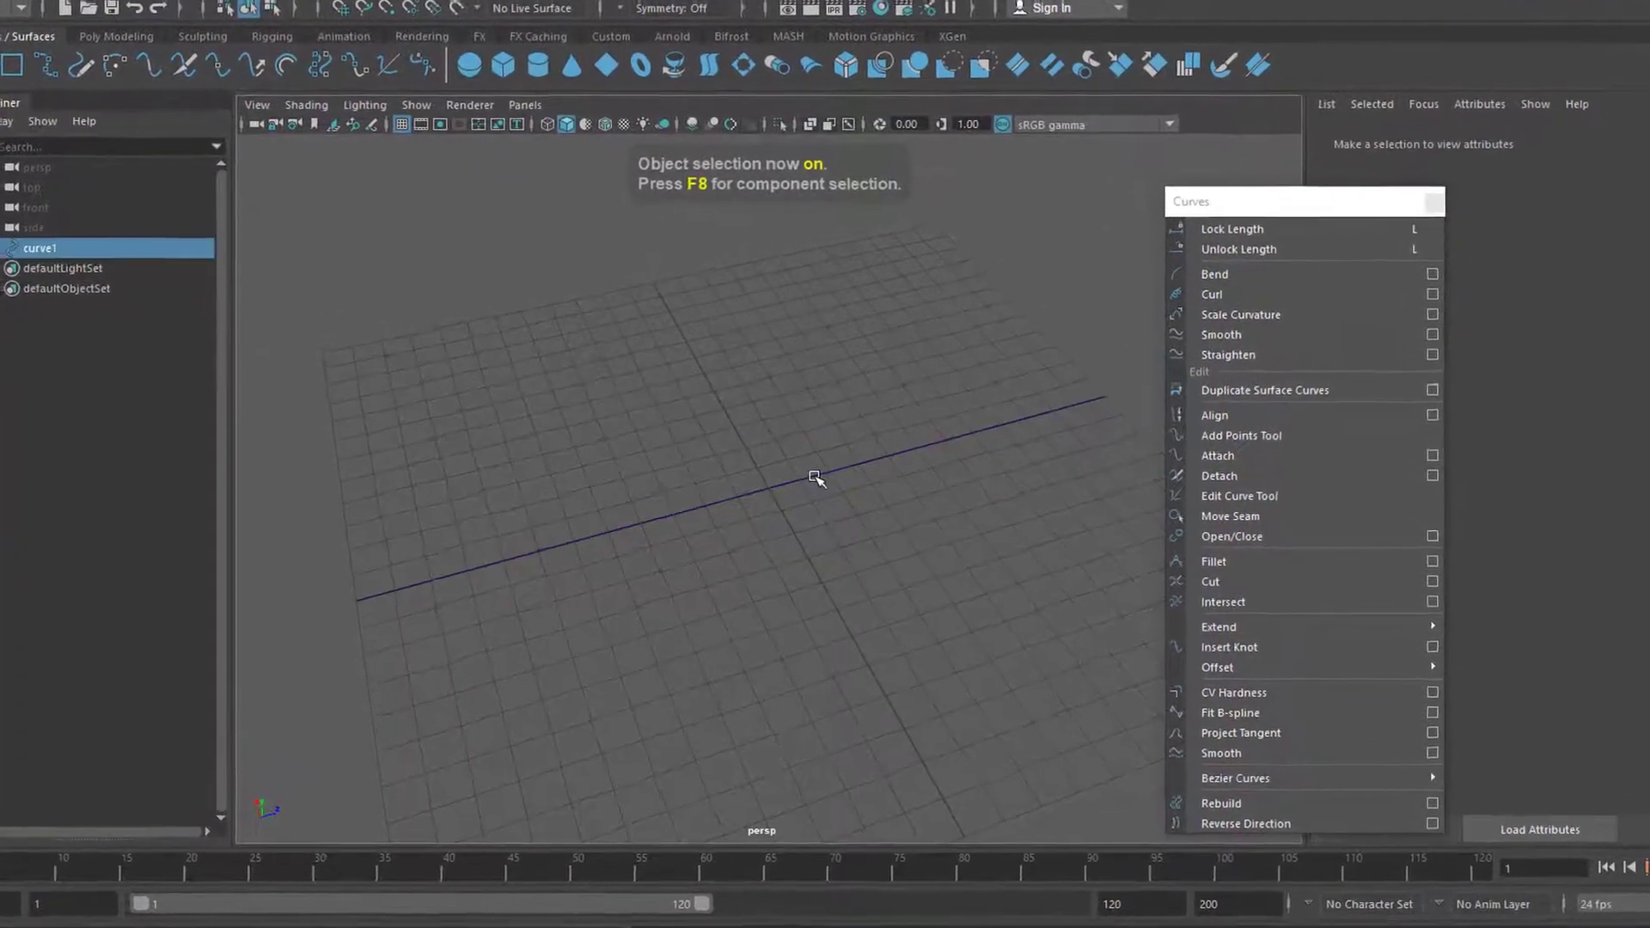
left_click(801, 479)
key("F8")
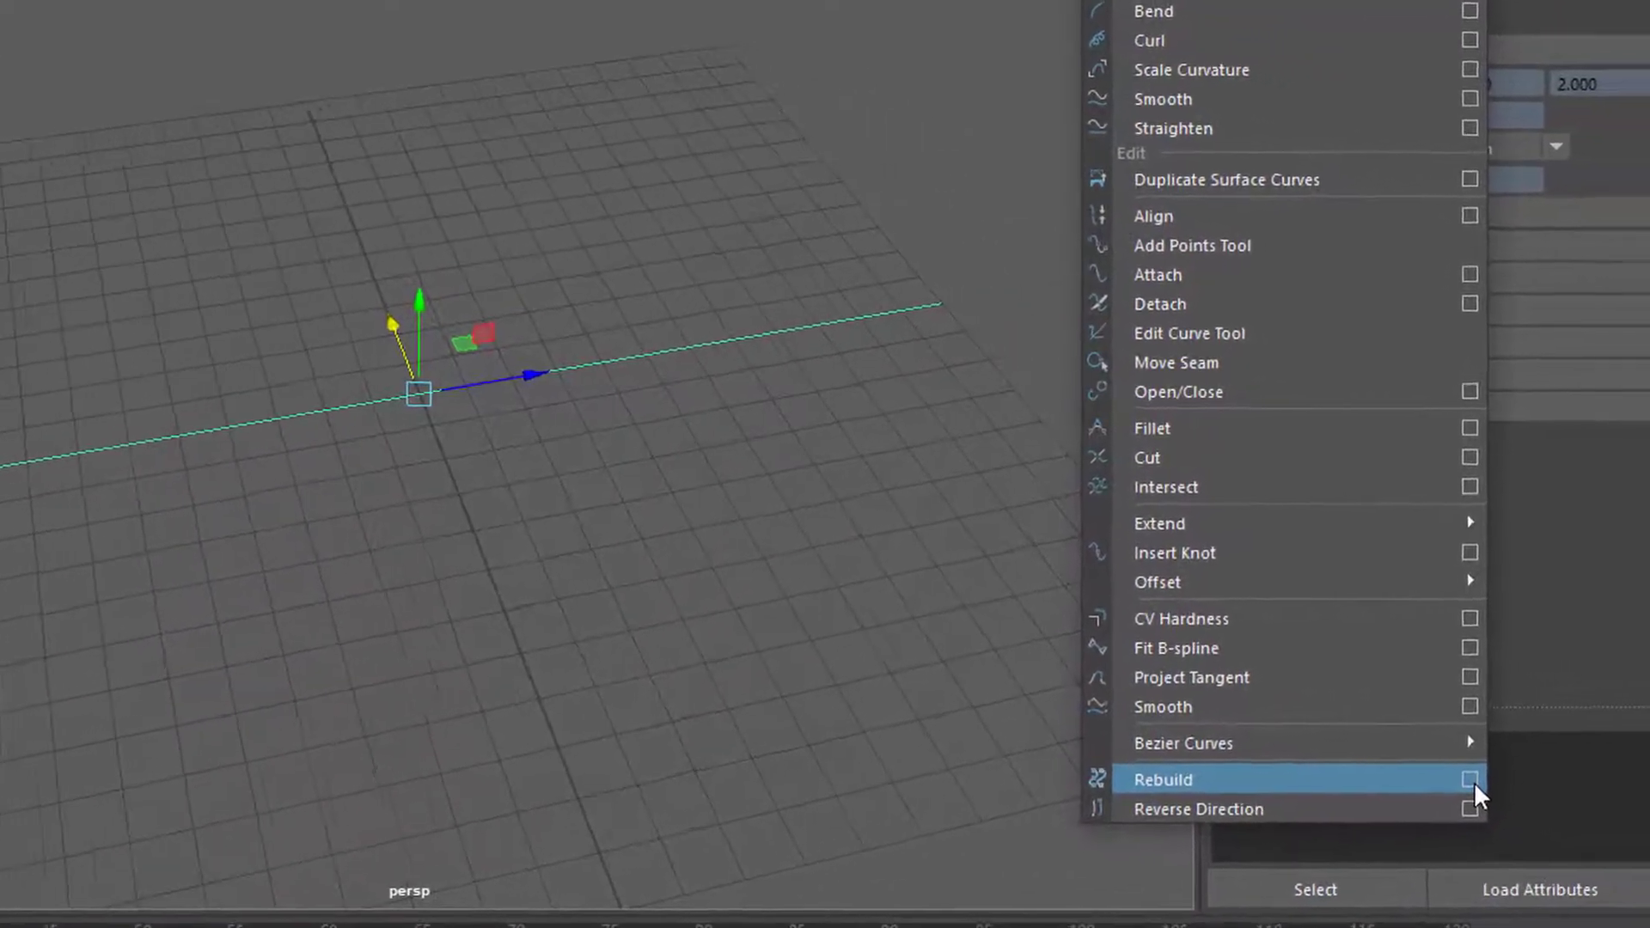
Rebuild curve1 with 50 spans at Degree 3 Cubic from the Rebuild Curve Options
left_click(1474, 779)
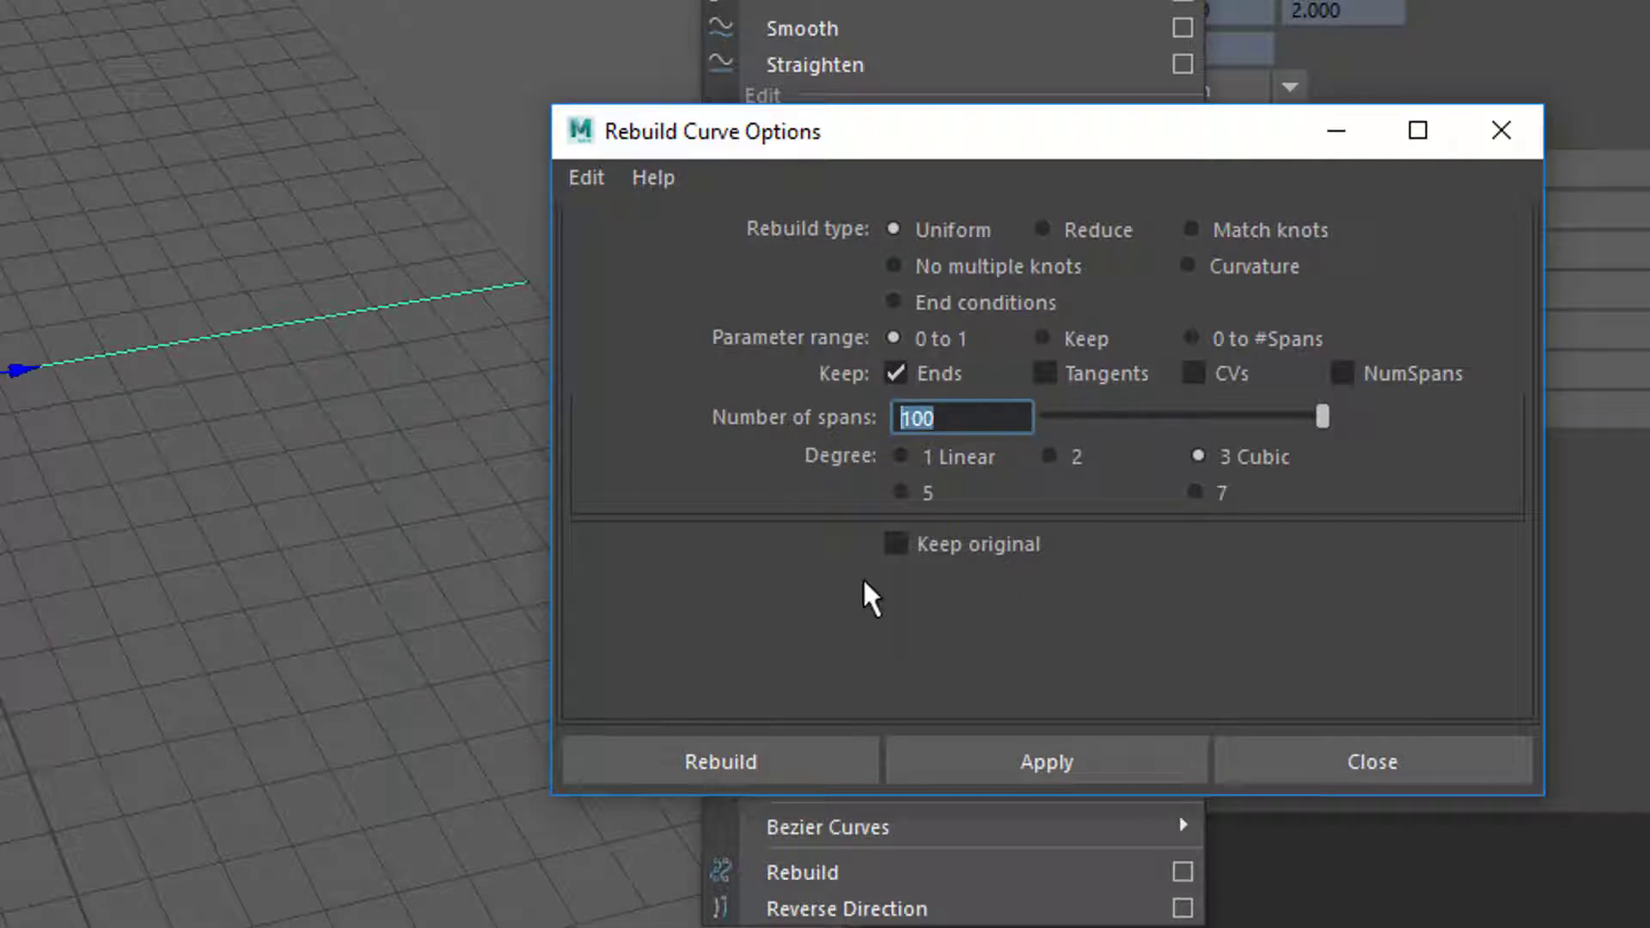
left_click(1037, 761)
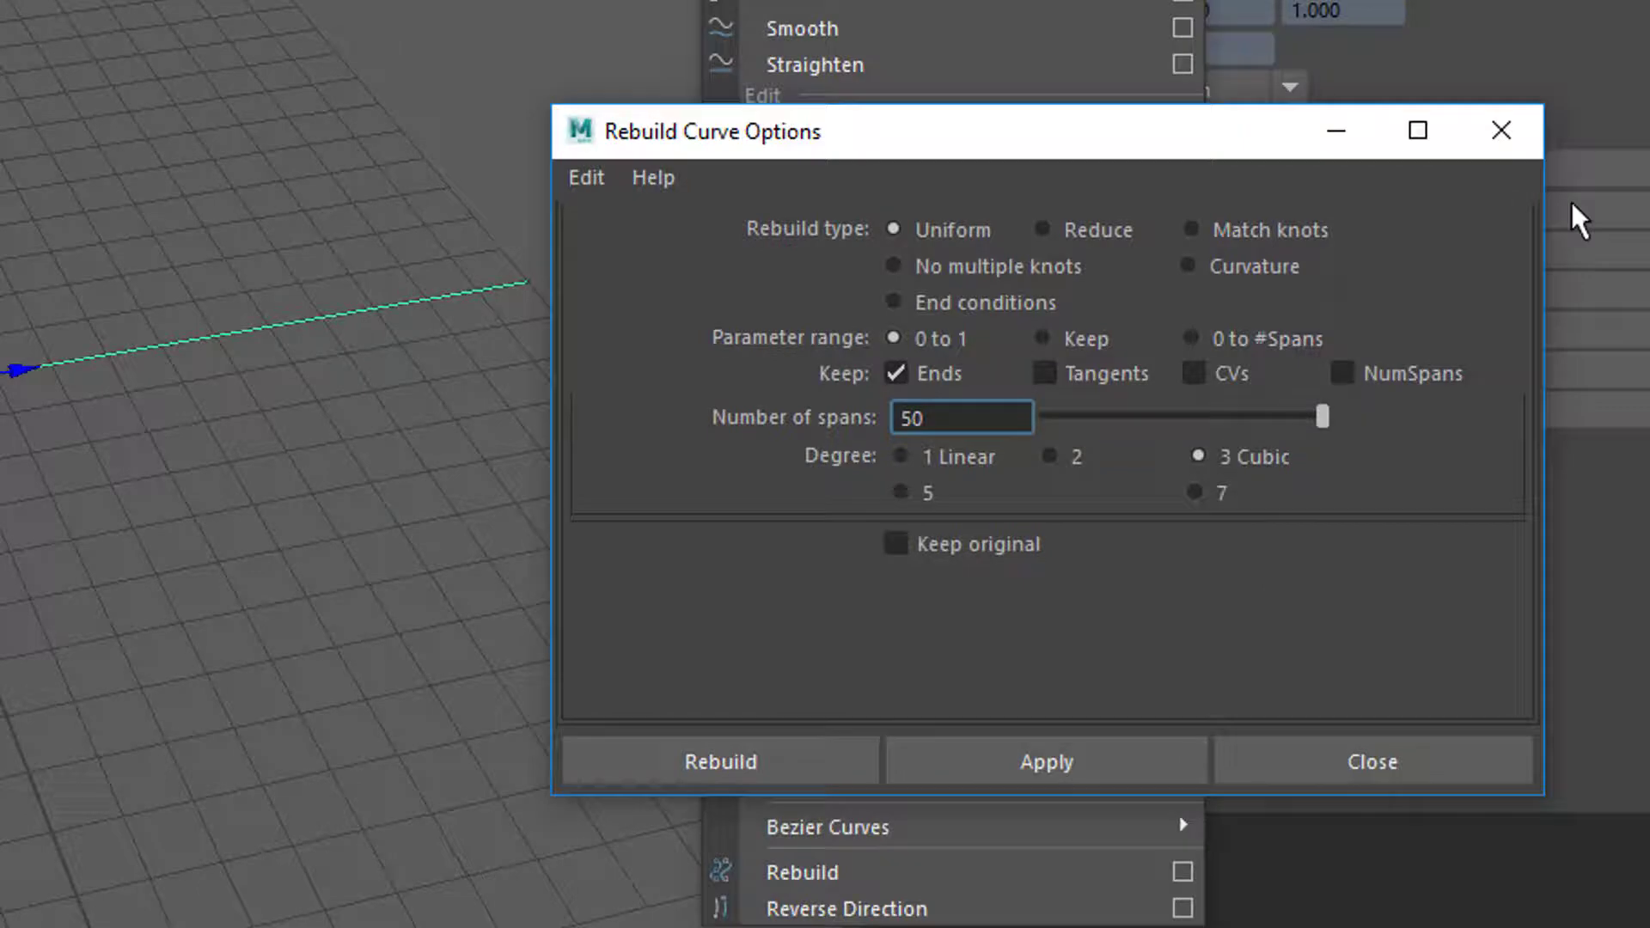
left_click(1501, 130)
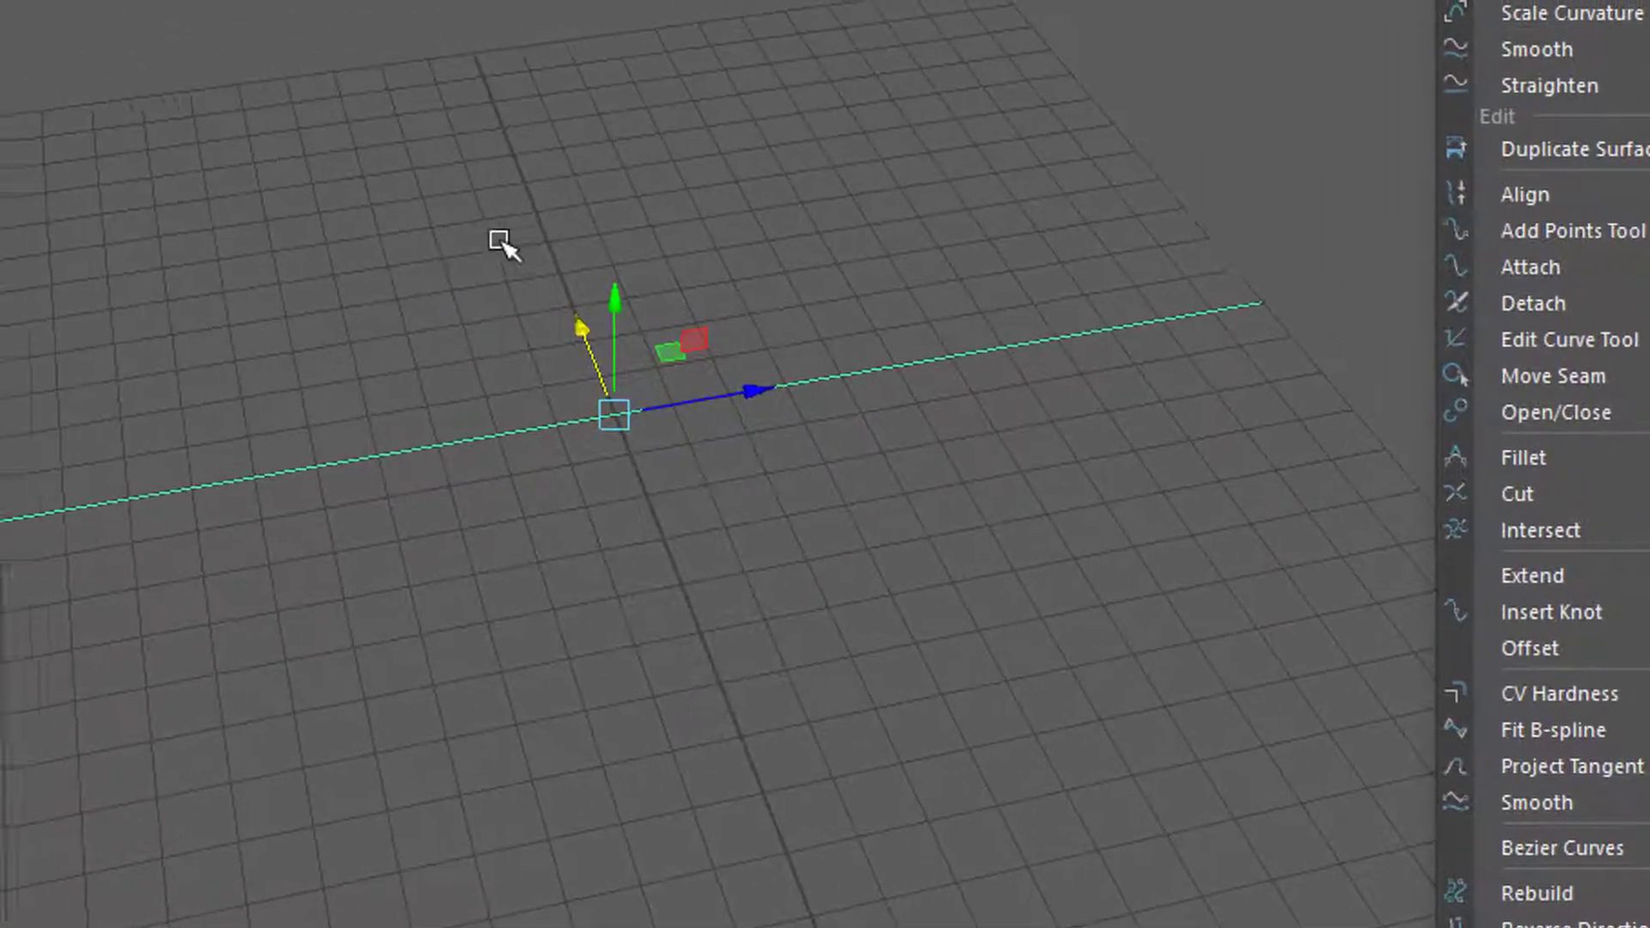
key("F8")
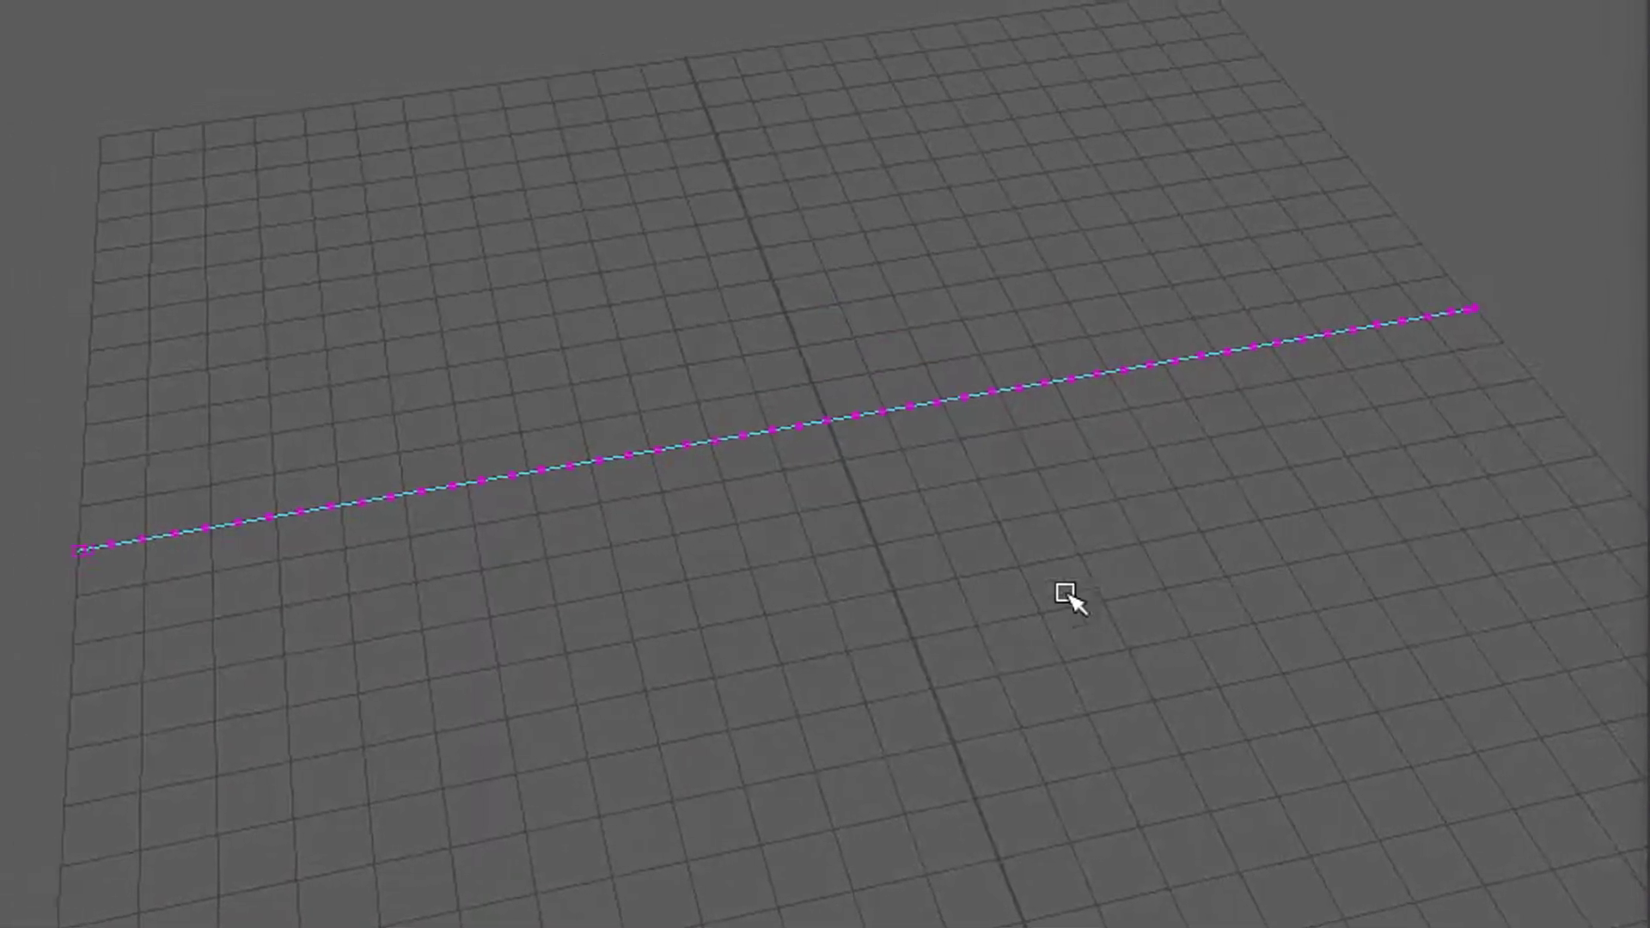
left_click_drag(1079, 656, 1103, 625, "alt")
right_click_drag(1102, 625, 968, 685, "alt")
left_click_drag(969, 685, 814, 746, "alt")
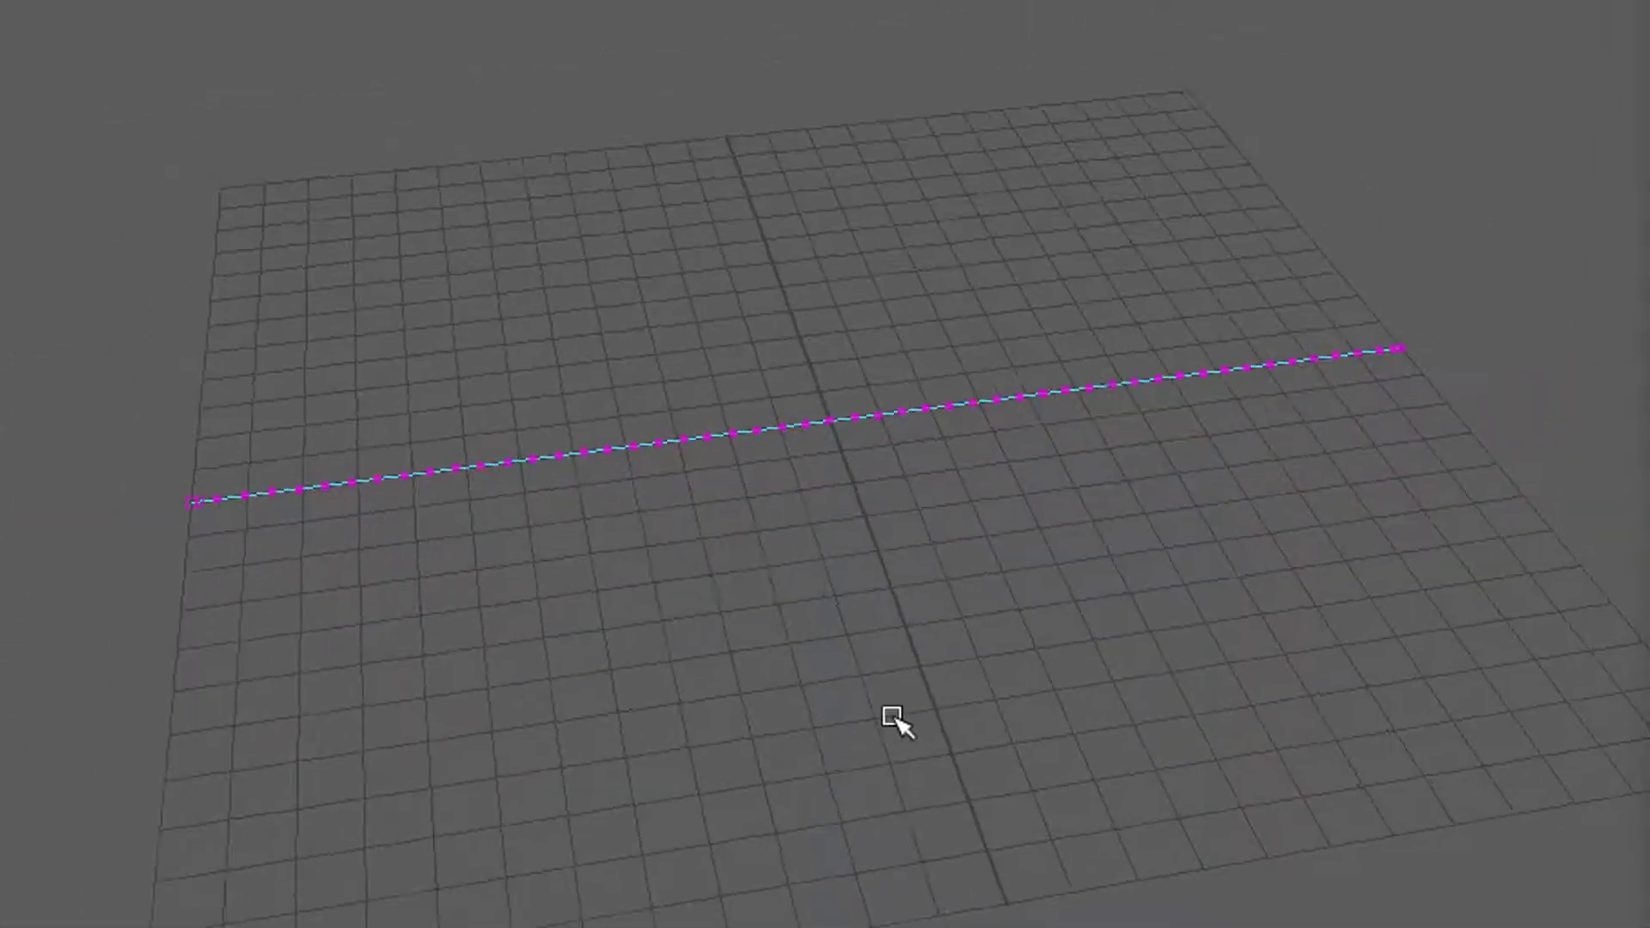
key("F8")
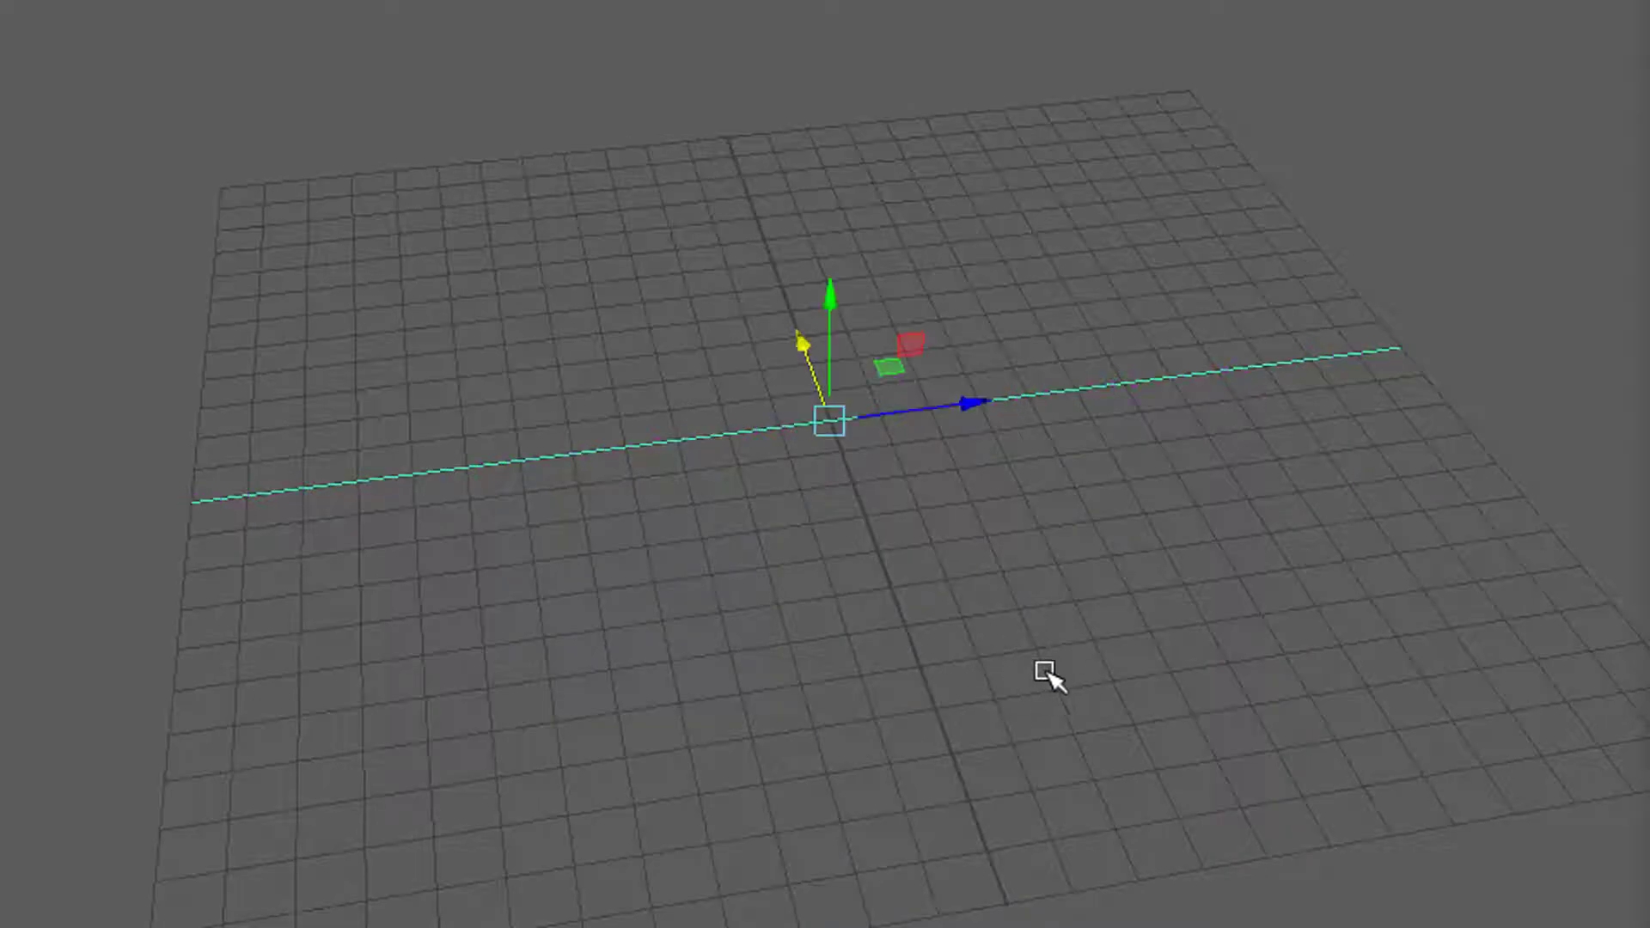
left_click_drag(1064, 677, 1156, 697, "alt")
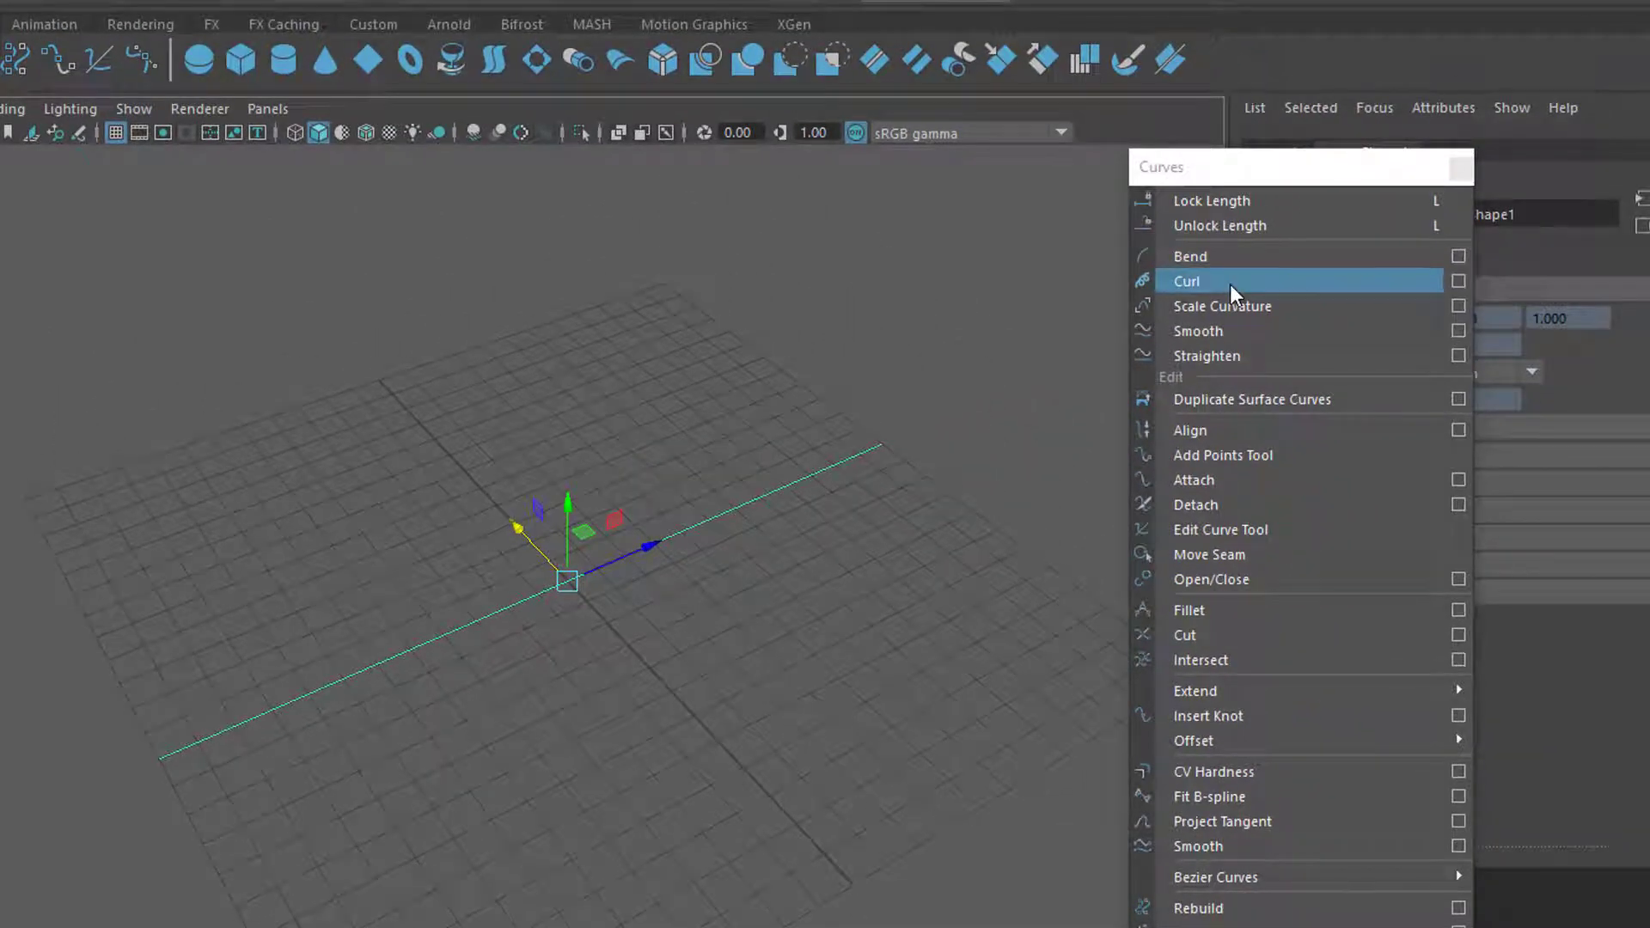
Apply Curl to curve1, undo it, and open Curl Curves Options (amount 2.000, frequency 10.000)
left_click(1230, 285)
left_click_drag(810, 784, 1085, 520, "alt")
mouse_move(1315, 176)
left_mouse_down()
mouse_move(1117, 247)
mouse_move(1349, 205)
mouse_move(1334, 199)
left_mouse_up()
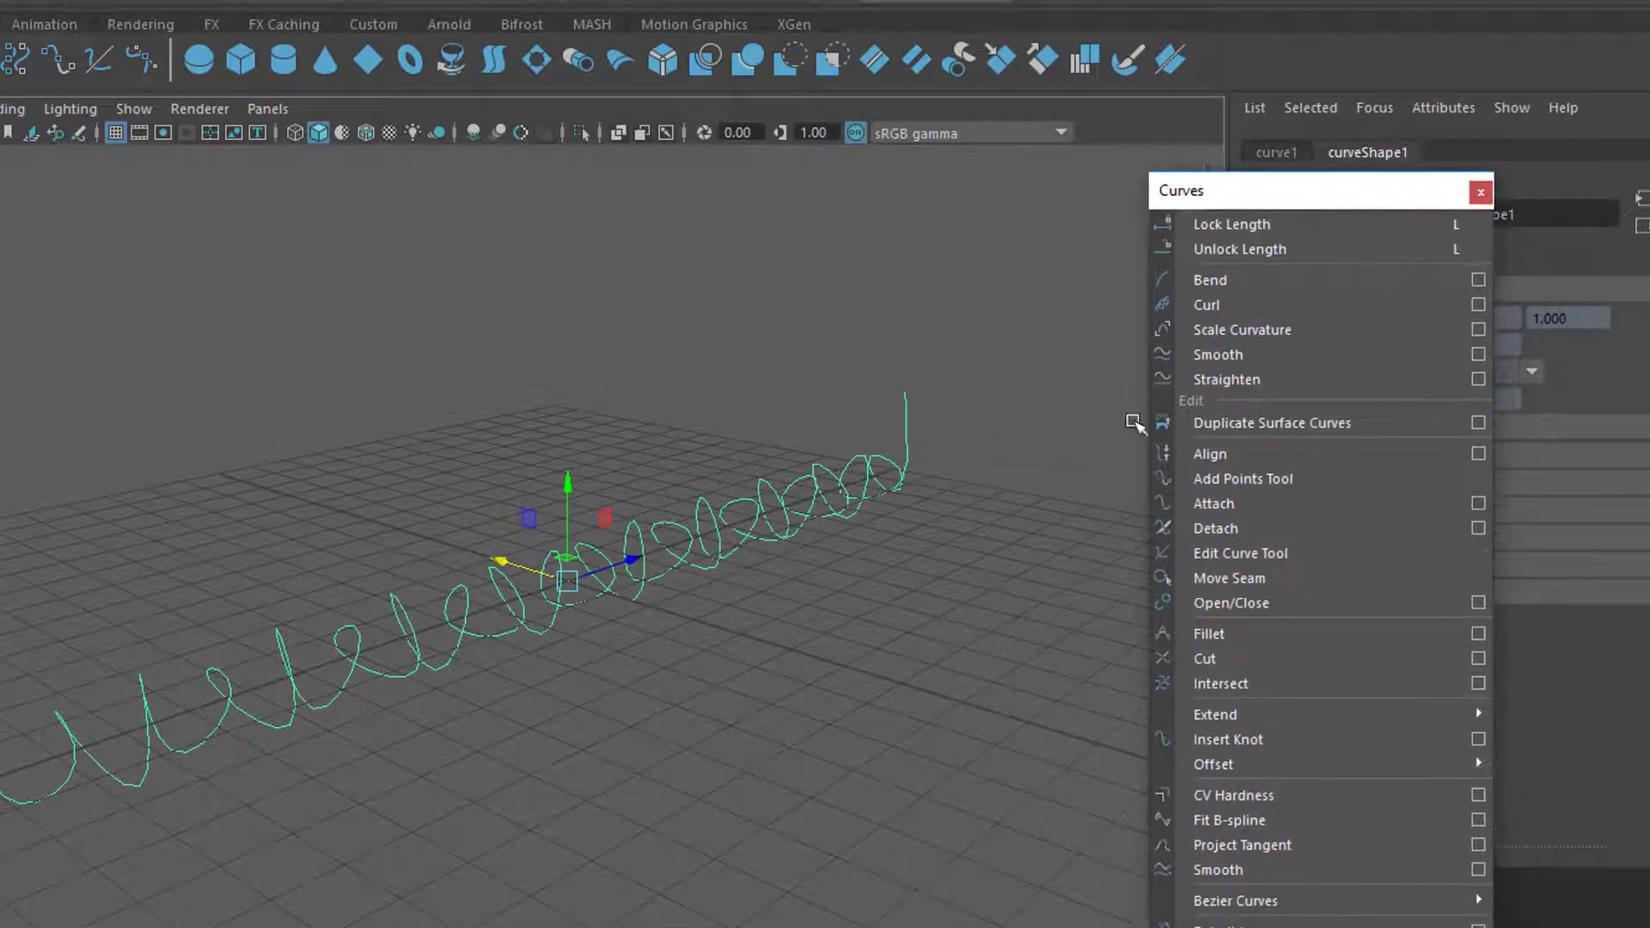
key("ctrl+z")
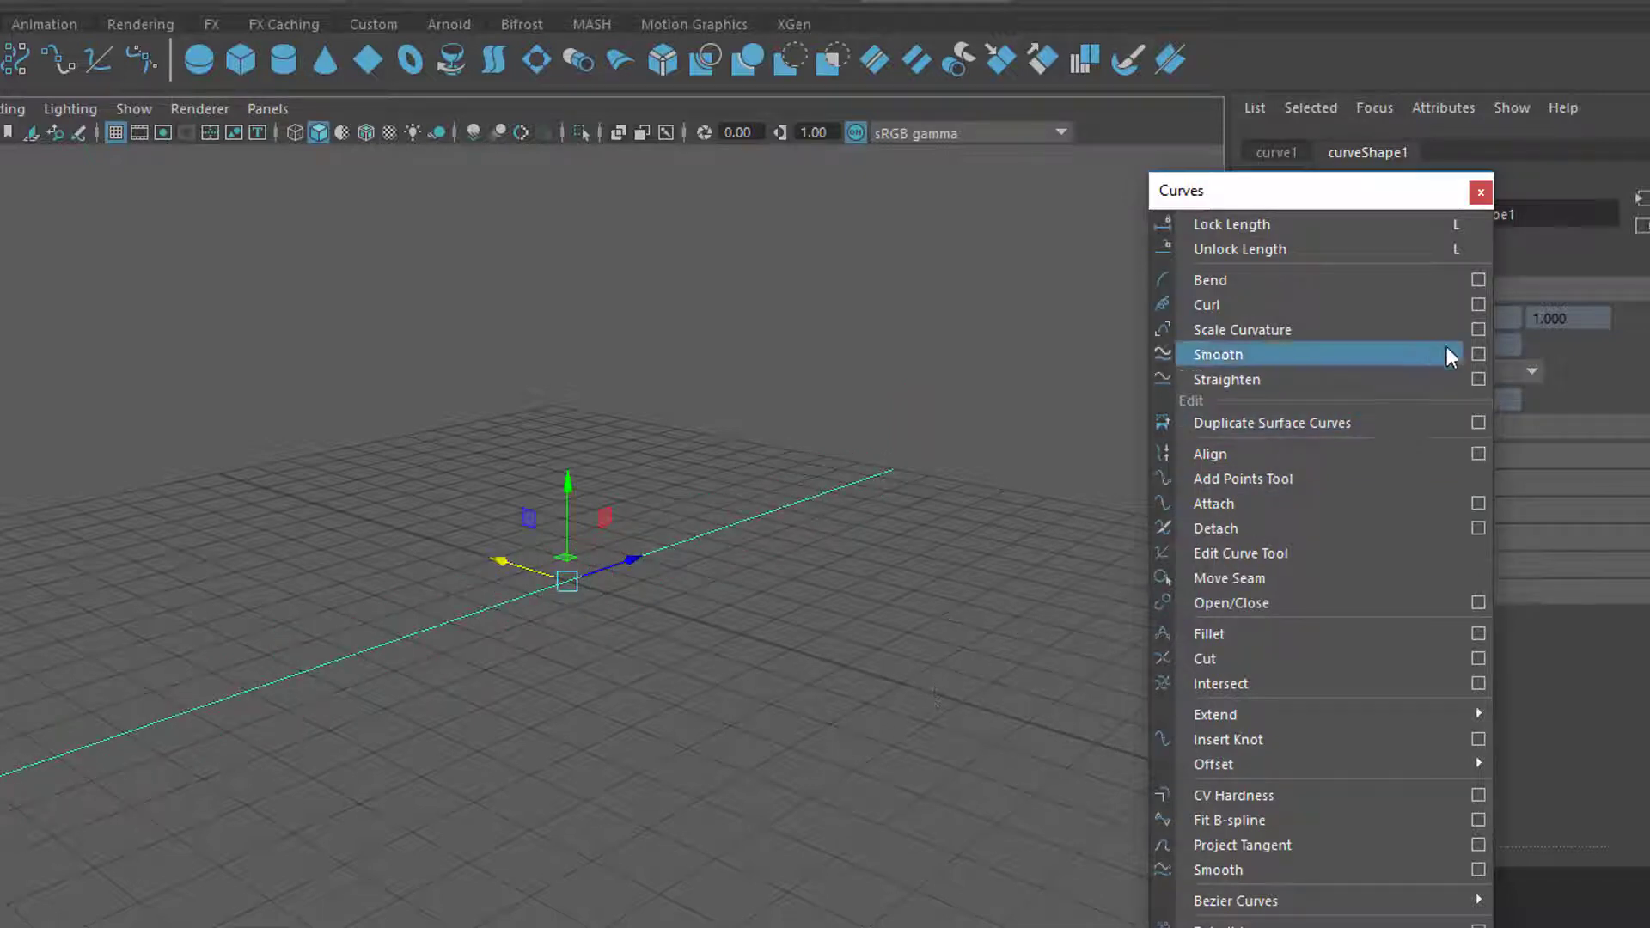
left_click(1479, 307)
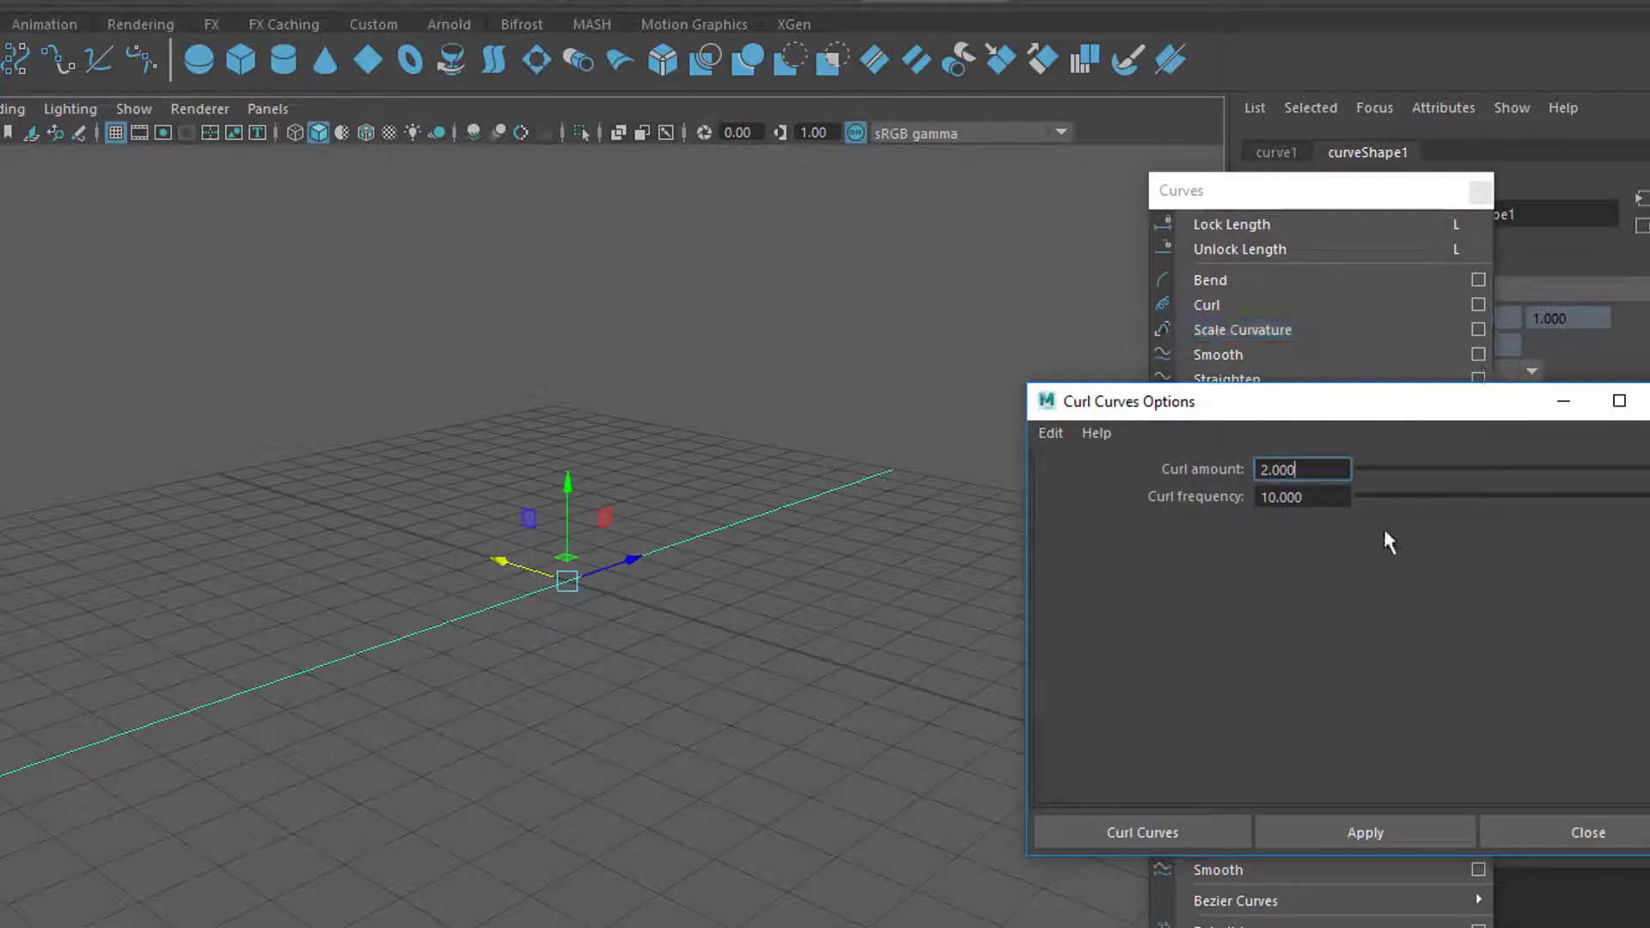
Reset the Curl options to defaults and apply the curl three times, orbiting to view the loops
left_click(1050, 434)
left_click(1084, 479)
left_click(1425, 833)
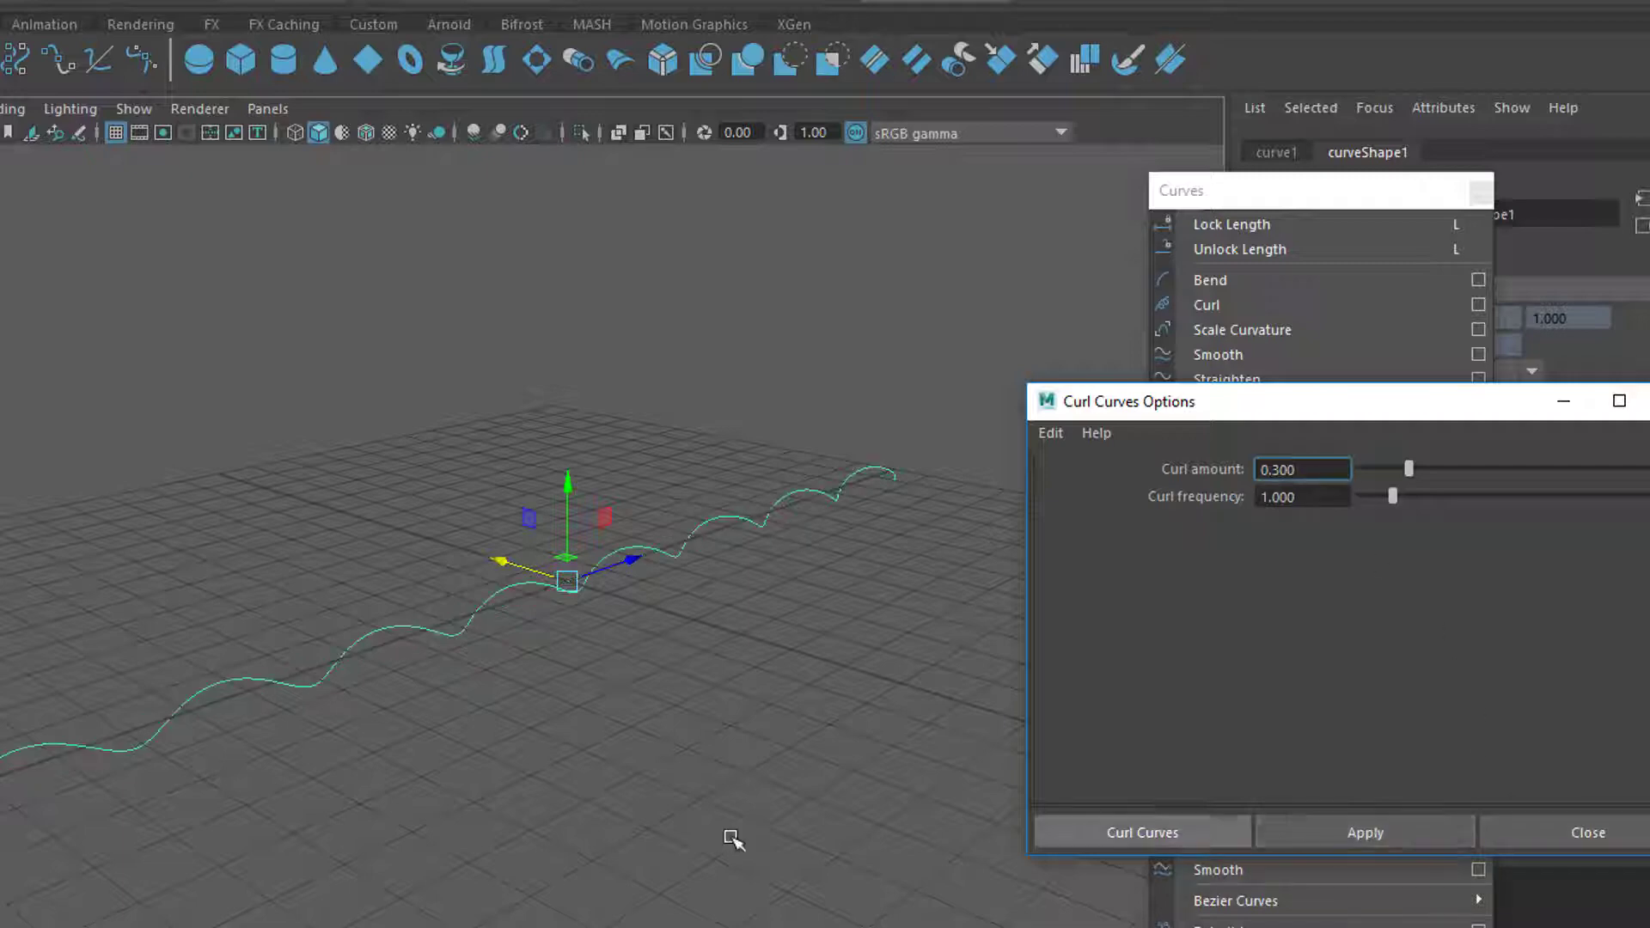
mouse_move(604, 795)
left_mouse_down("alt")
mouse_move(533, 817)
mouse_move(475, 737)
mouse_move(512, 791)
mouse_move(663, 756)
mouse_move(627, 811)
mouse_move(552, 788)
mouse_move(614, 787)
left_mouse_up("alt")
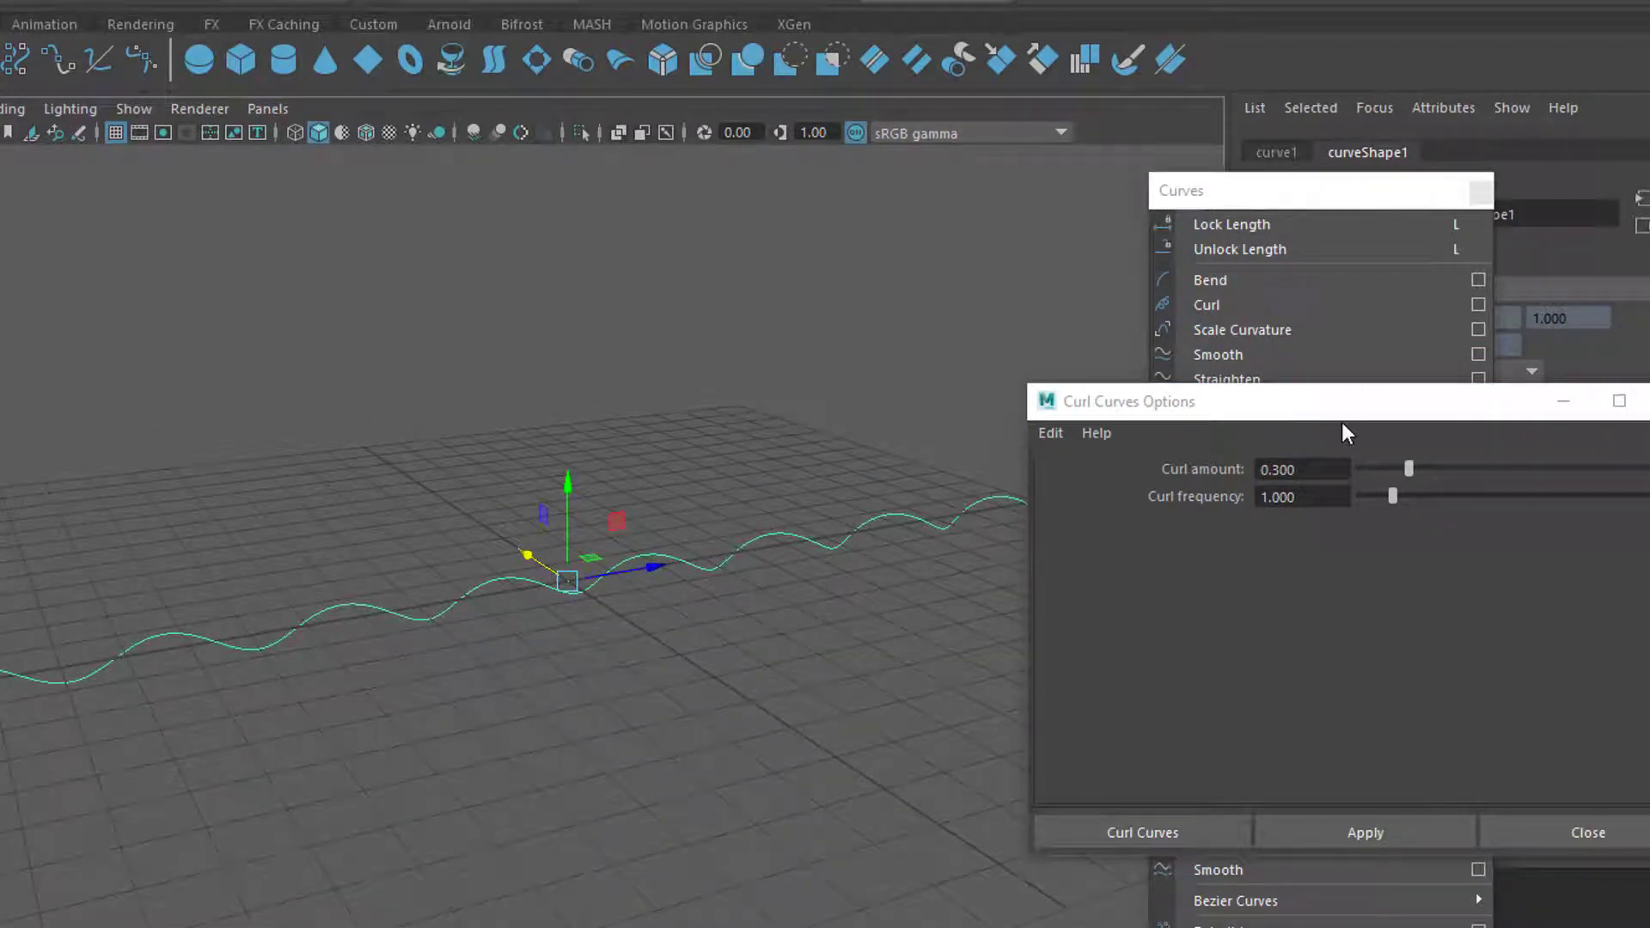
left_click_drag(1340, 394, 1338, 332)
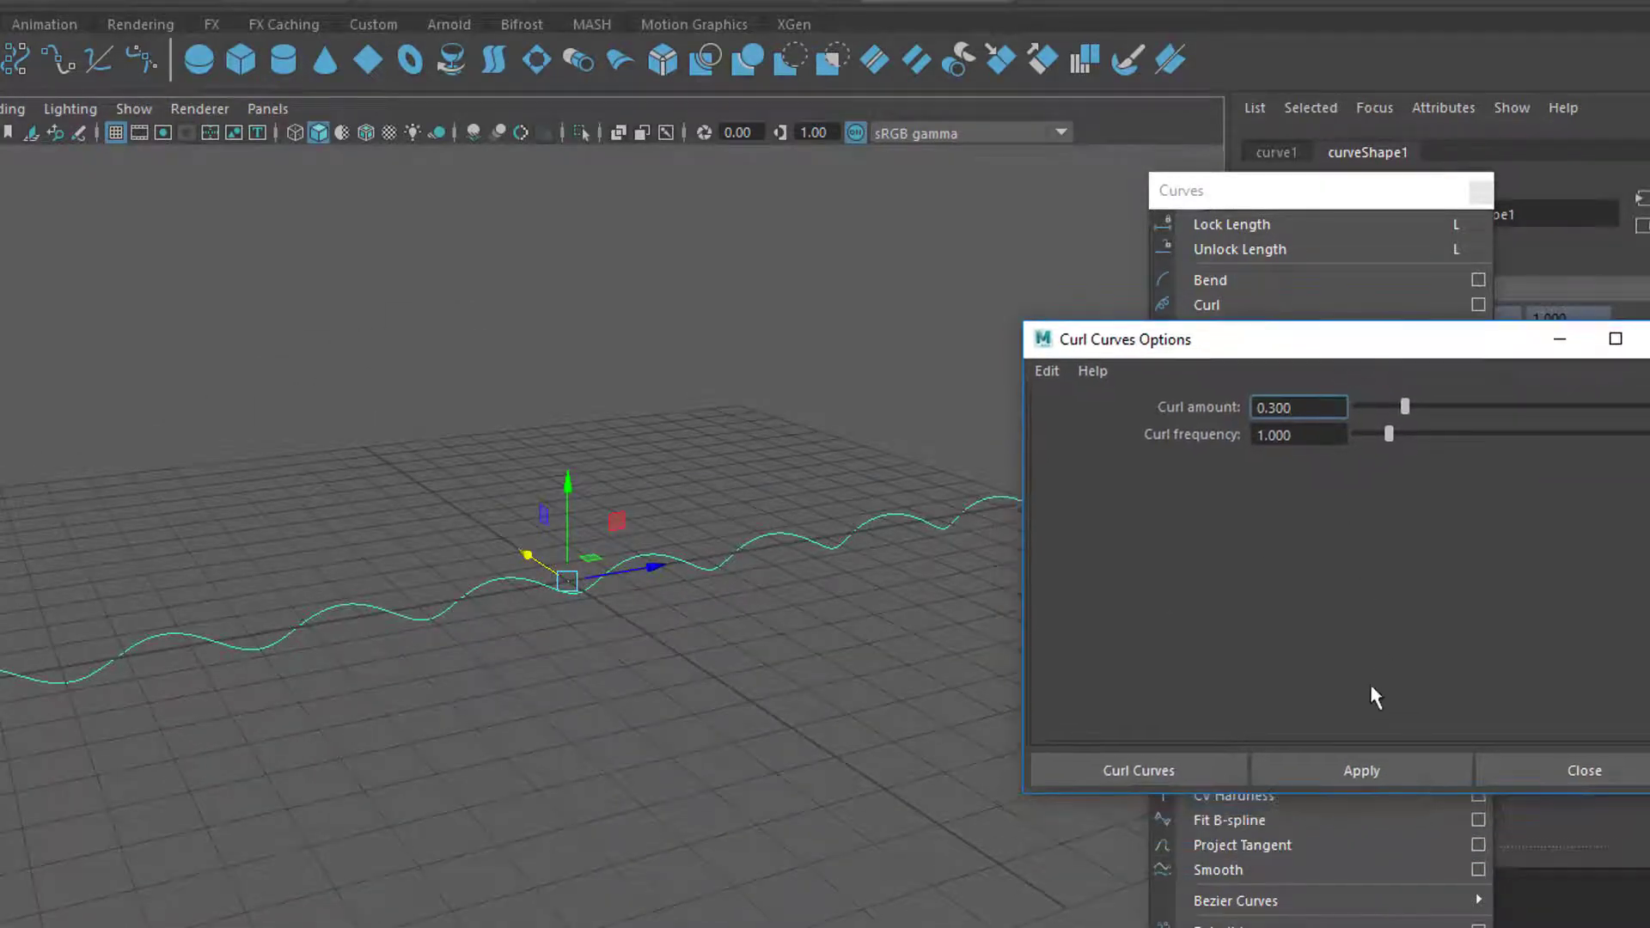
left_click(1383, 763)
left_click(1383, 763)
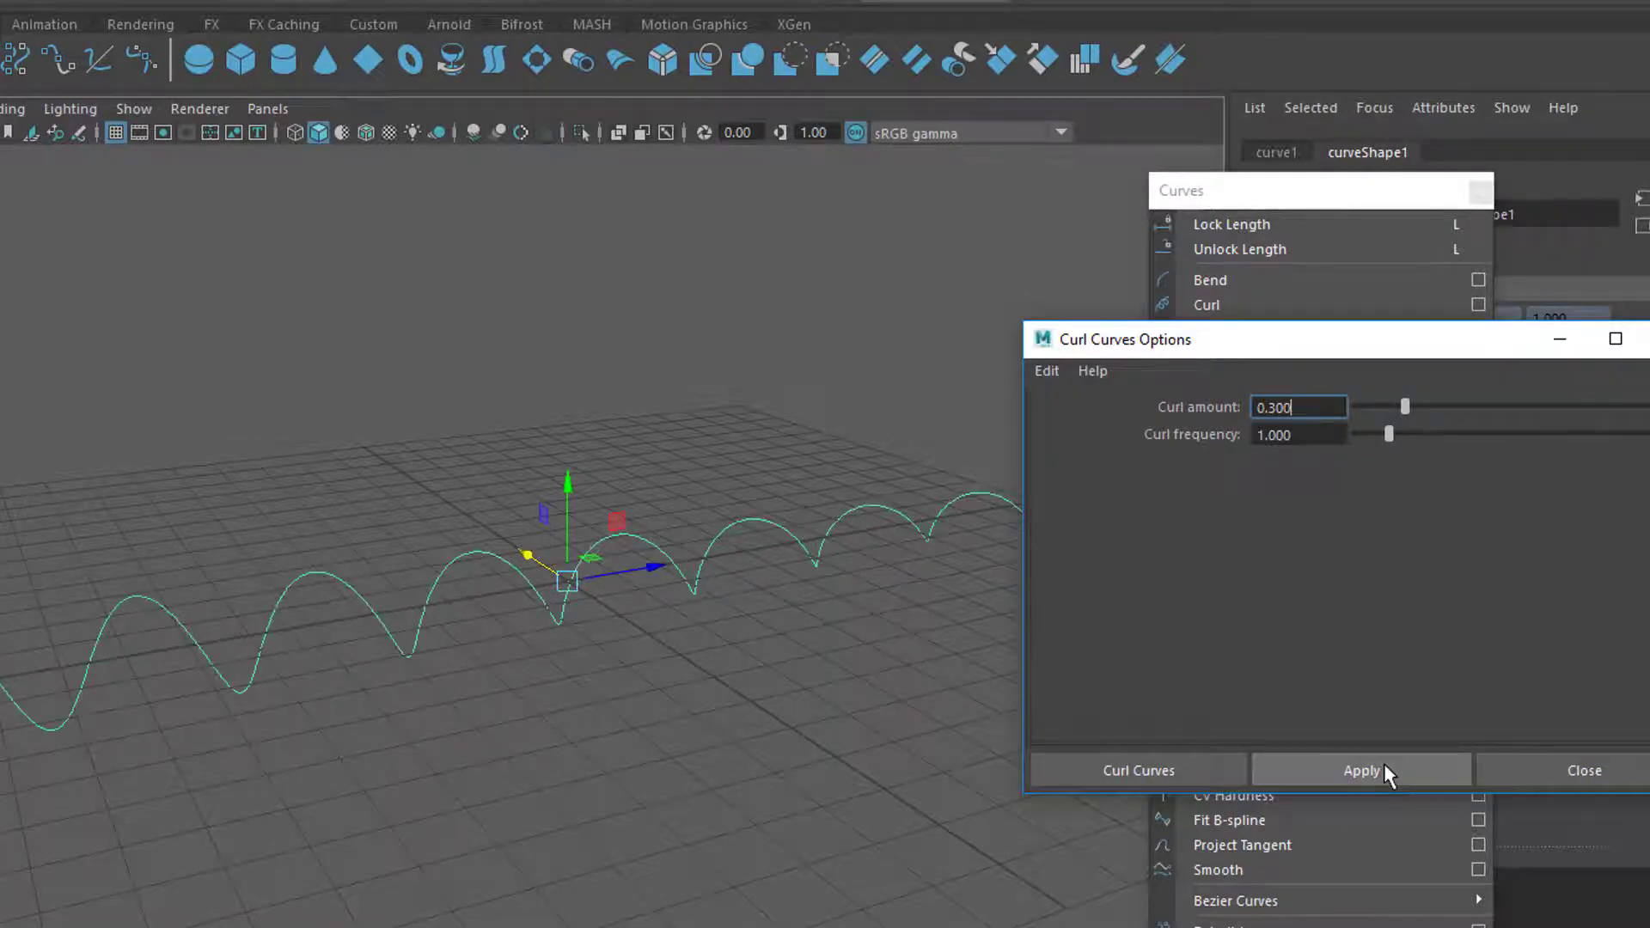
left_click_drag(737, 785, 825, 795, "alt")
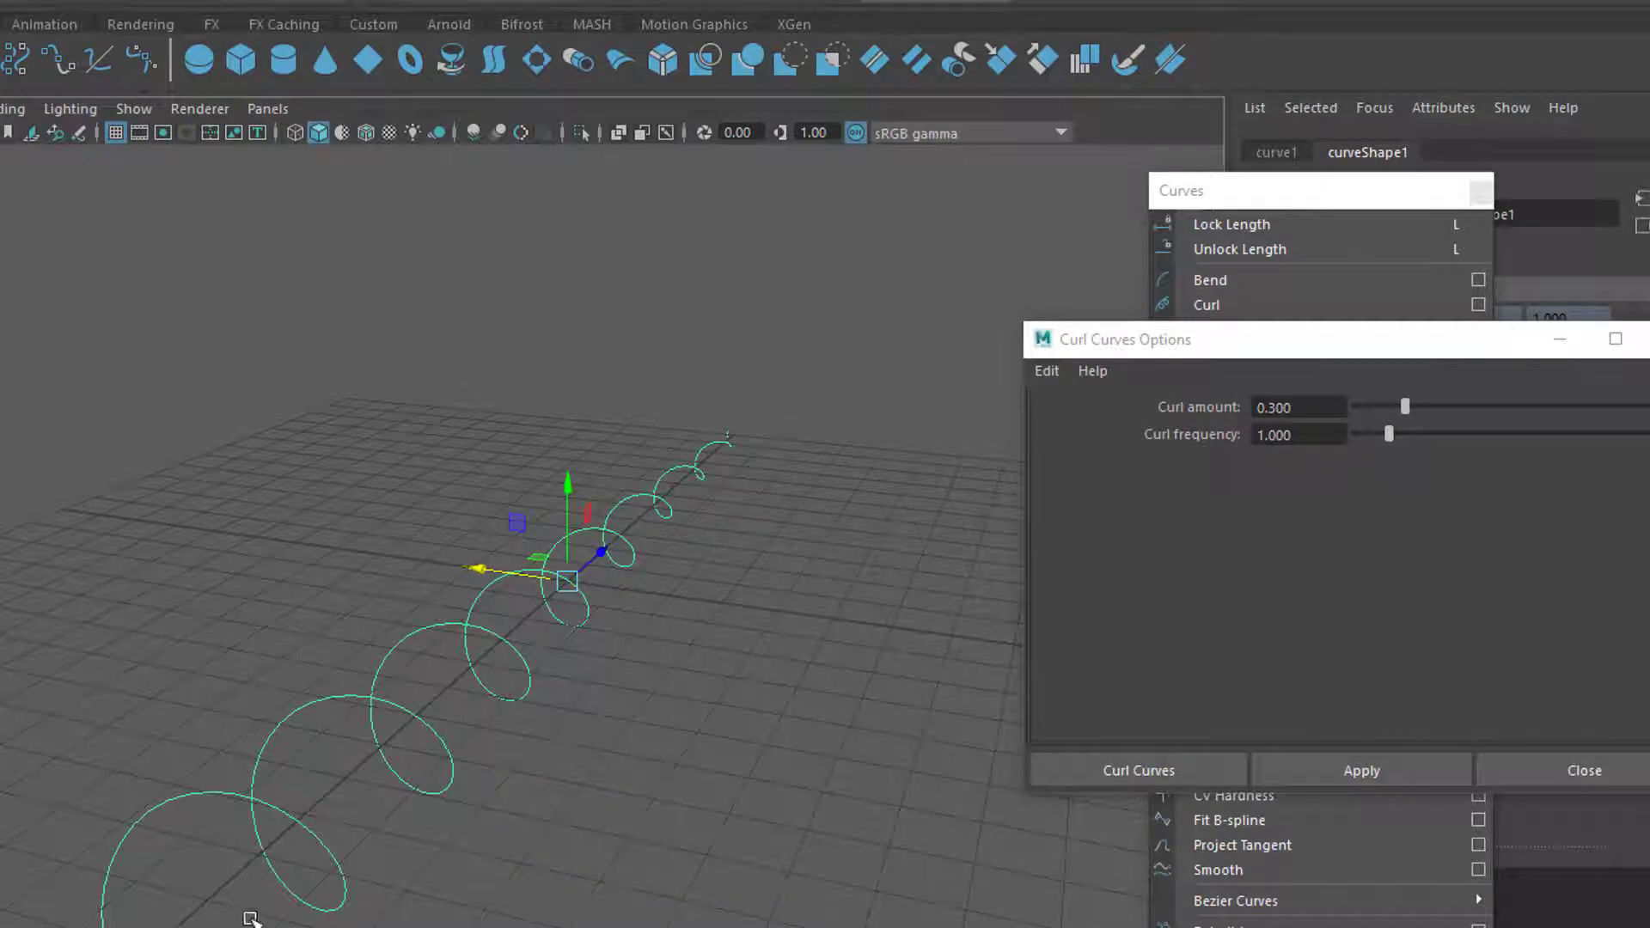
left_click_drag(894, 664, 669, 675, "alt")
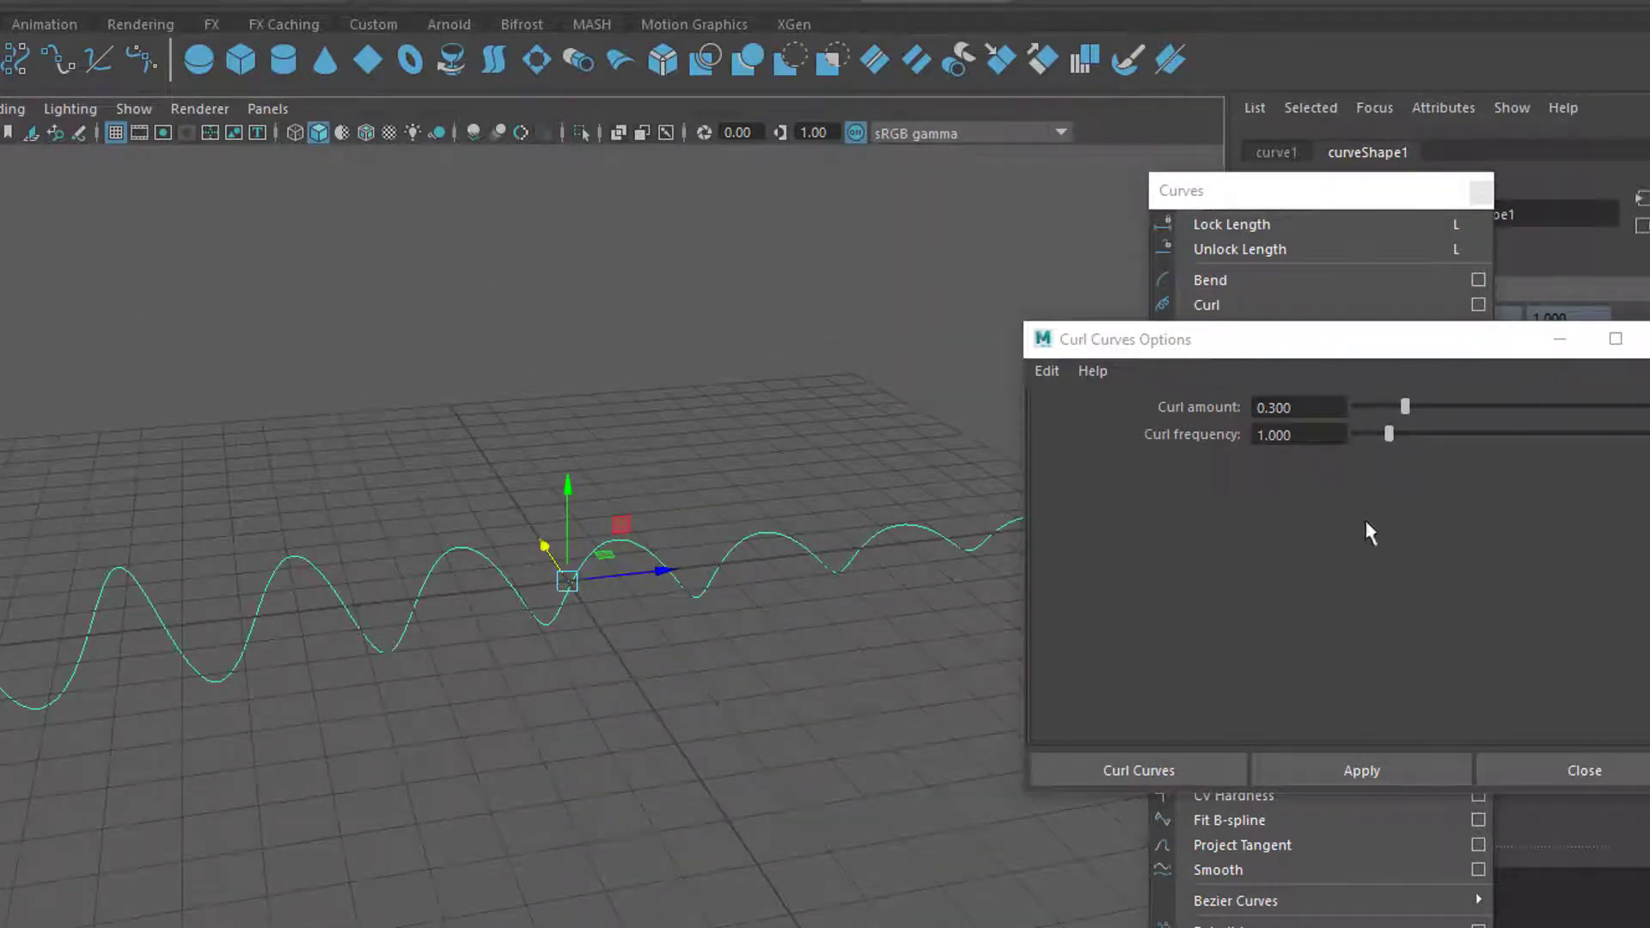
Set Curl amount to 10 and apply it for wide spiral loops, then reset the Curl settings
left_click(1405, 409)
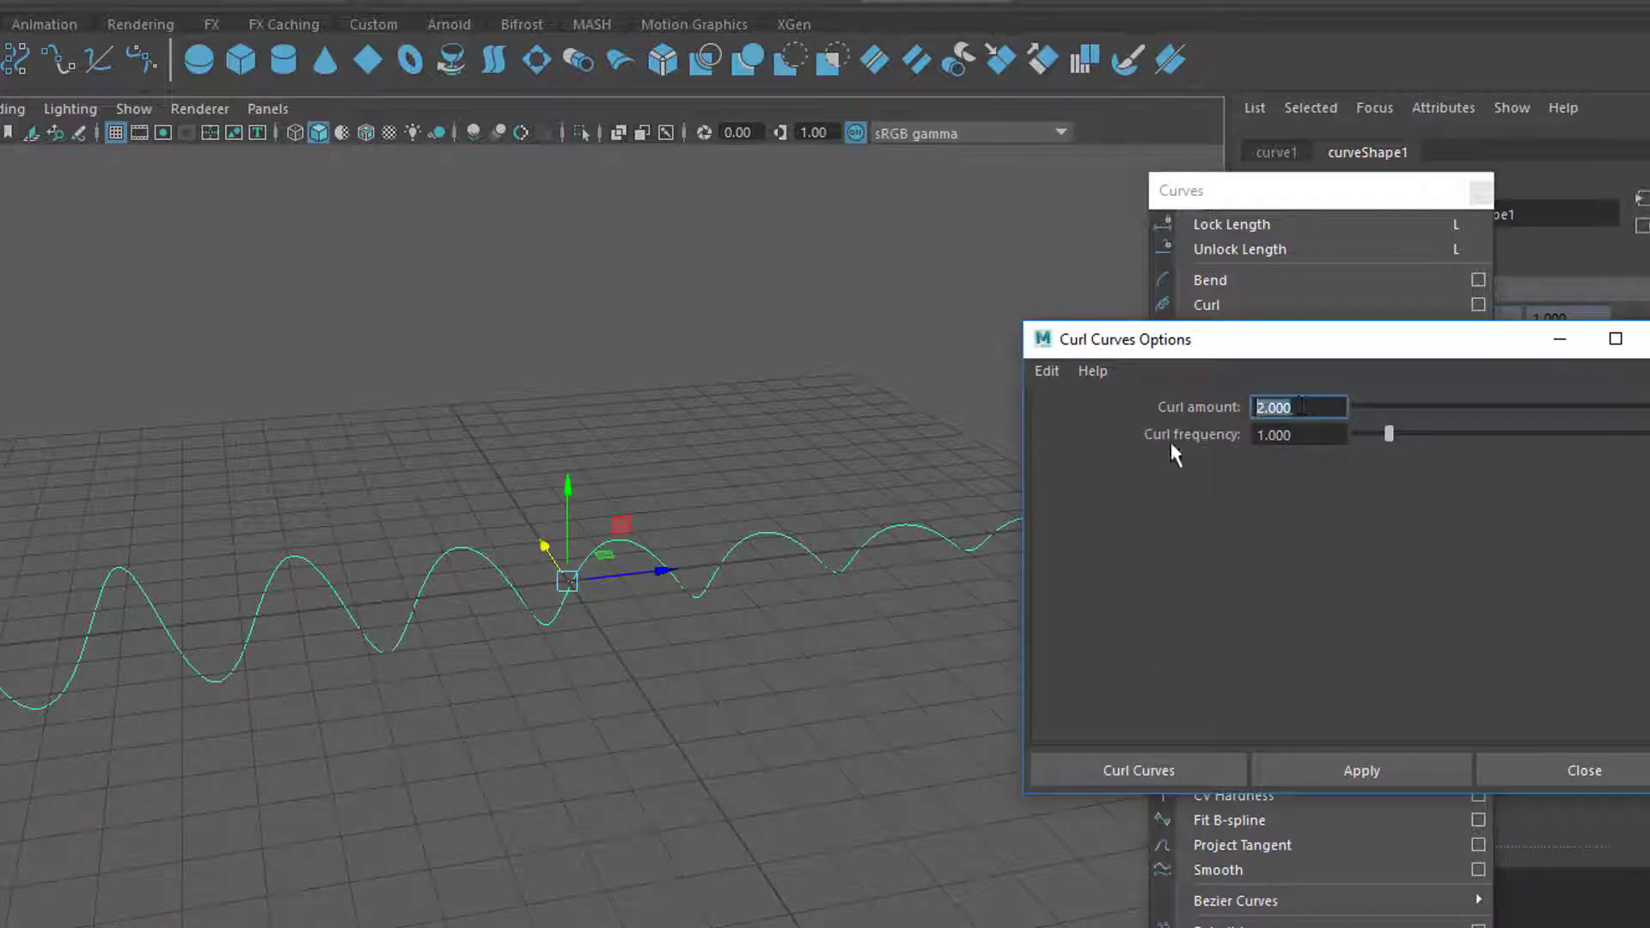
type("10")
key("Return")
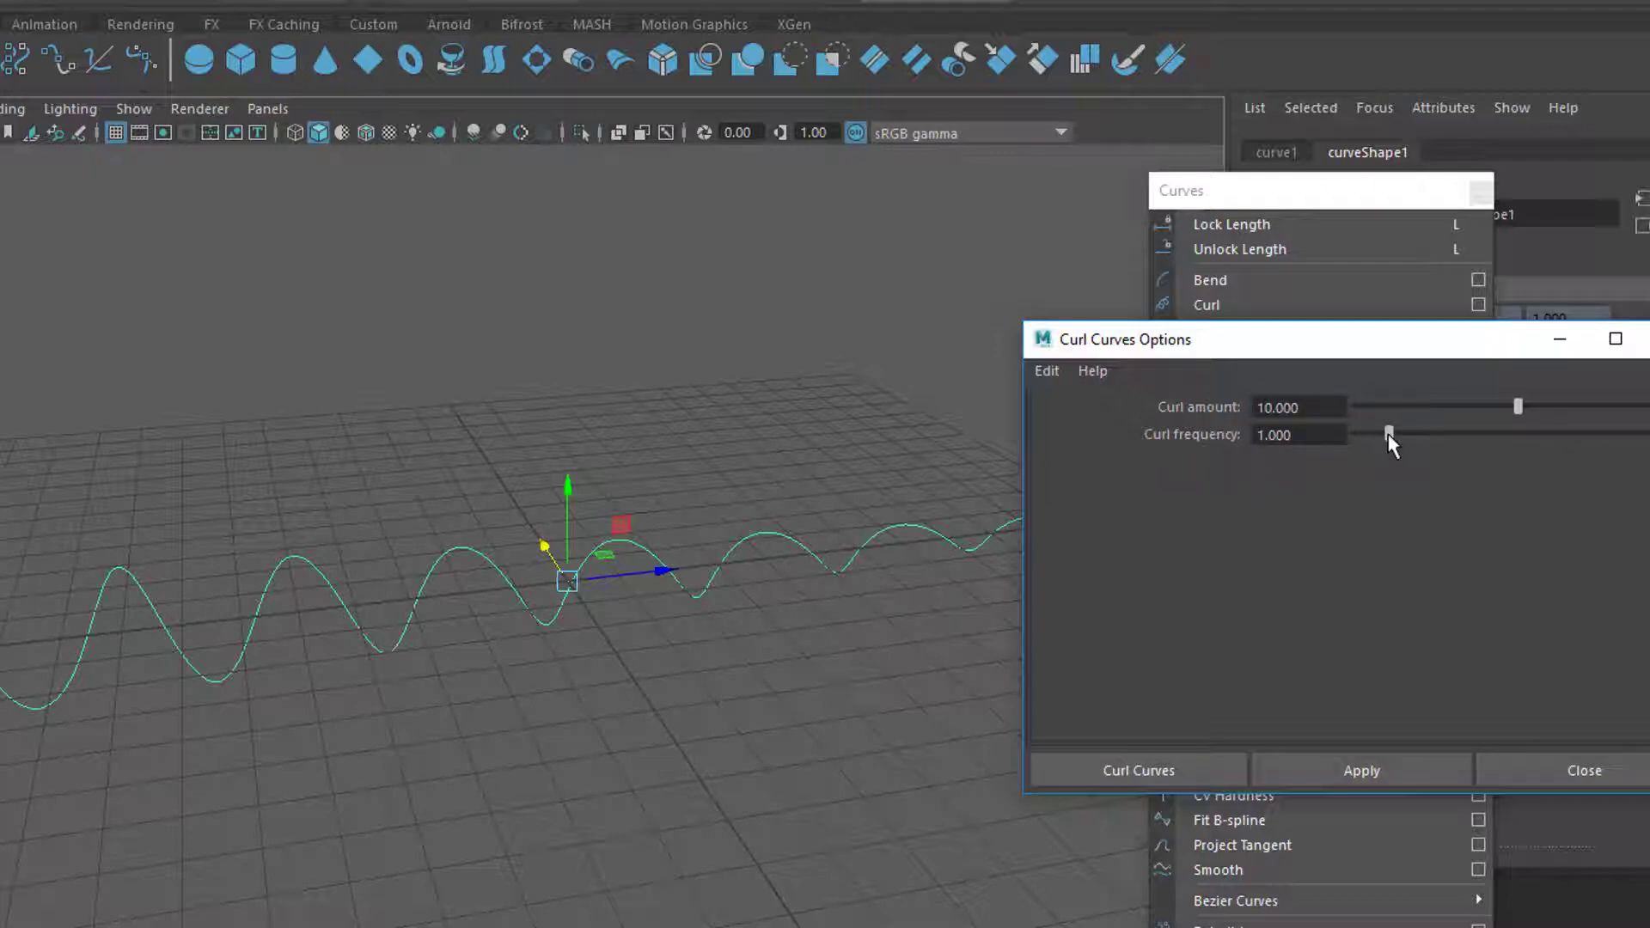
left_click(1398, 773)
right_click_drag(803, 689, 424, 763, "alt")
left_click_drag(423, 763, 636, 774, "alt")
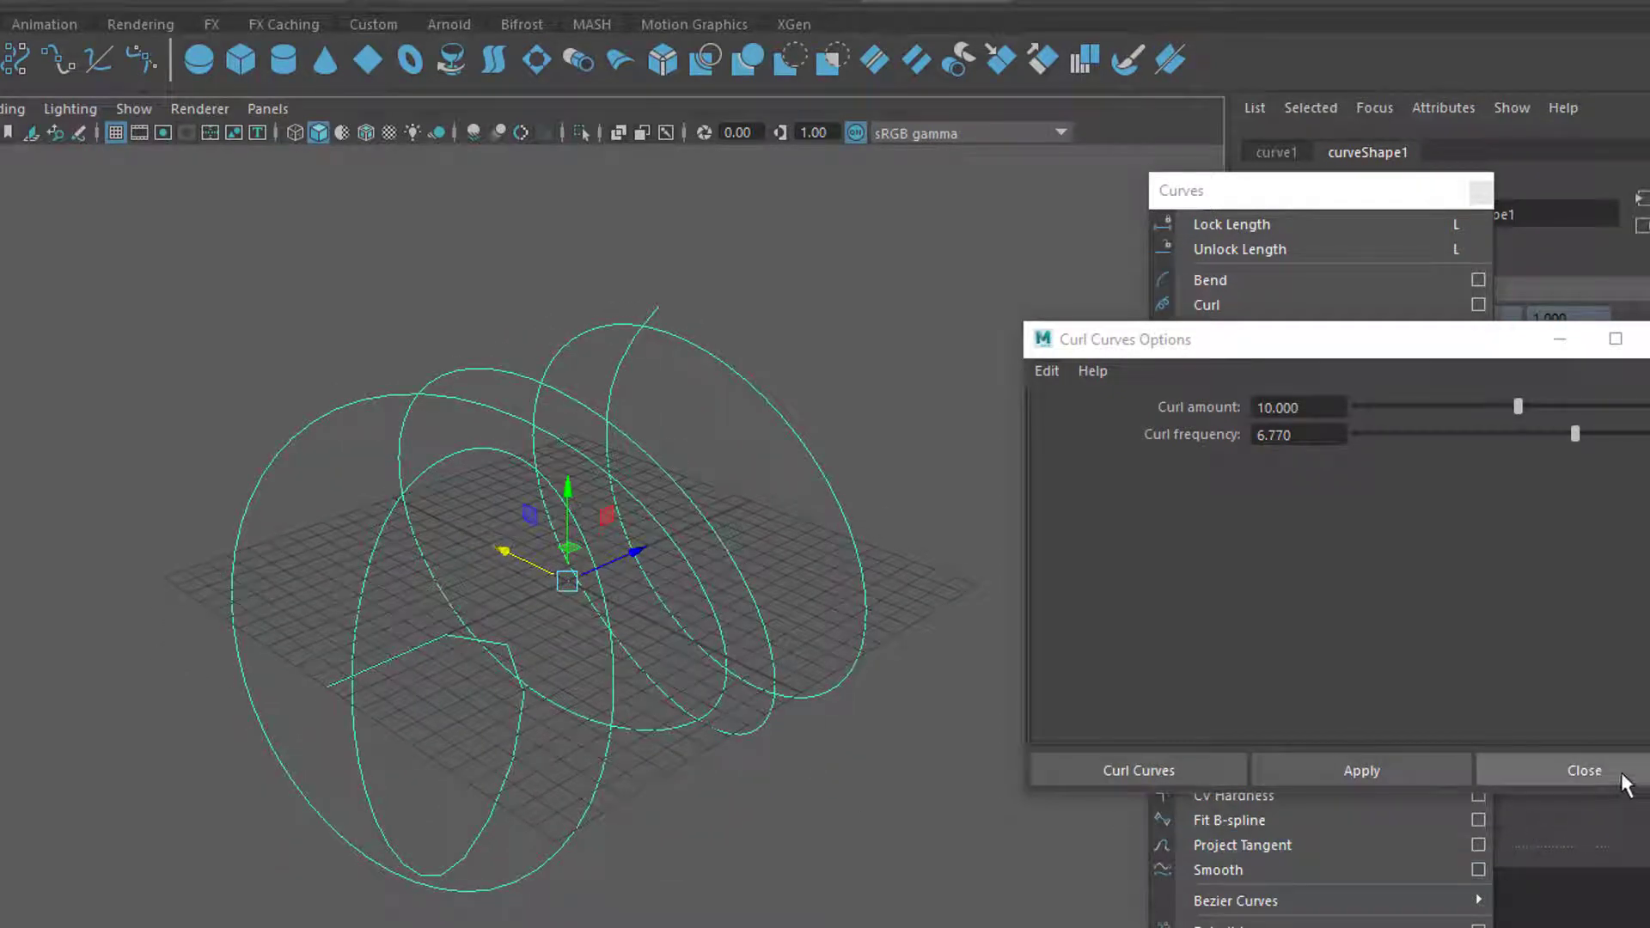
left_click(1047, 371)
left_click(1091, 421)
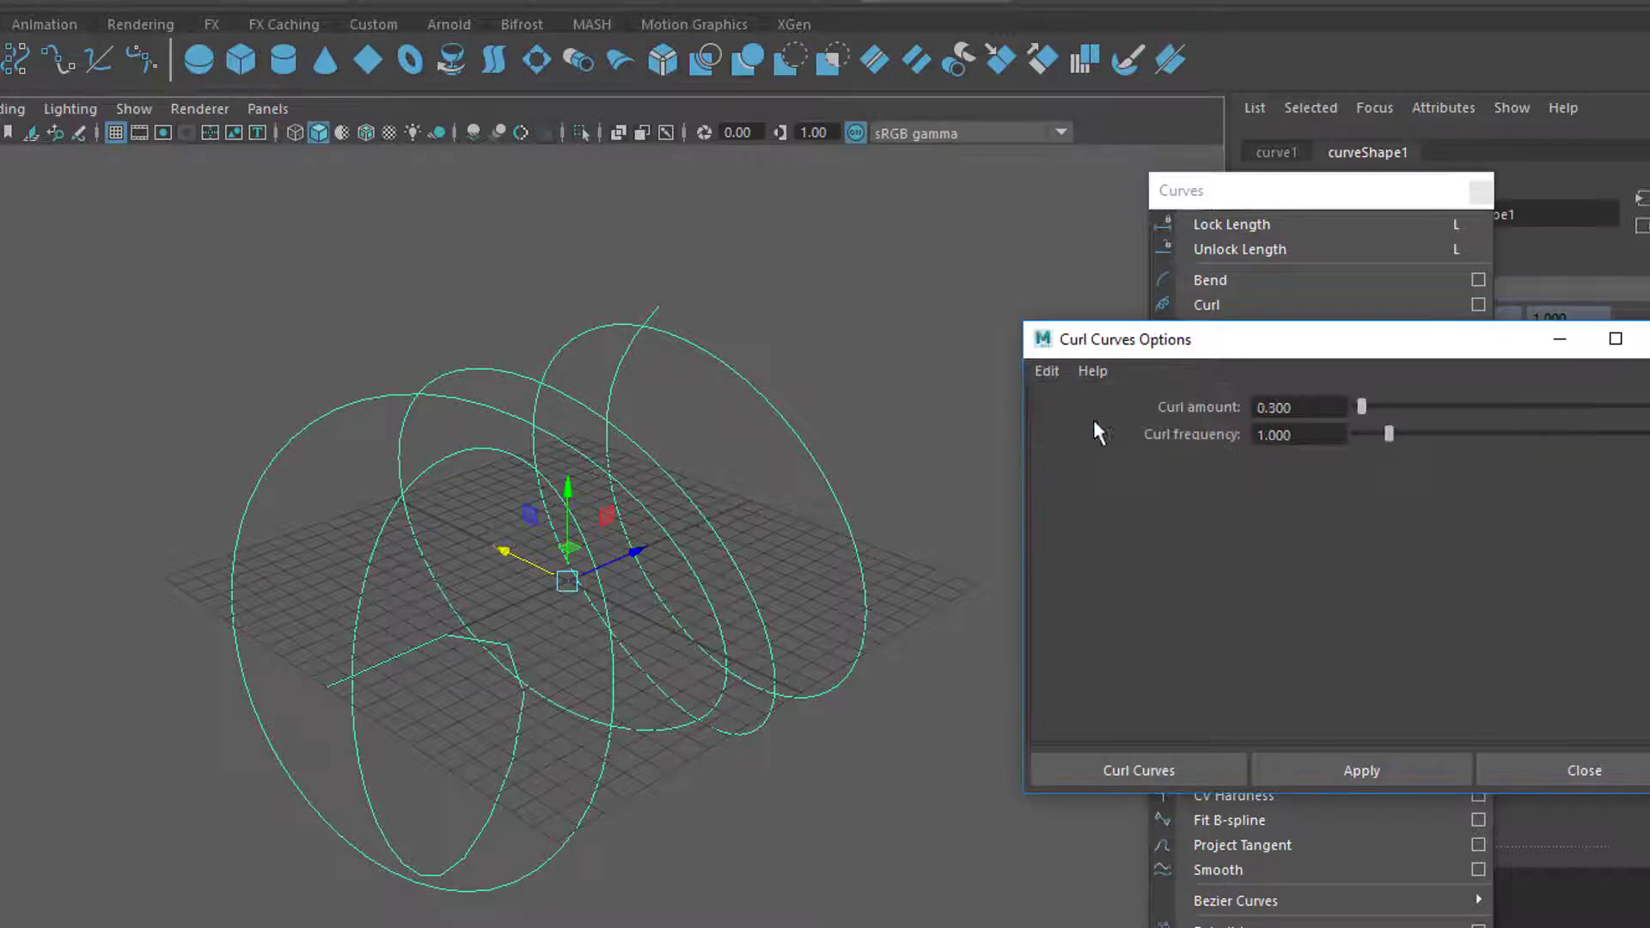
Close the Curl options and apply Smooth about ten times to the looping curve
left_click(1616, 771)
mouse_move(954, 760)
left_mouse_down("alt")
mouse_move(814, 795)
mouse_move(666, 729)
mouse_move(957, 704)
mouse_move(865, 756)
mouse_move(789, 742)
mouse_move(958, 744)
left_mouse_up("alt")
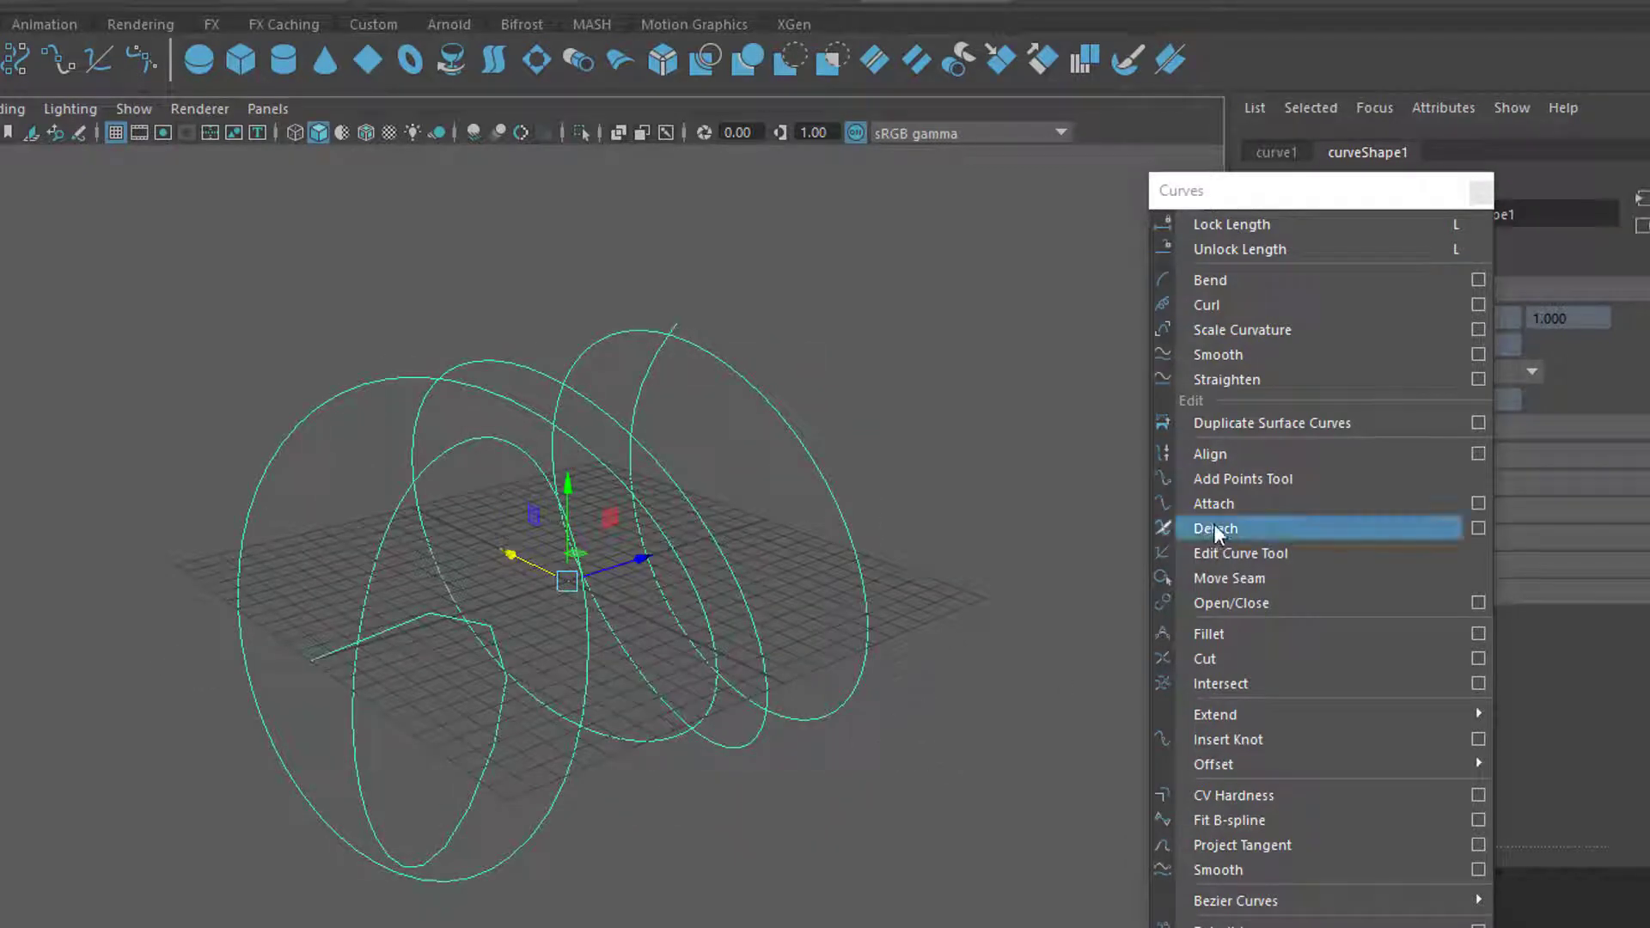
left_click(1224, 352)
left_click(1224, 352)
left_click(1224, 353)
left_click(1225, 352)
left_click(1225, 352)
left_click(1225, 352)
left_click(1225, 352)
left_click(1225, 352)
left_click(1226, 349)
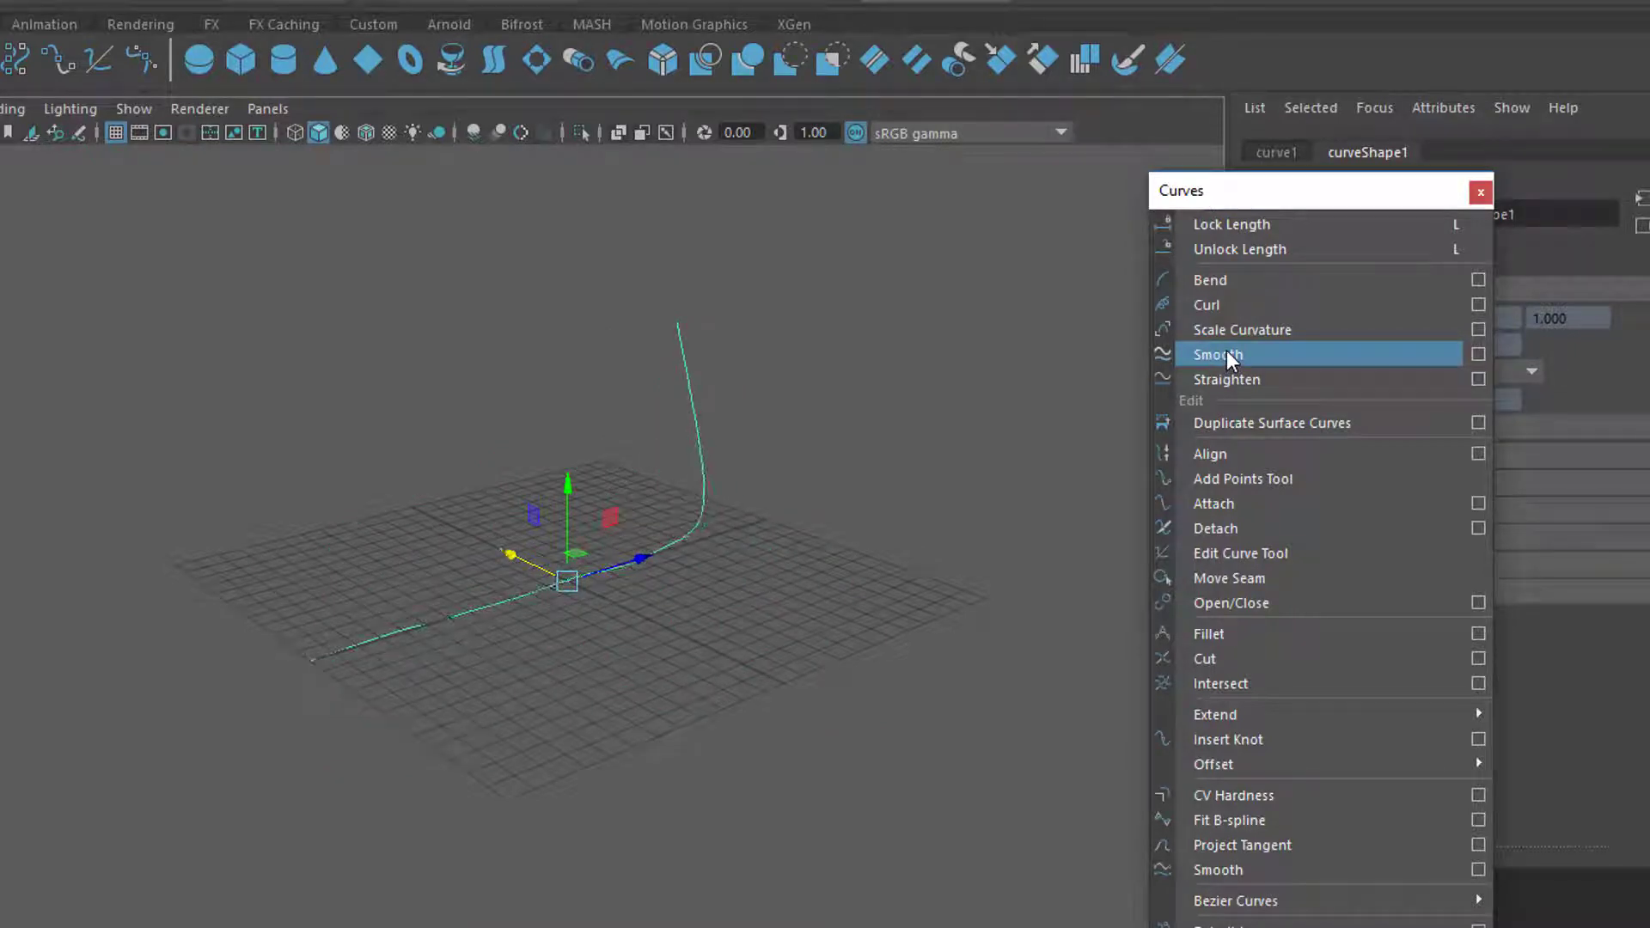
left_click(1225, 352)
Smooth the corner four more times to a single upward bend, then open Smooth options with factor 100
left_click_drag(1023, 482, 650, 719, "alt")
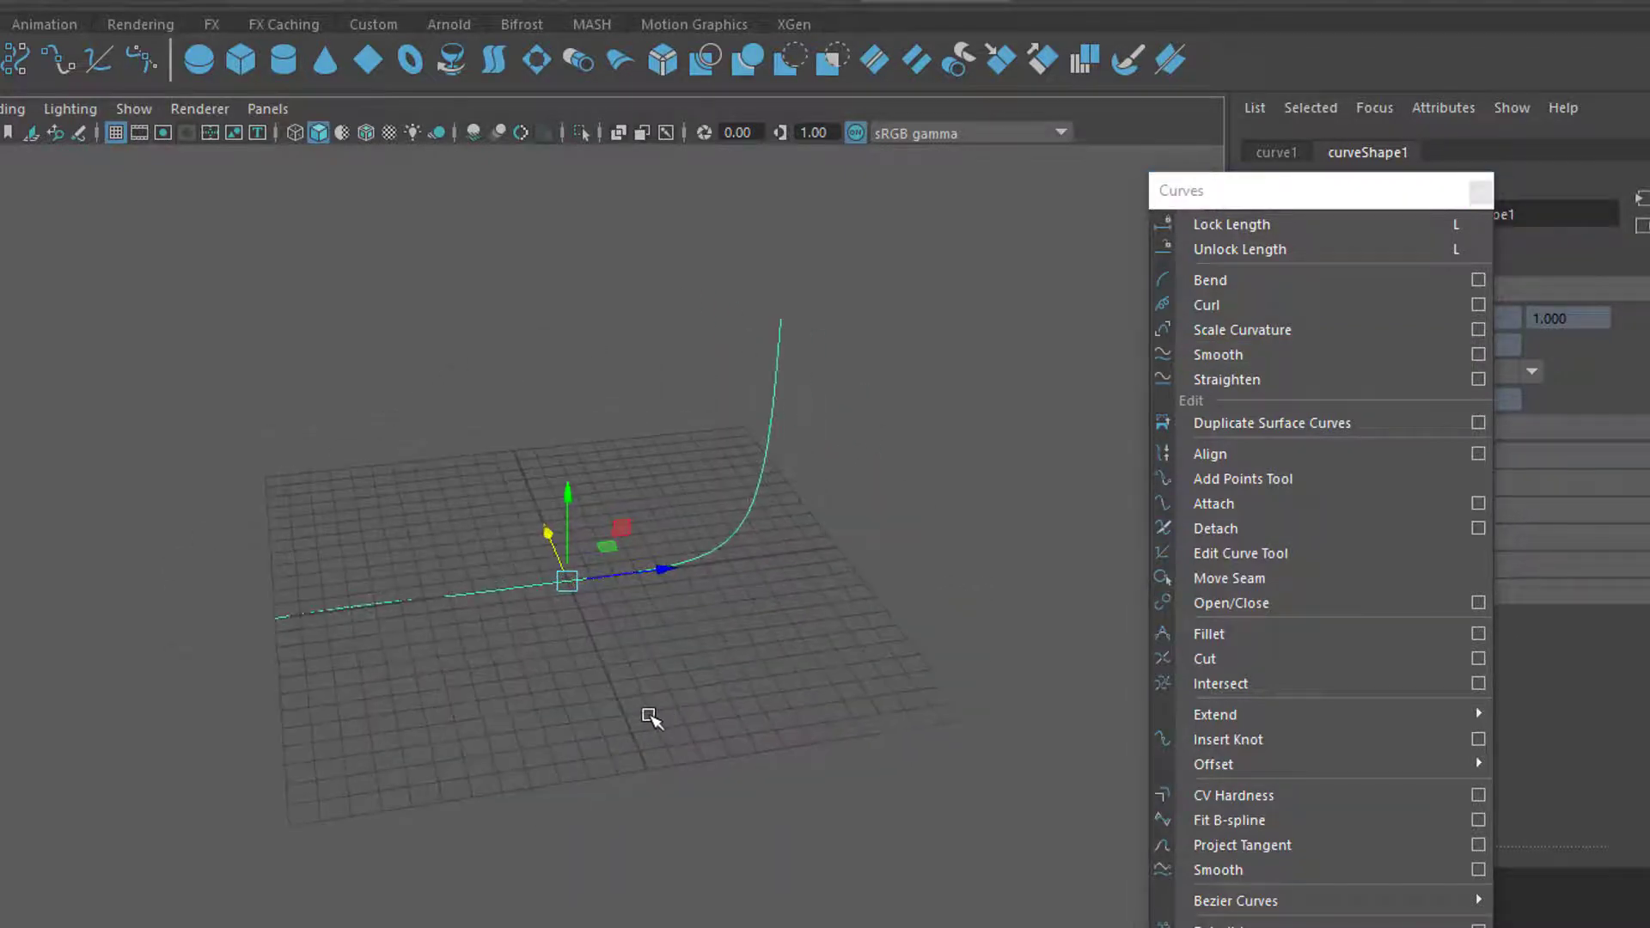
left_click(1245, 361)
left_click(1245, 361)
left_click(1245, 361)
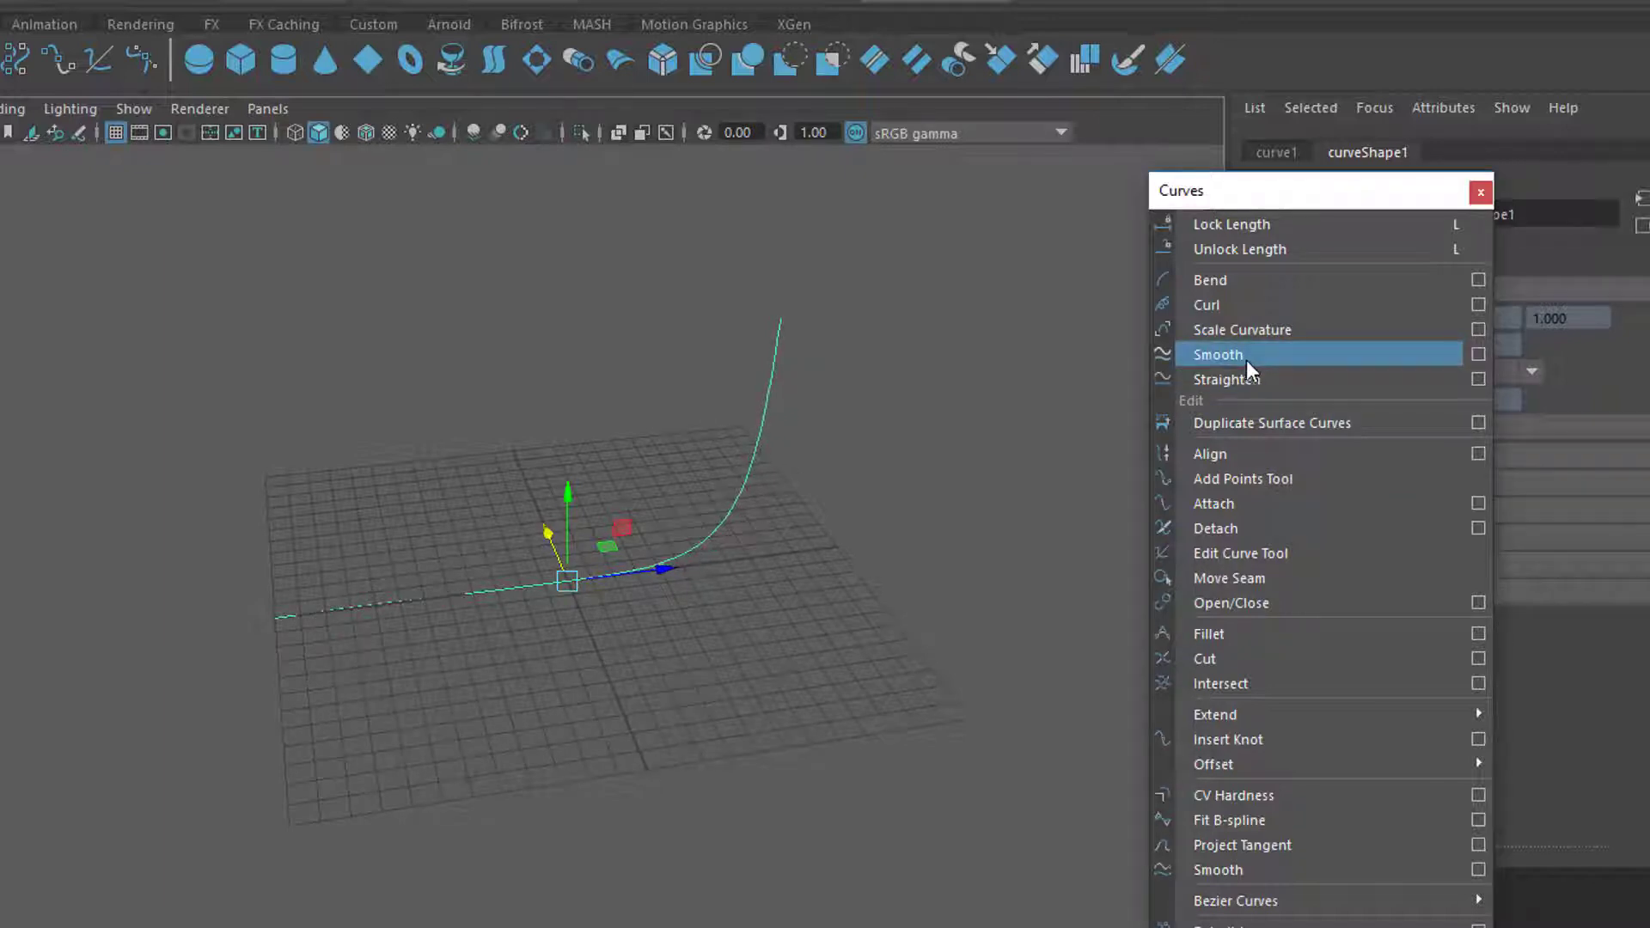
left_click(1246, 359)
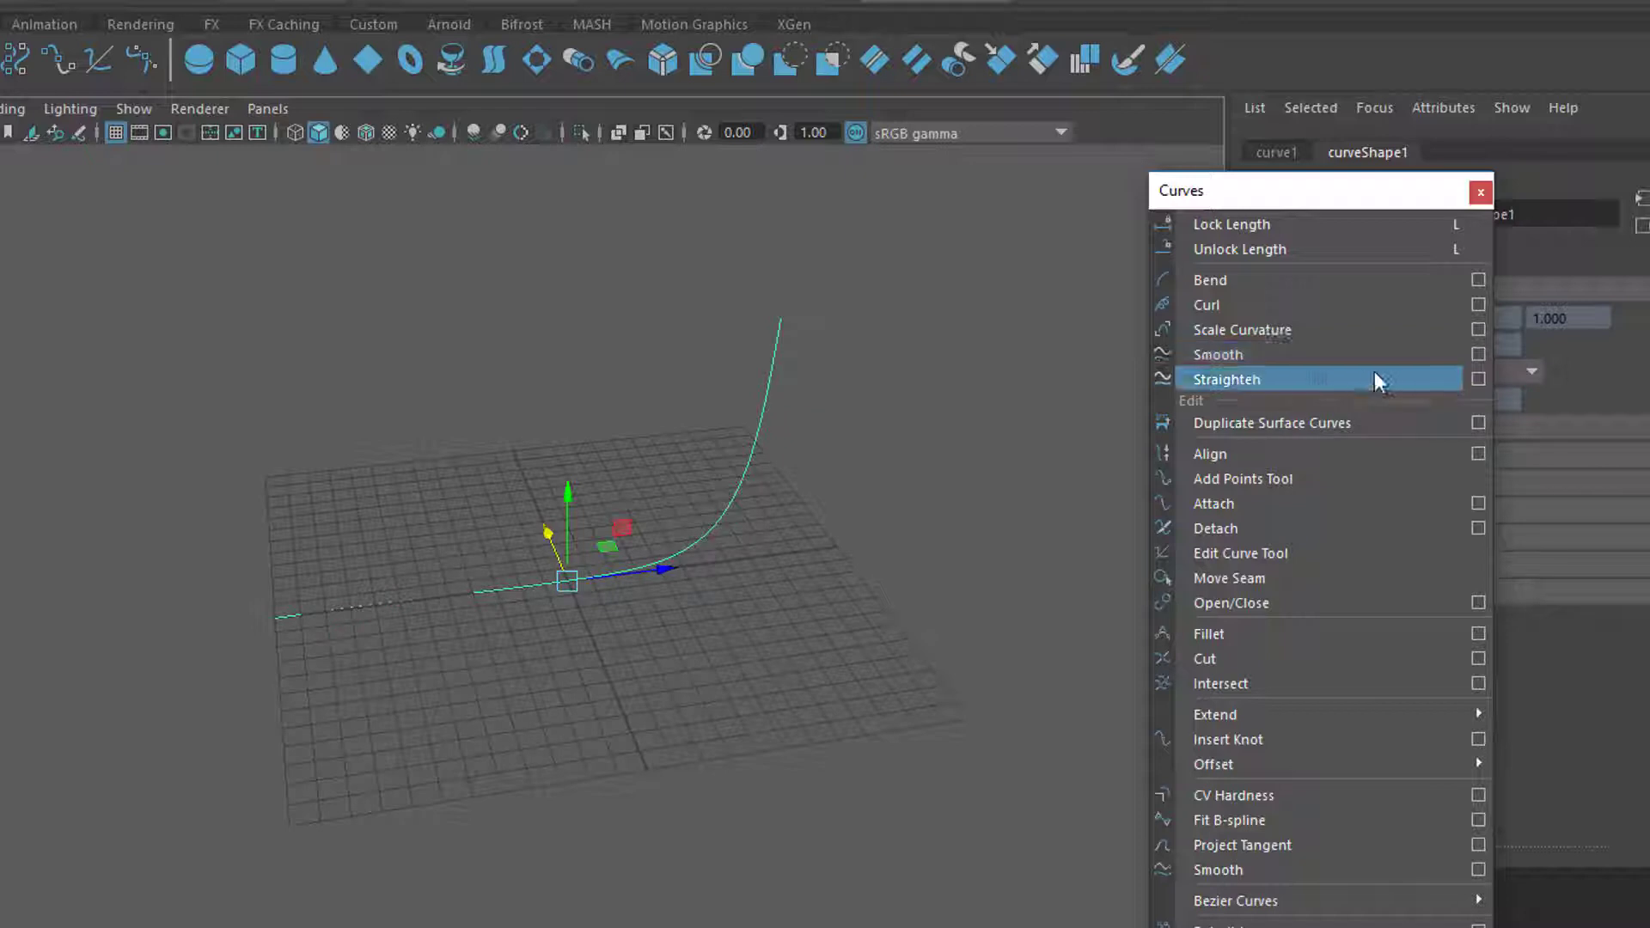
left_click(1479, 355)
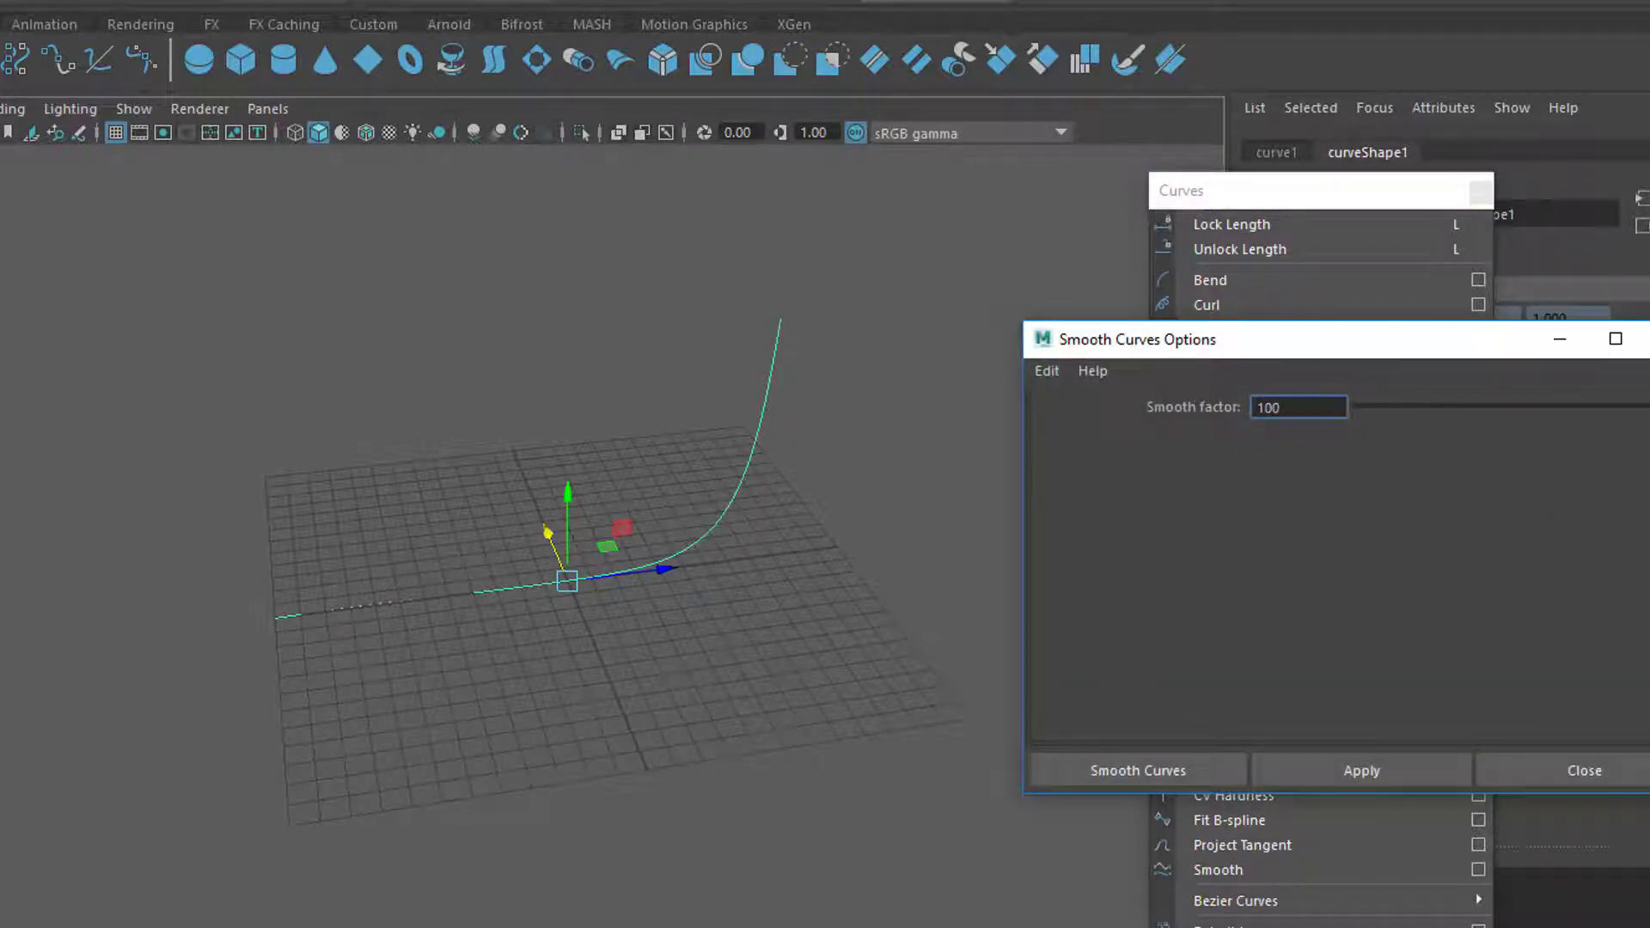
Apply smoothing with factor 100 eight times until curve1 is a straight line
left_click(1393, 775)
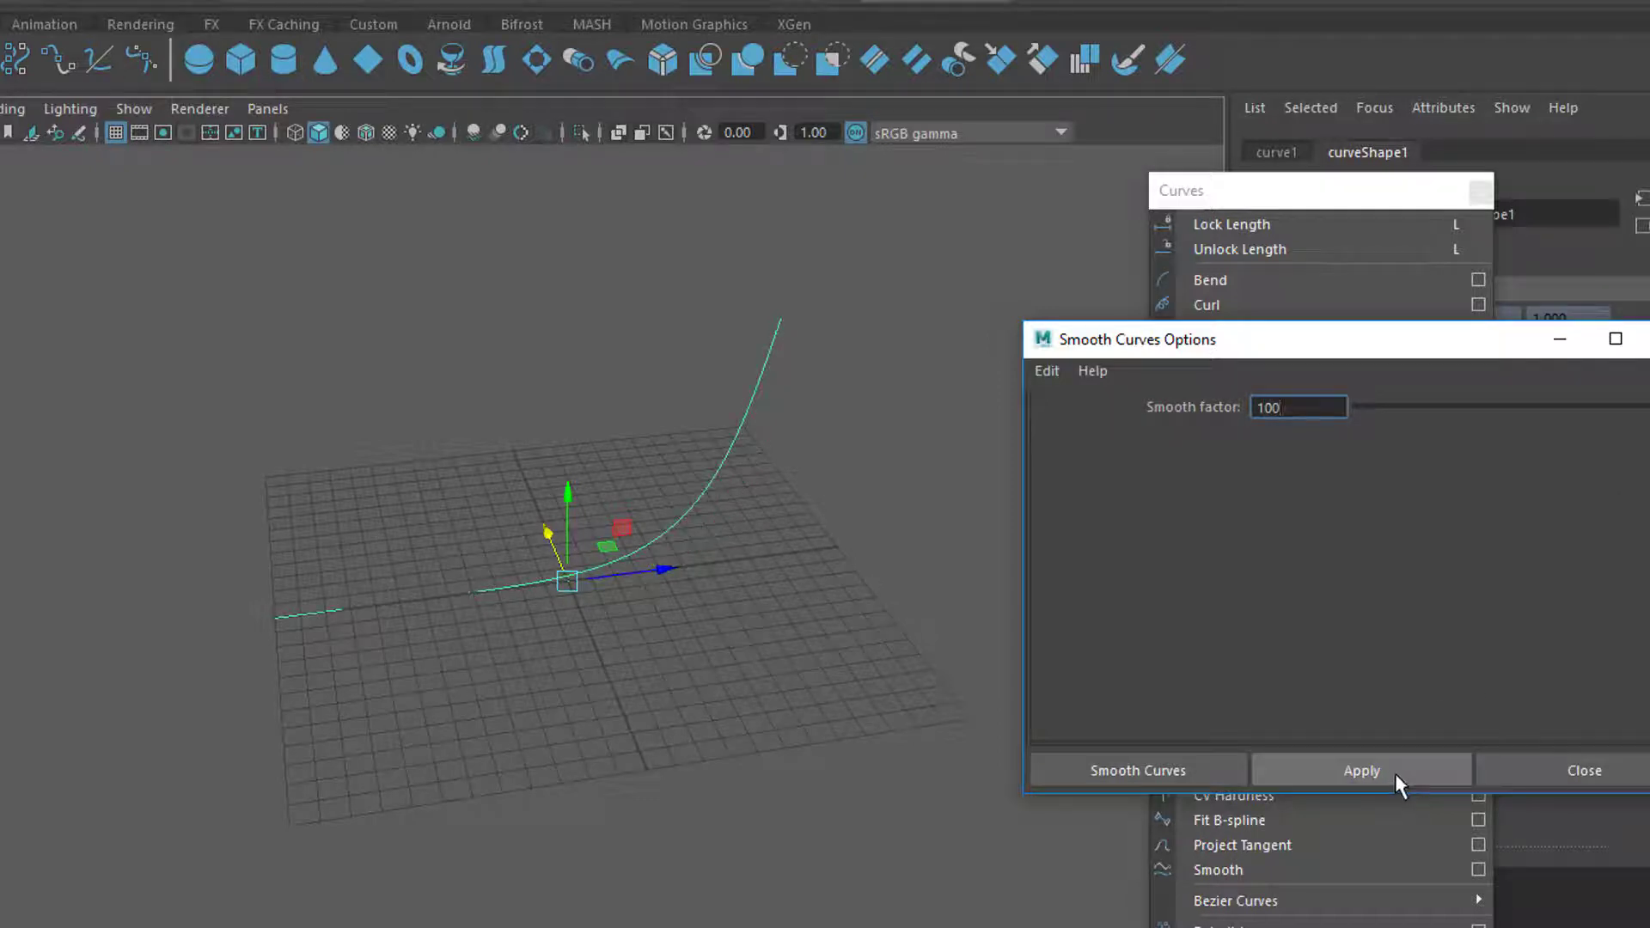
left_click(1401, 767)
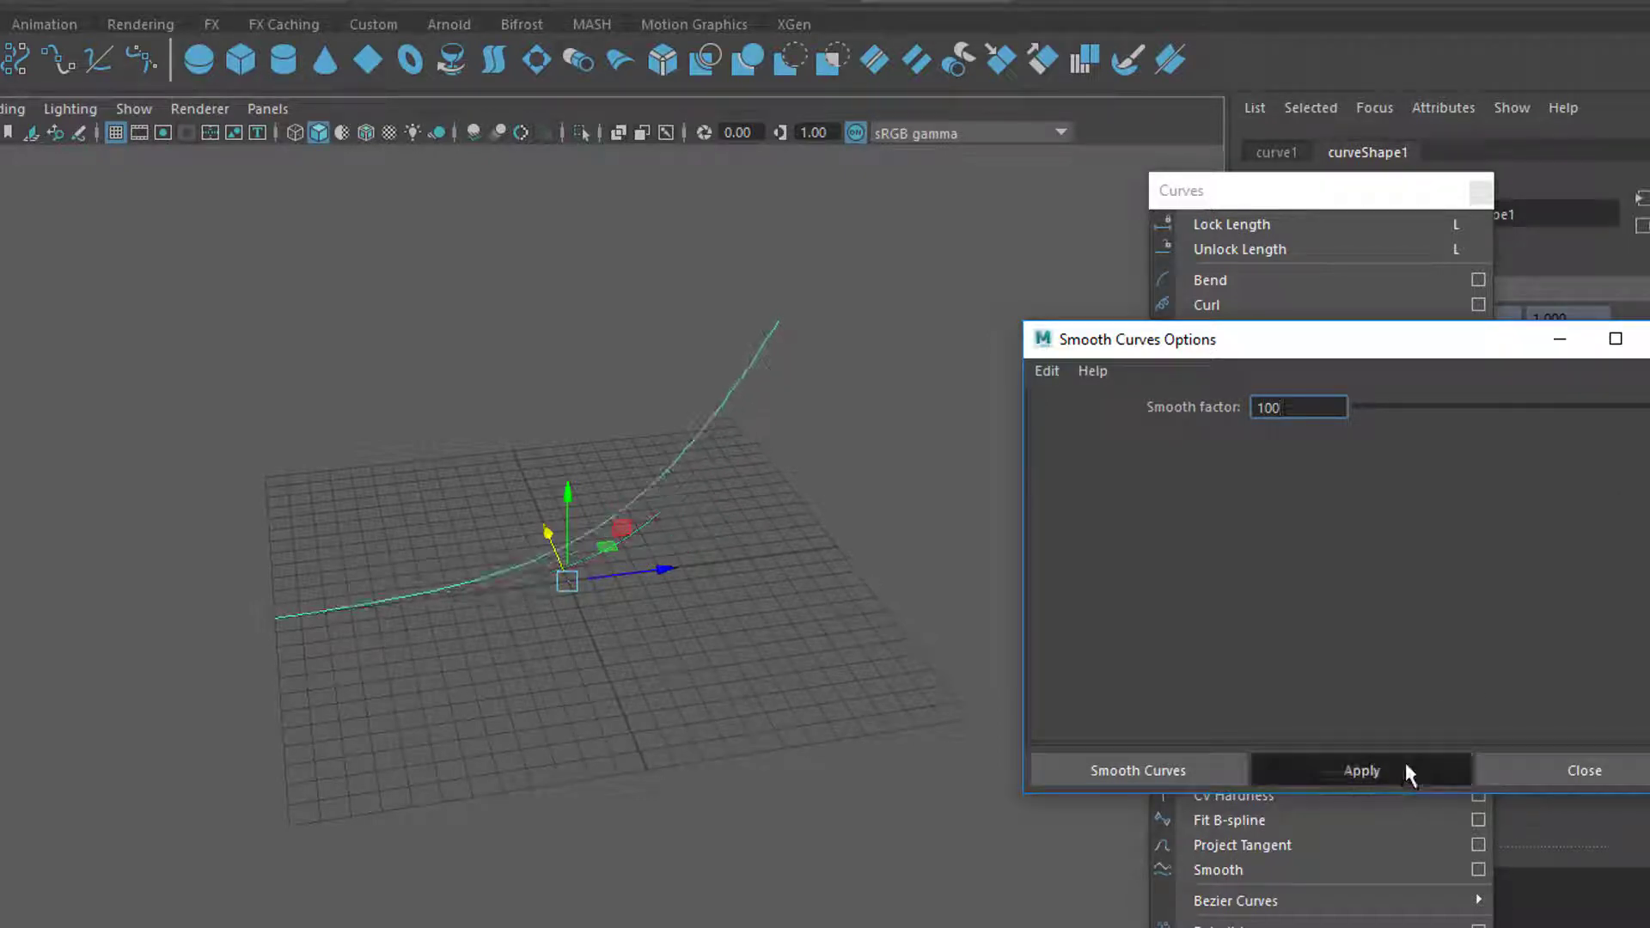
left_click(1405, 763)
left_click(1405, 763)
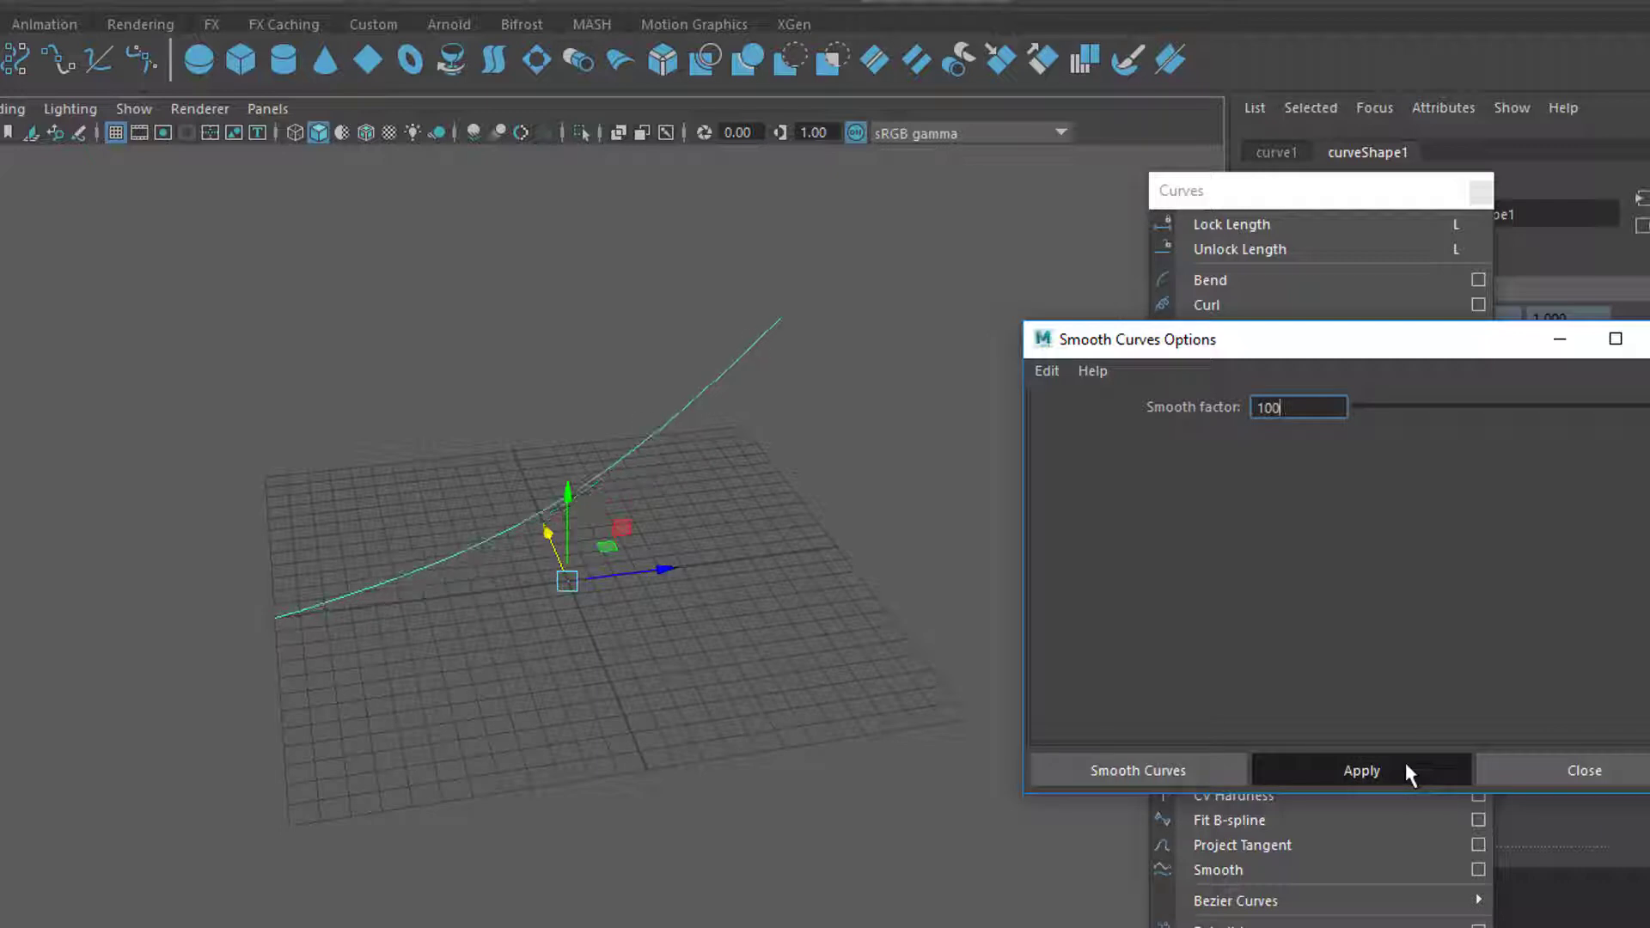
left_click(1406, 763)
left_click(1405, 763)
left_click(1405, 761)
left_click(1405, 761)
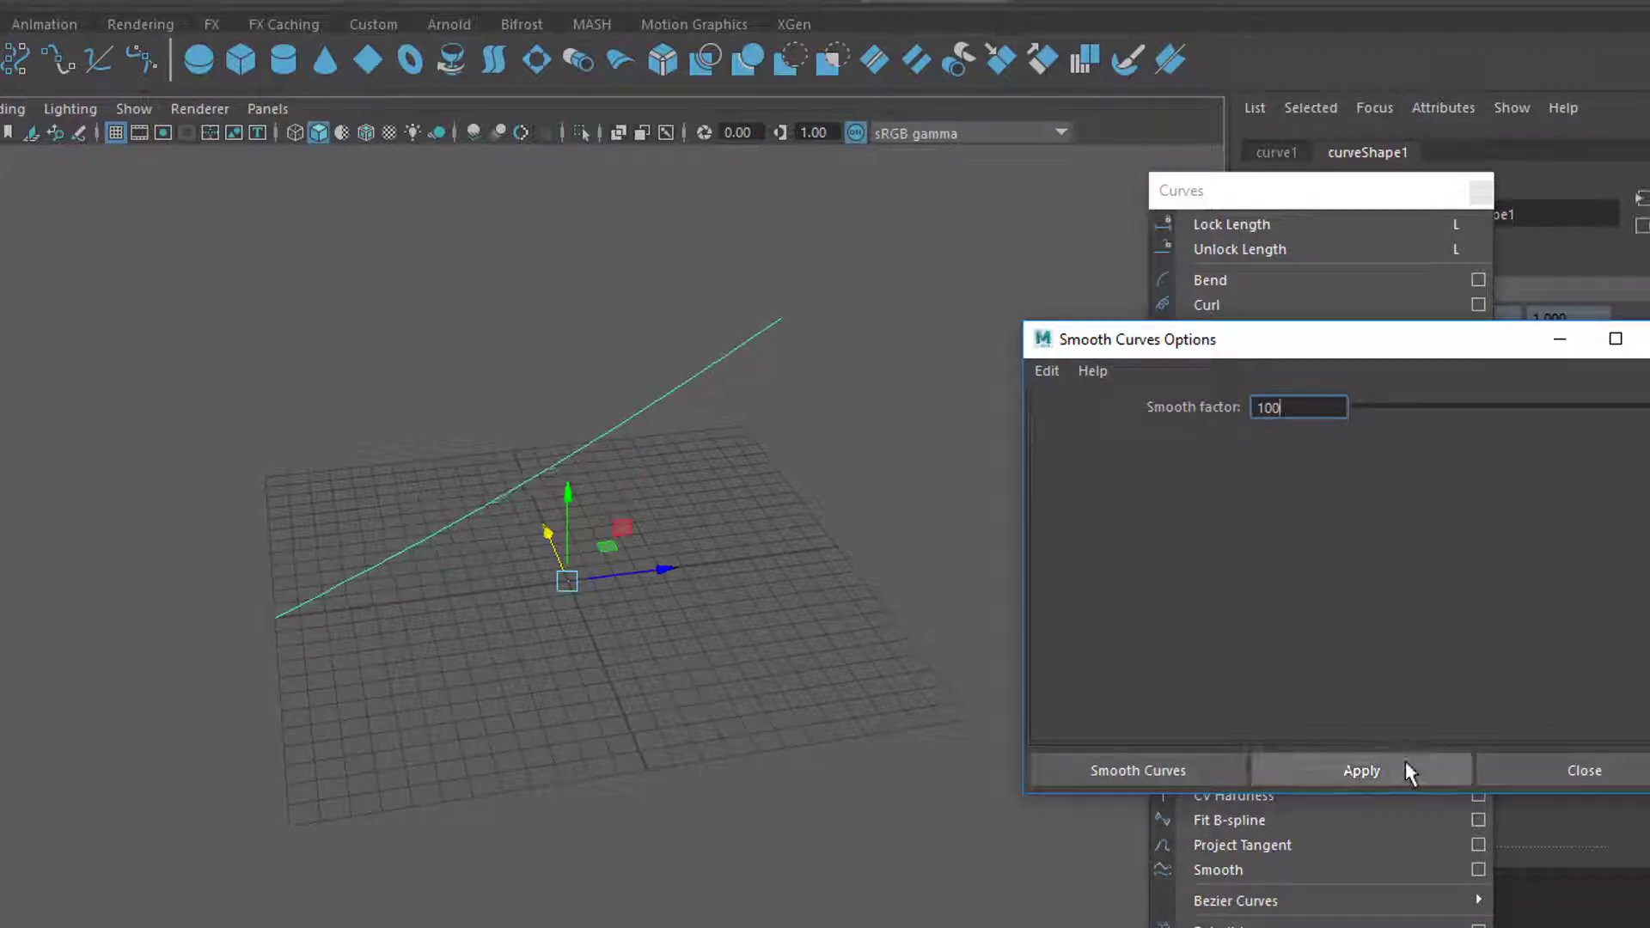
Reset the Smooth Curves settings to defaults and close the options
left_click(1046, 370)
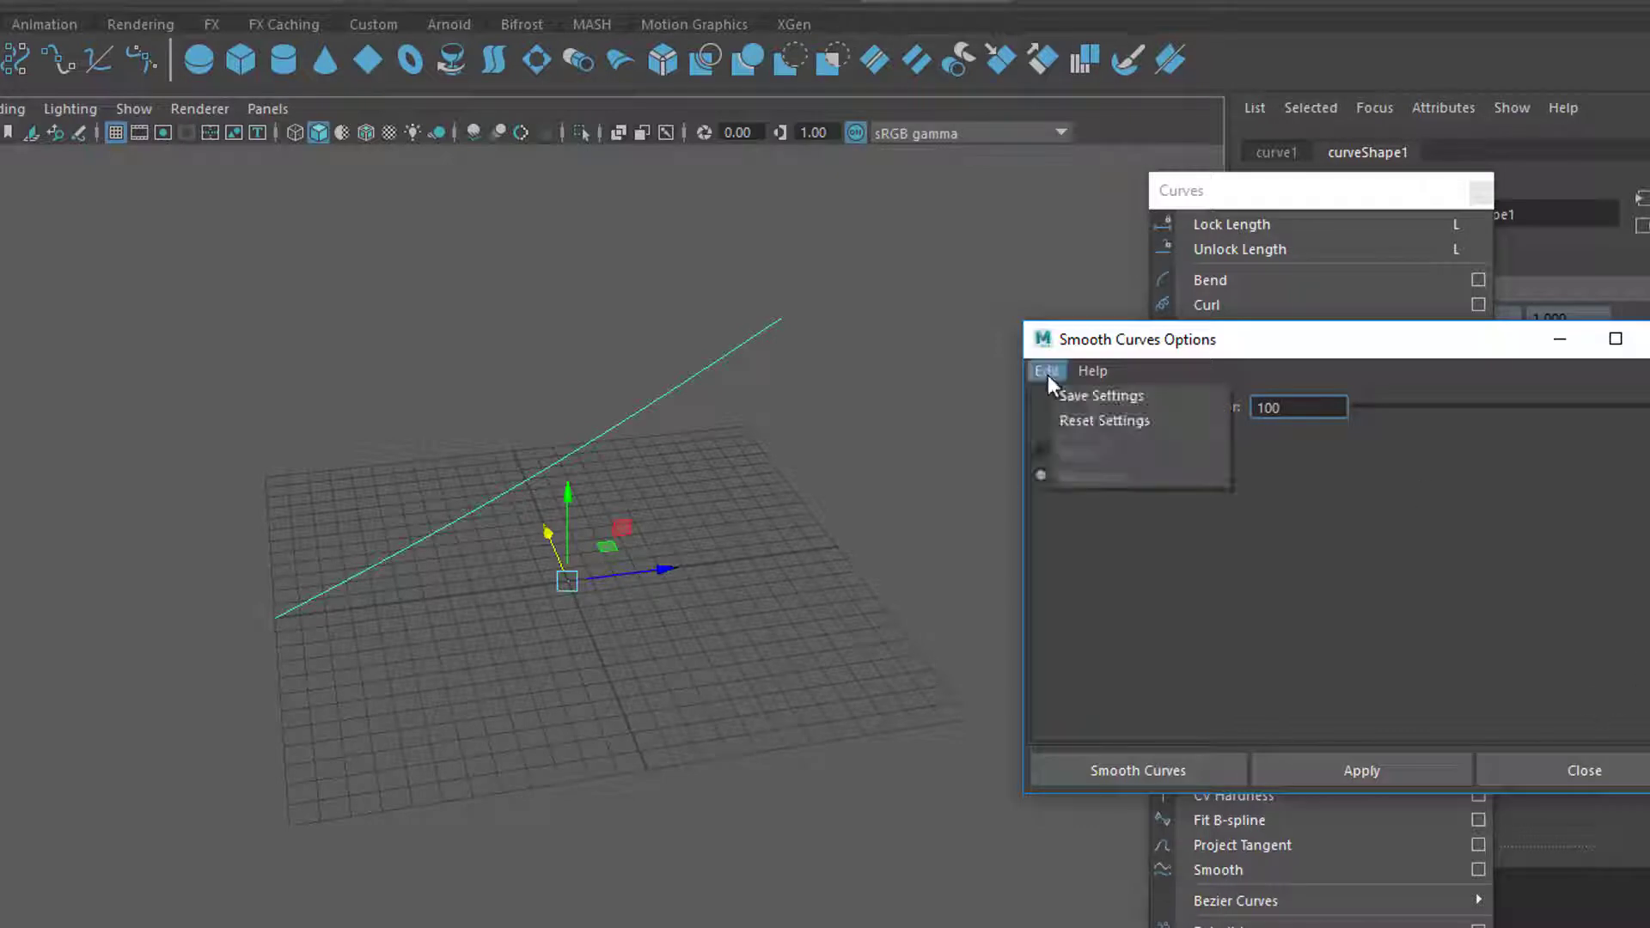
left_click(1070, 419)
left_click(1581, 770)
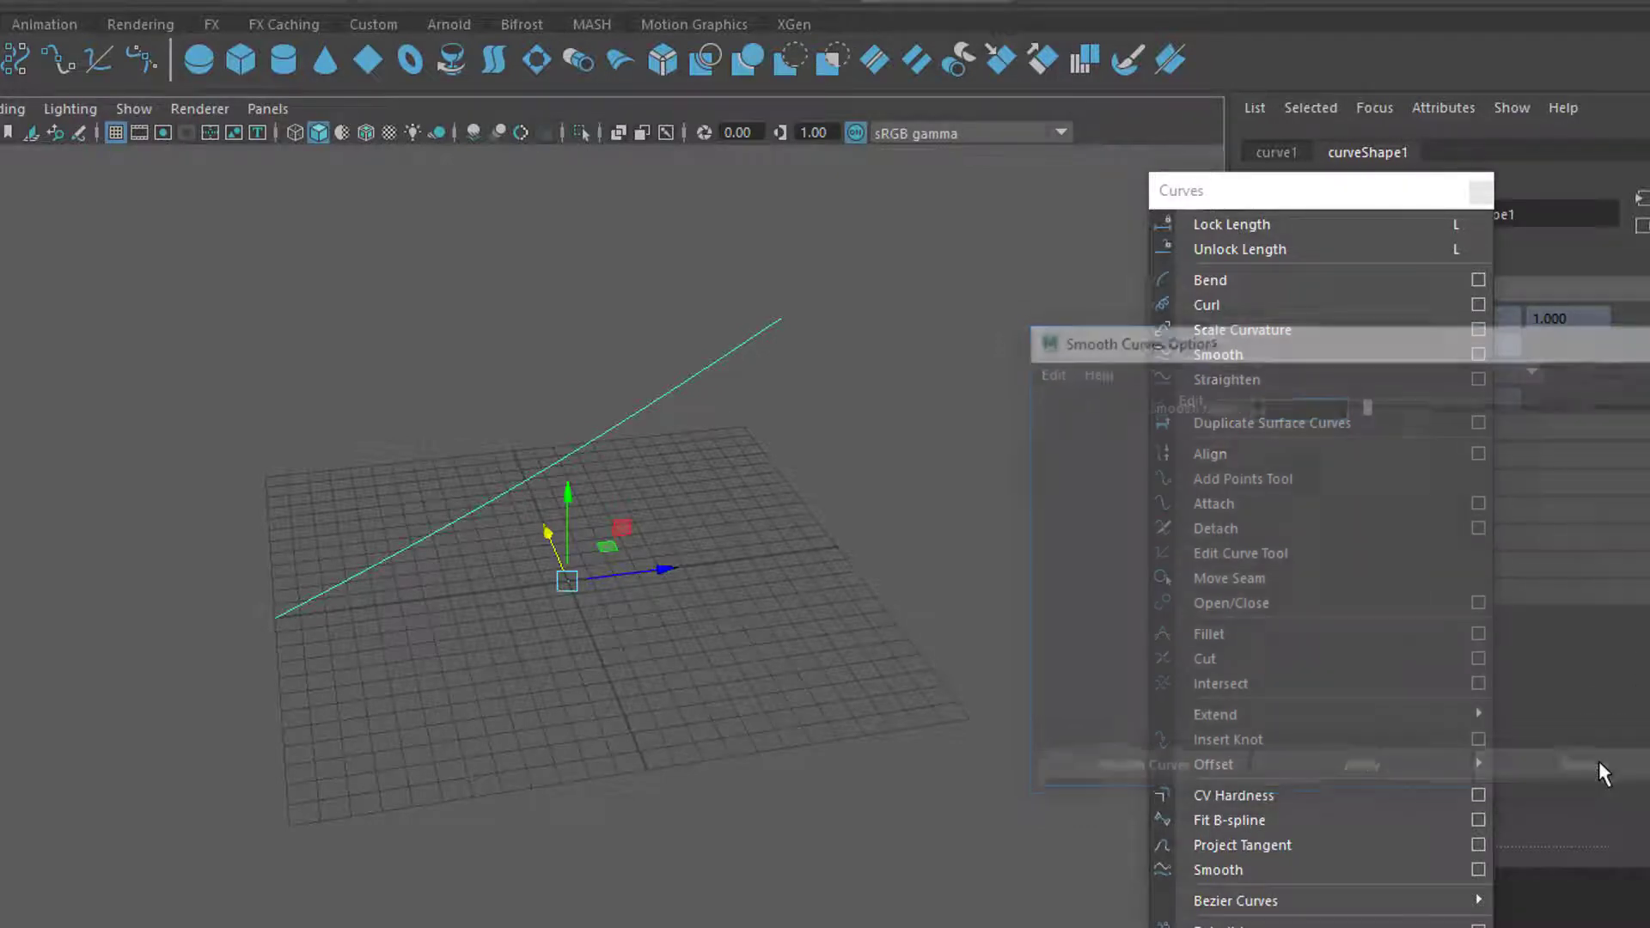
Alternately curl and straighten curve1, ending with a straight line framed in view
left_click(1225, 308)
left_click(1270, 385)
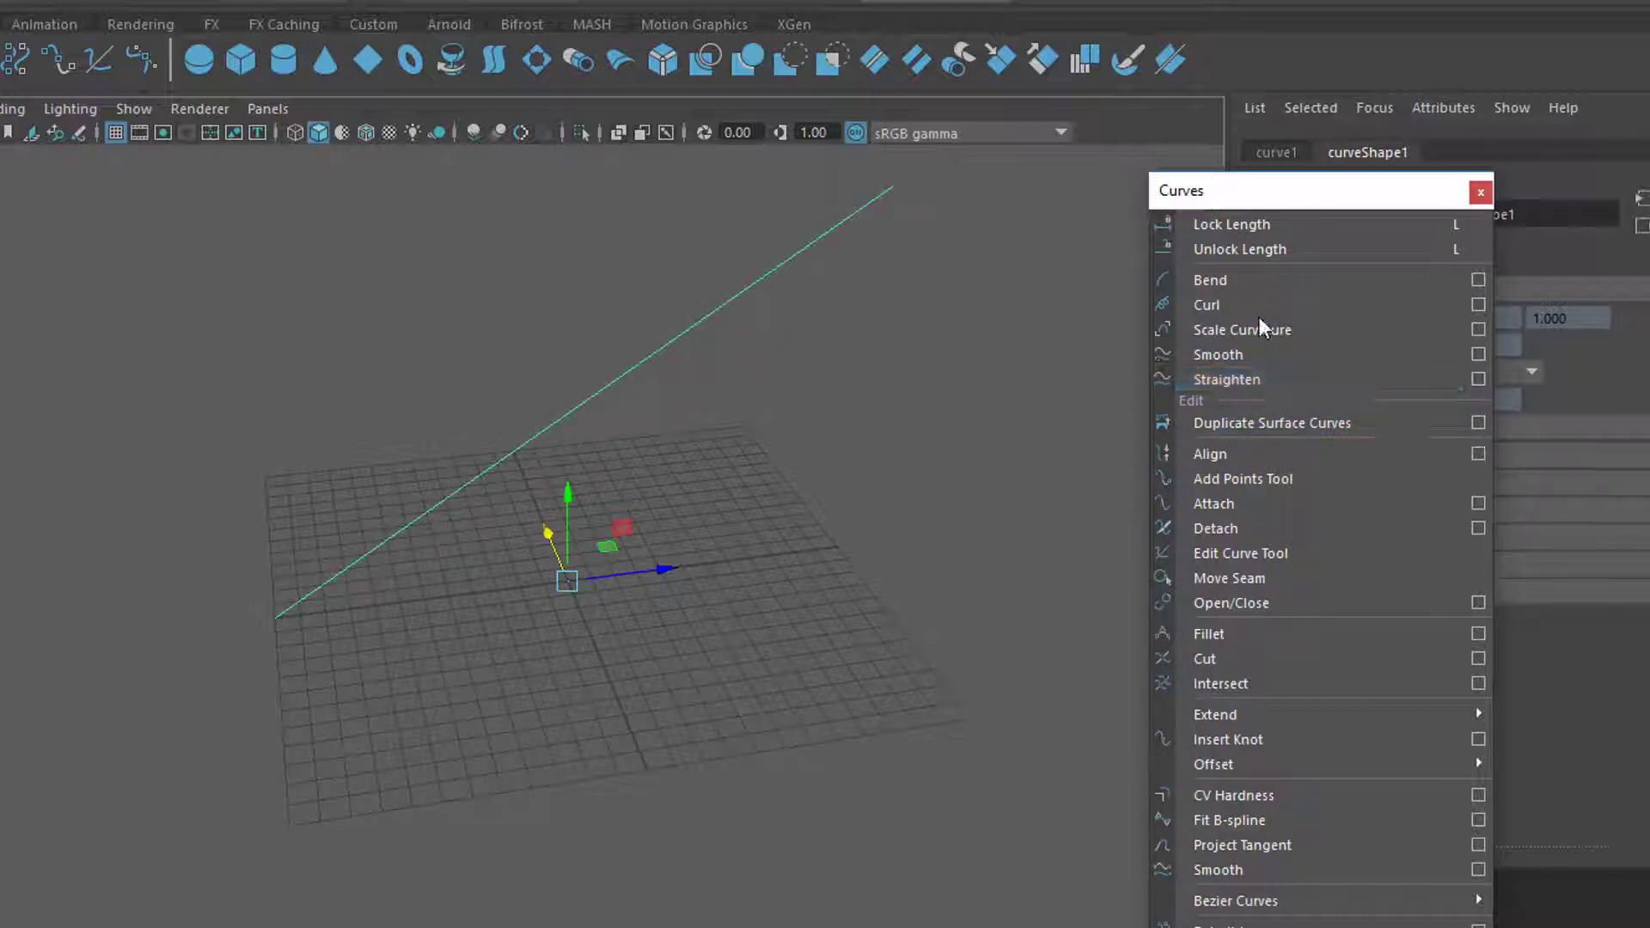
left_click(1221, 302)
left_click(1220, 303)
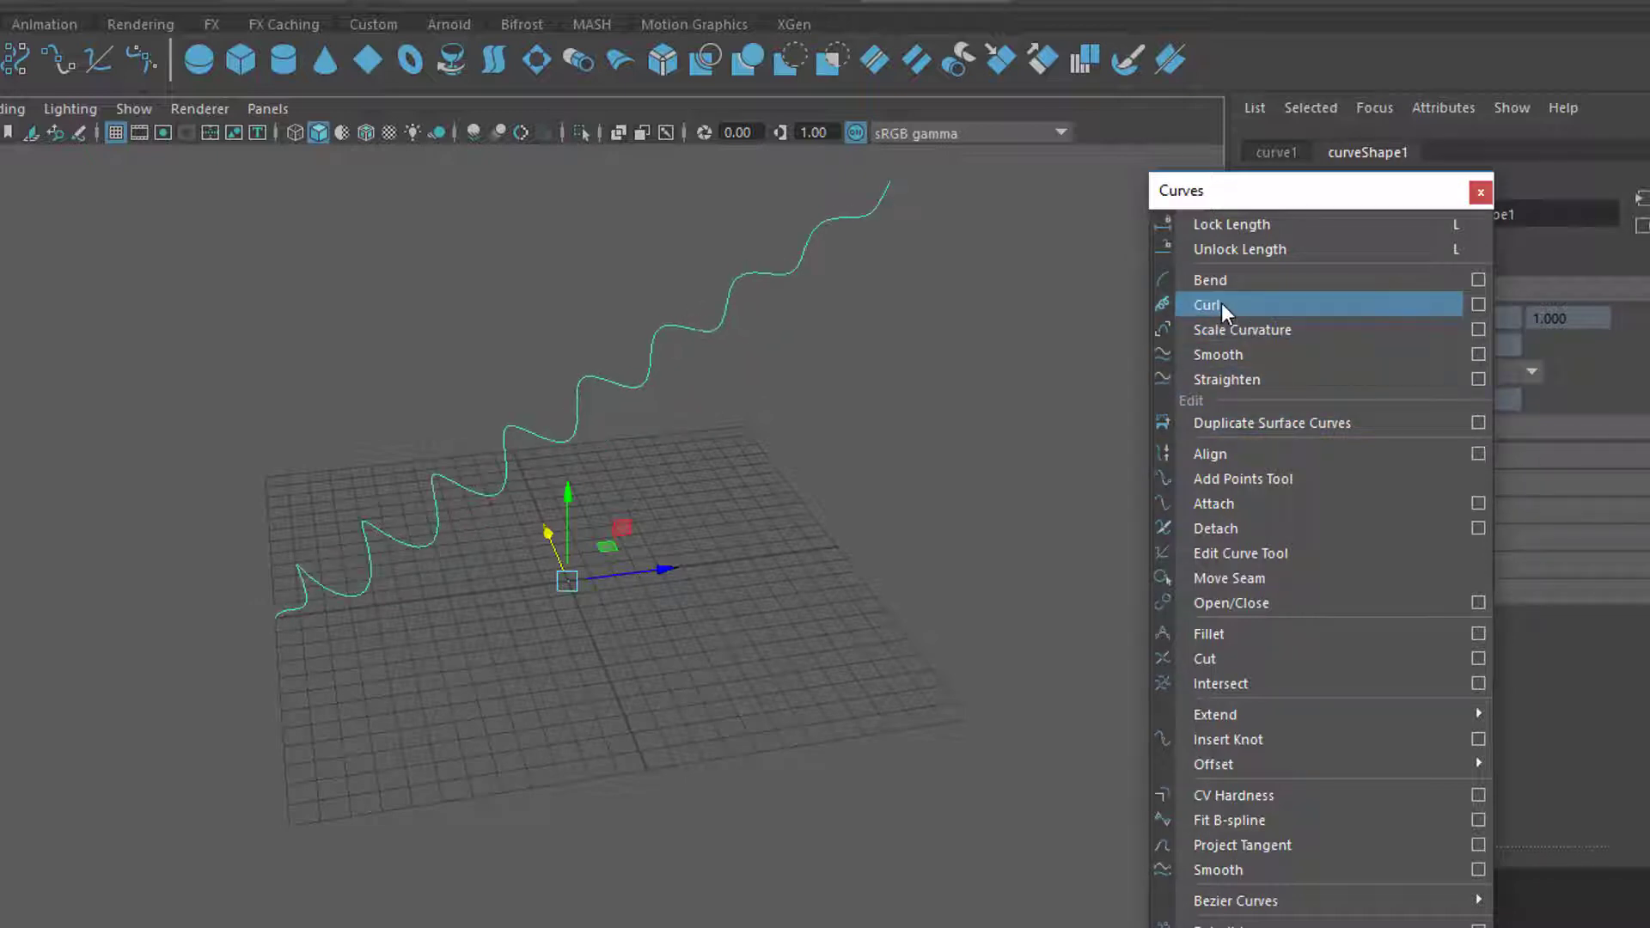
left_click(1267, 385)
right_click_drag(1042, 442, 155, 763, "alt")
left_click_drag(632, 576, 679, 608, "alt")
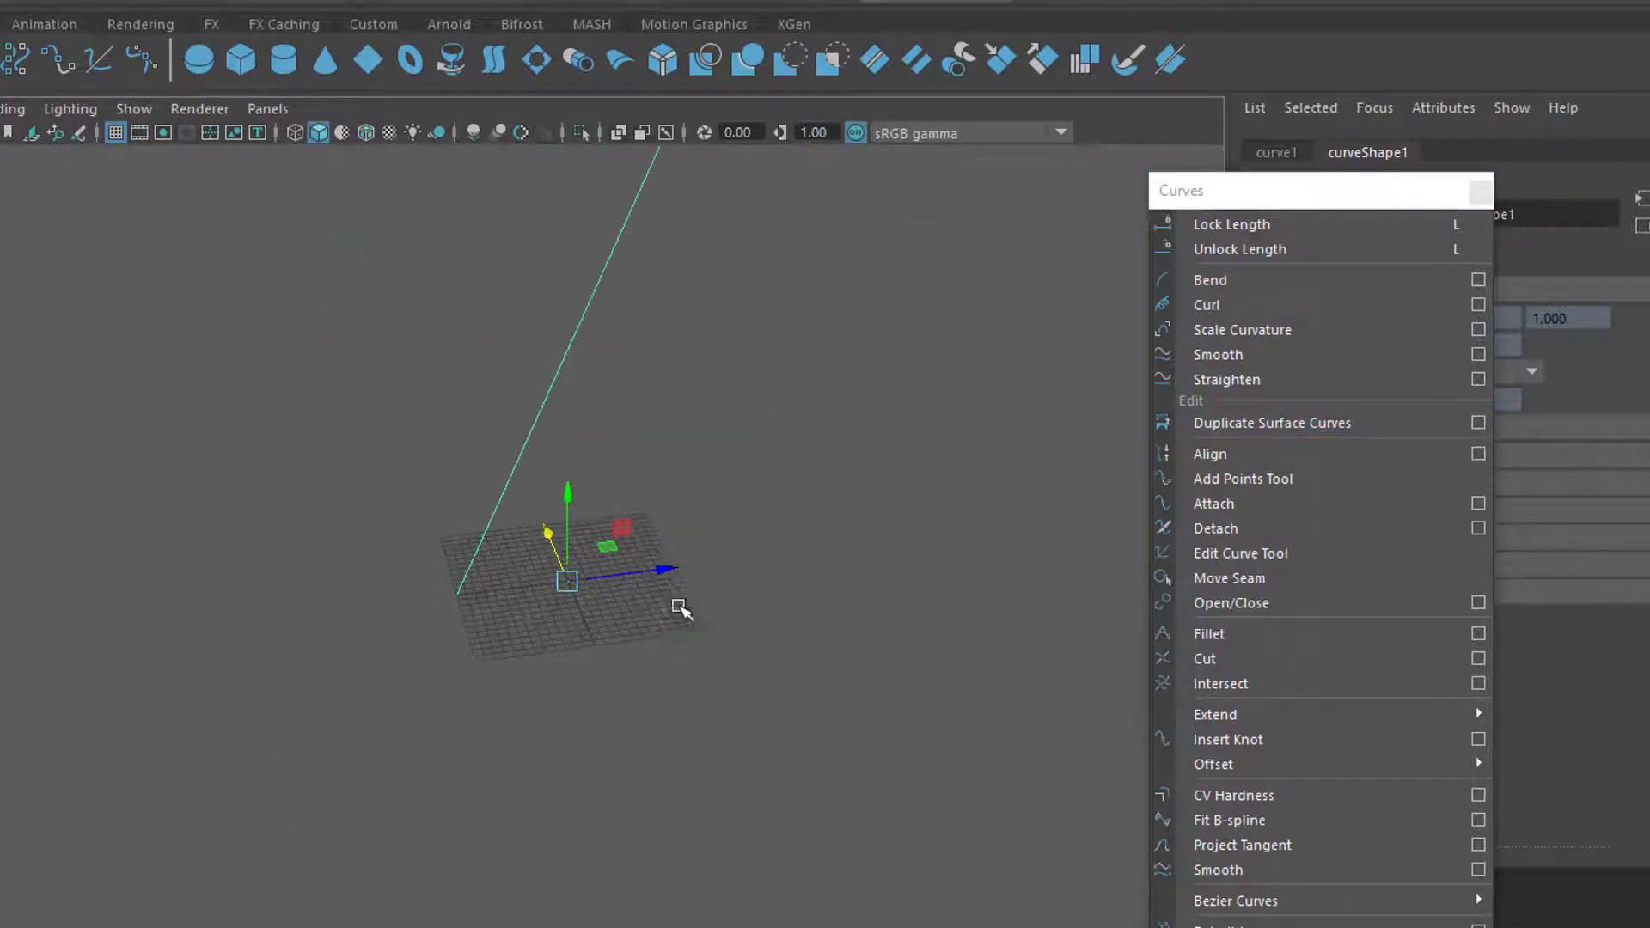
middle_click_drag(679, 522, 692, 687, "alt")
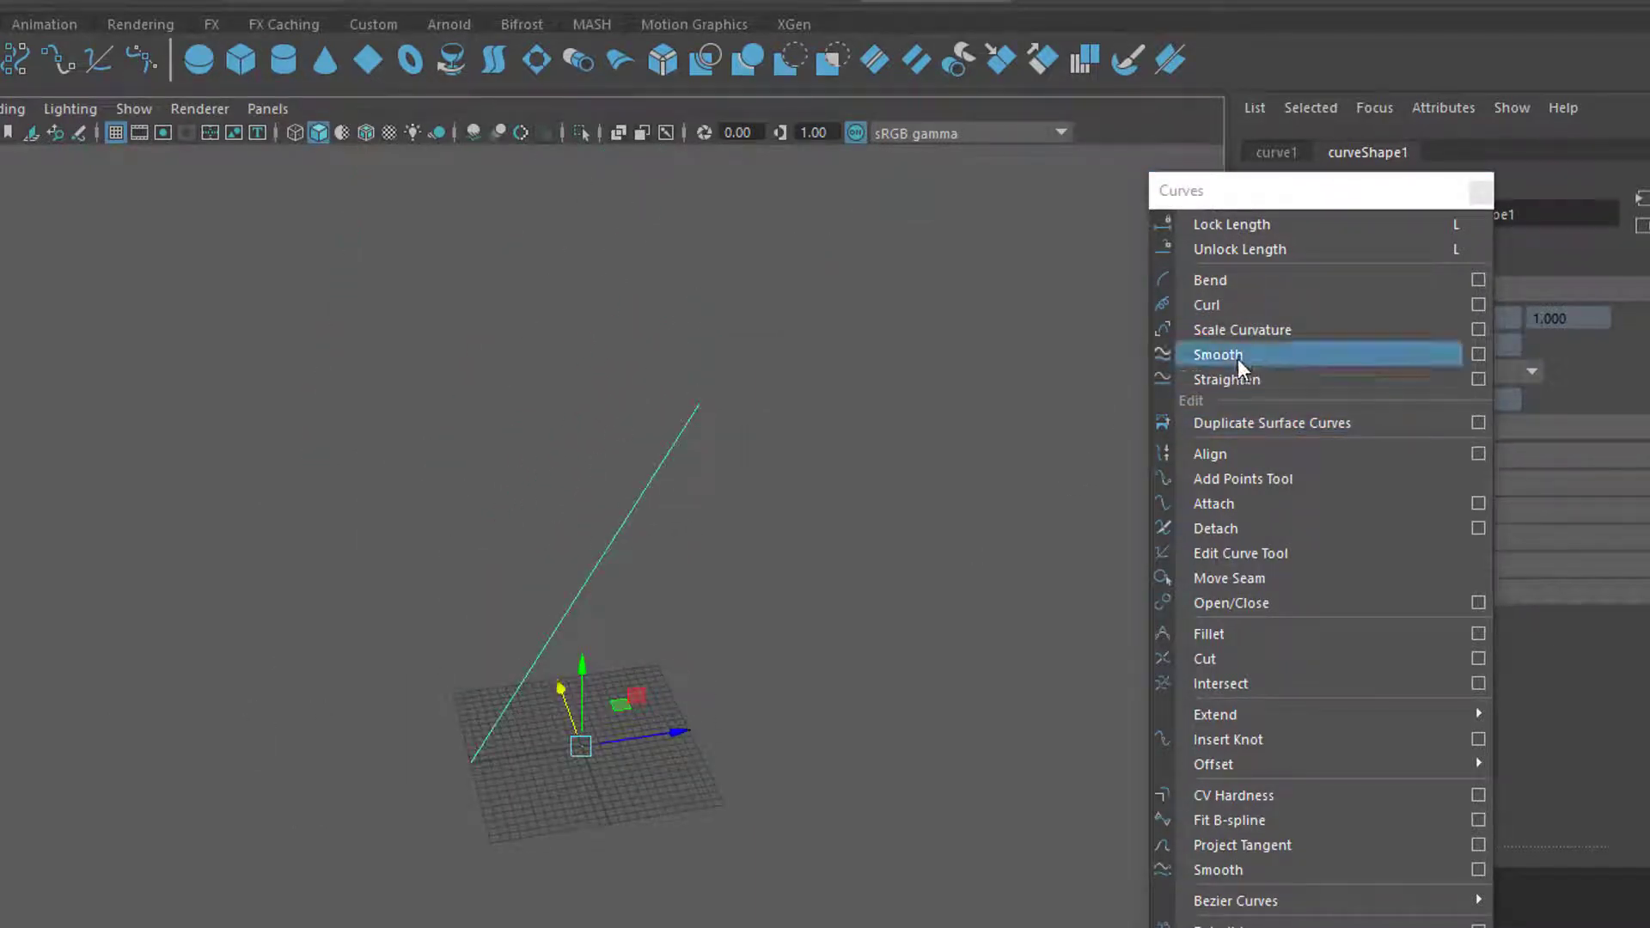
Curl the line into a spiral coil, then smooth it twice
left_click(1220, 309)
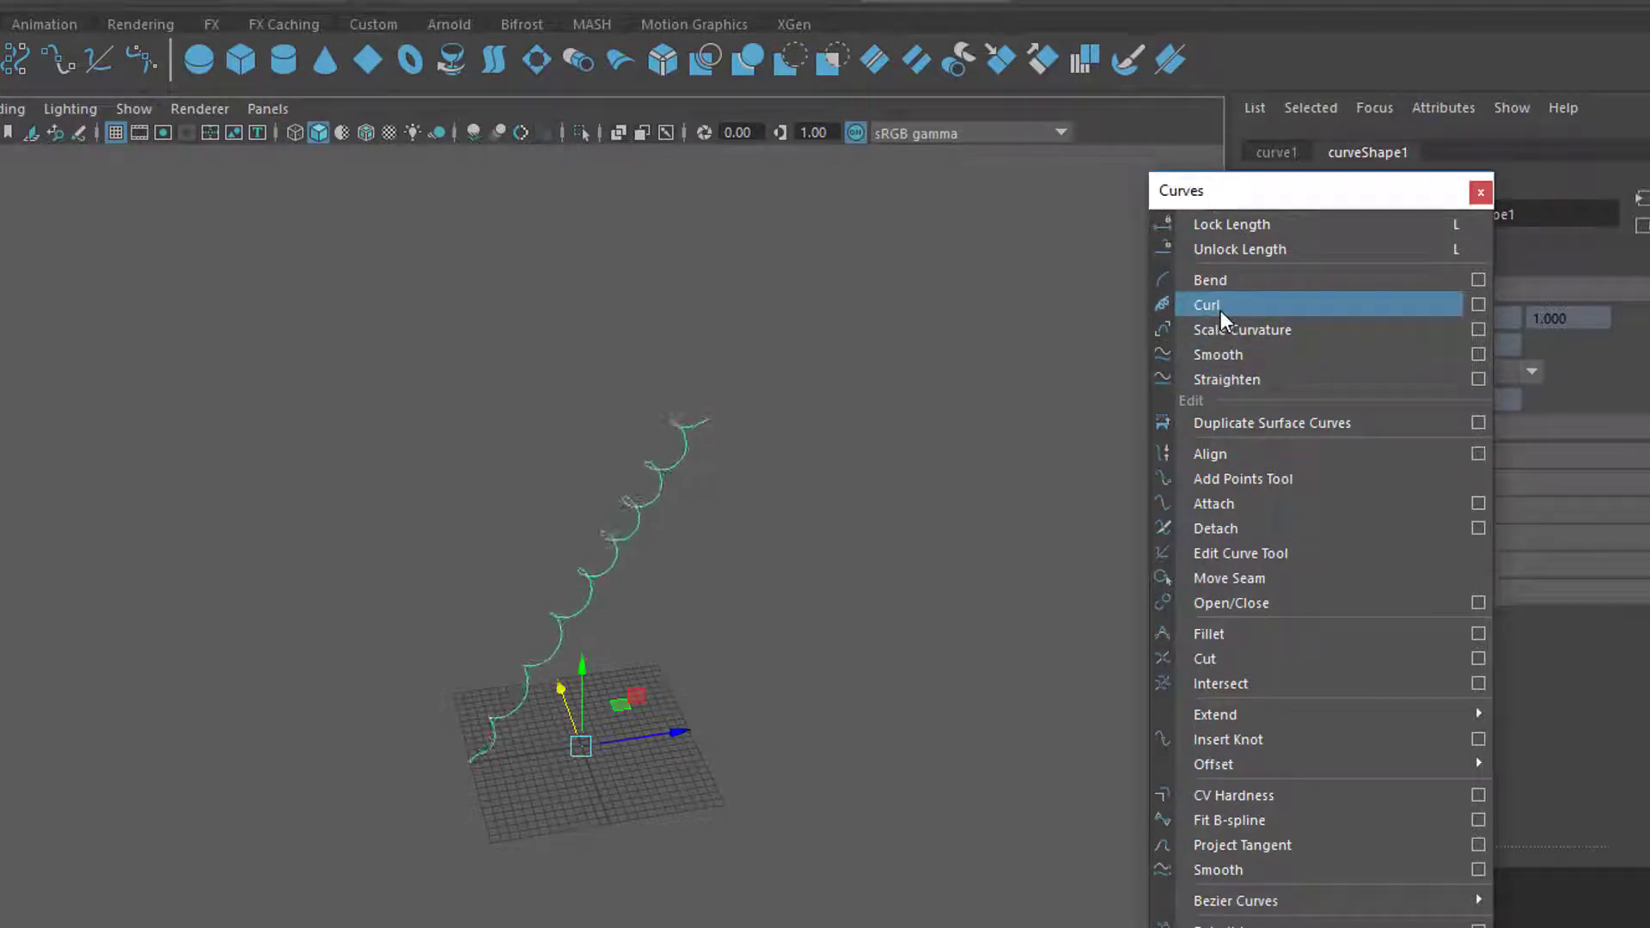
left_click(1249, 354)
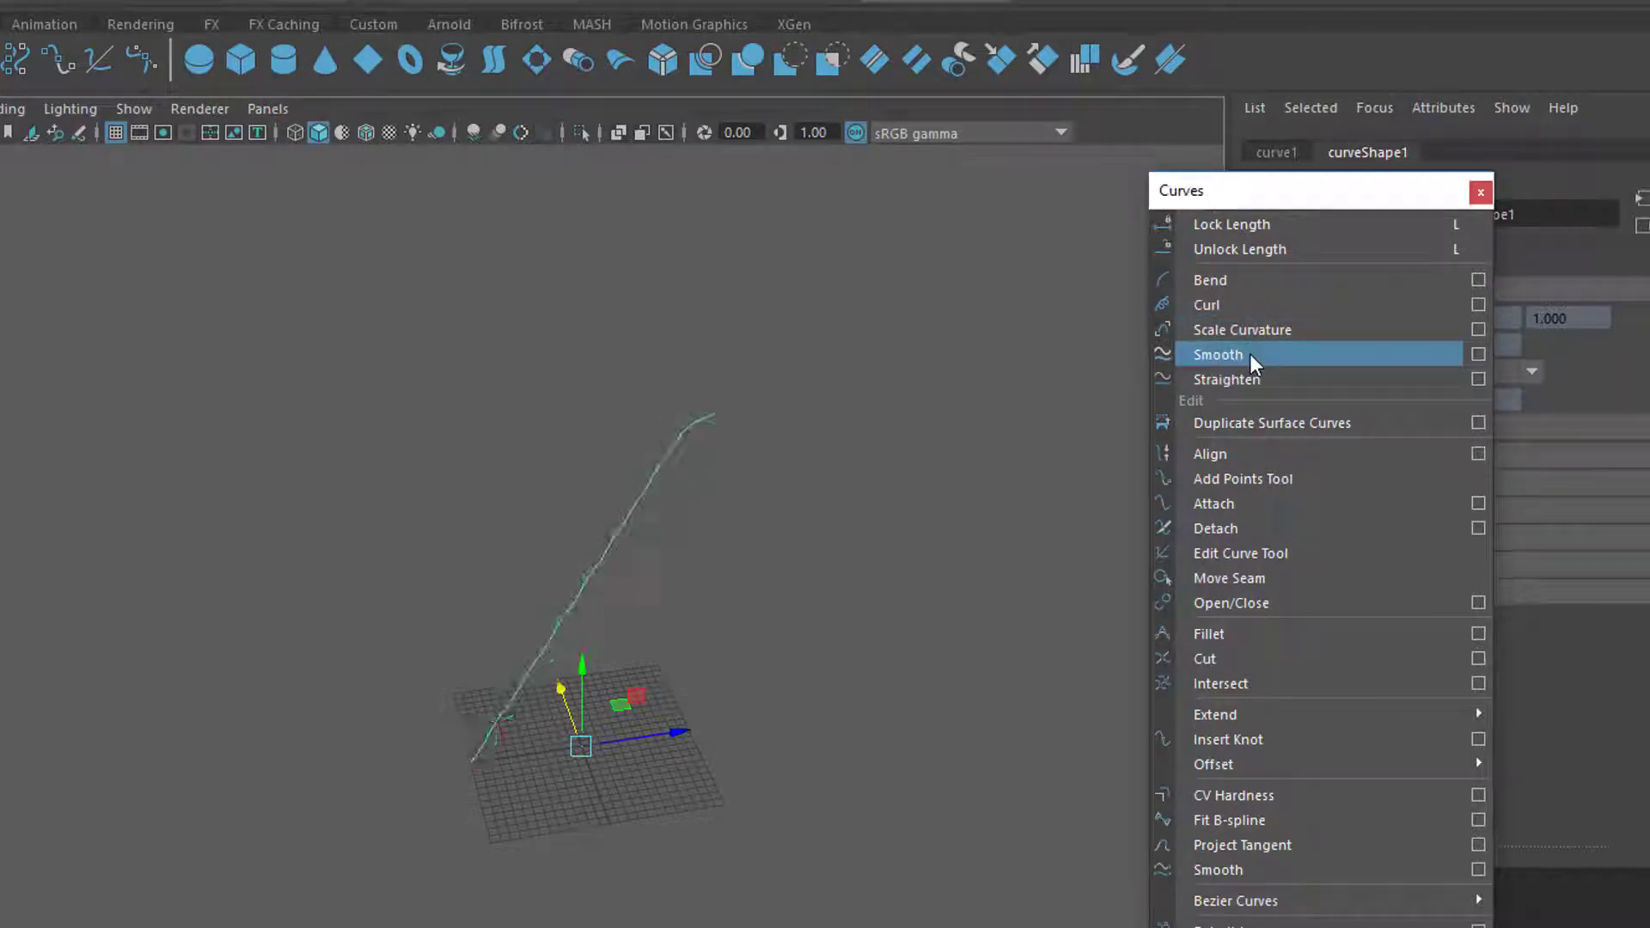
left_click(1250, 353)
mouse_move(747, 704)
left_mouse_down("alt")
mouse_move(780, 710)
mouse_move(732, 696)
left_mouse_up("alt")
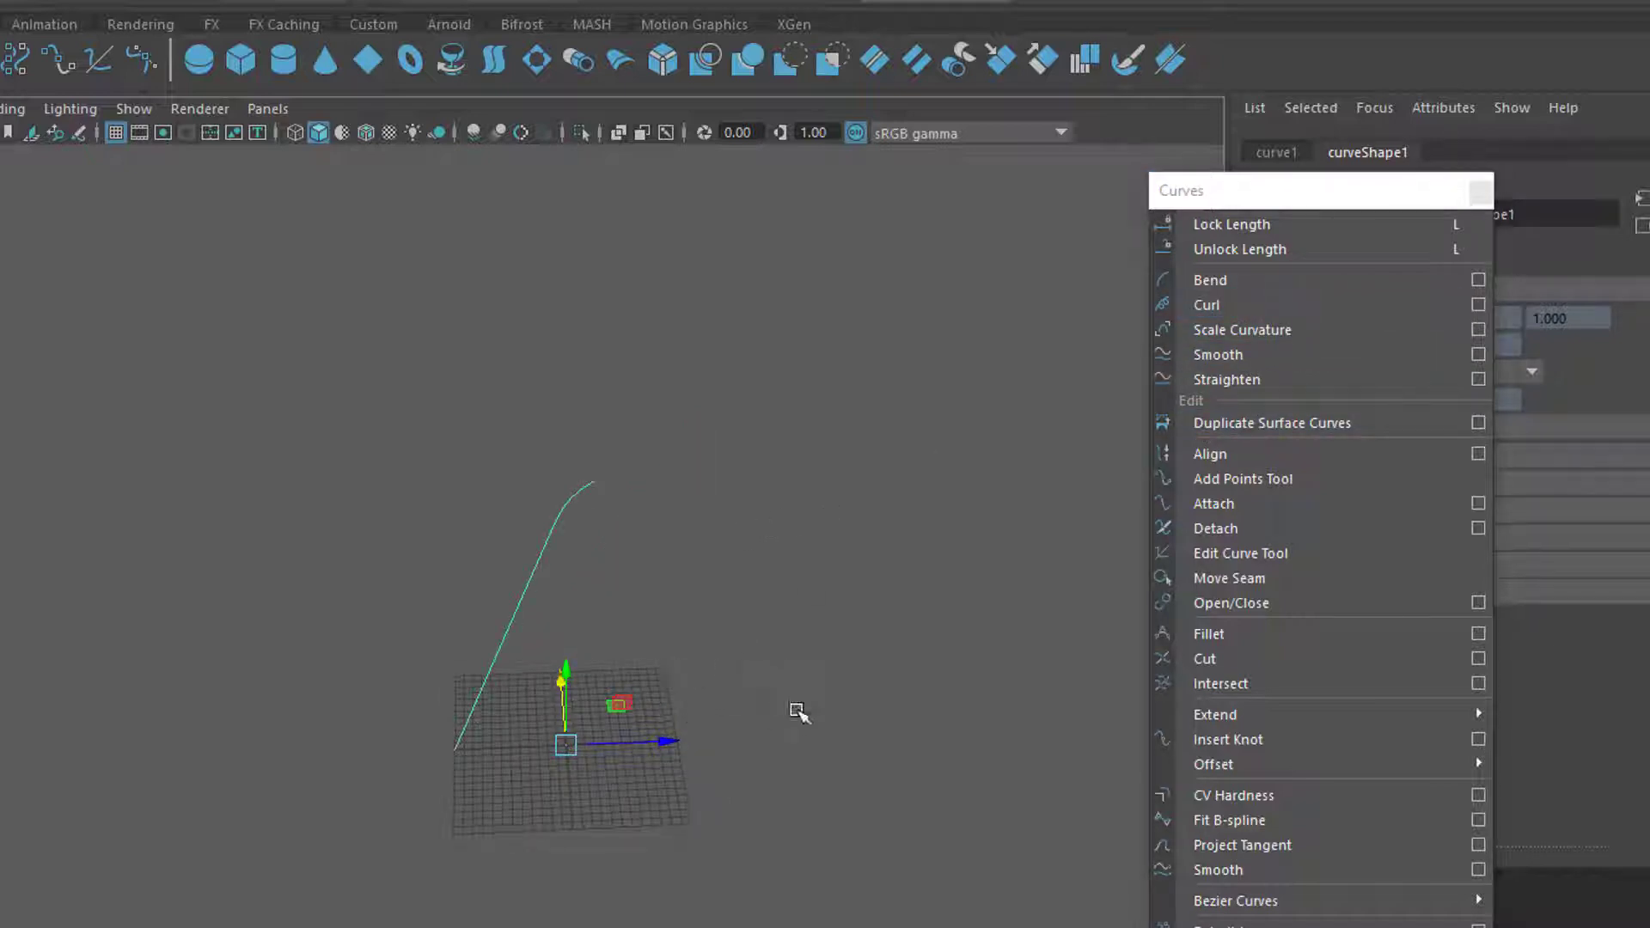
Bend the curve twice into a tight spiral and tumble the view to inspect it
left_click(1224, 280)
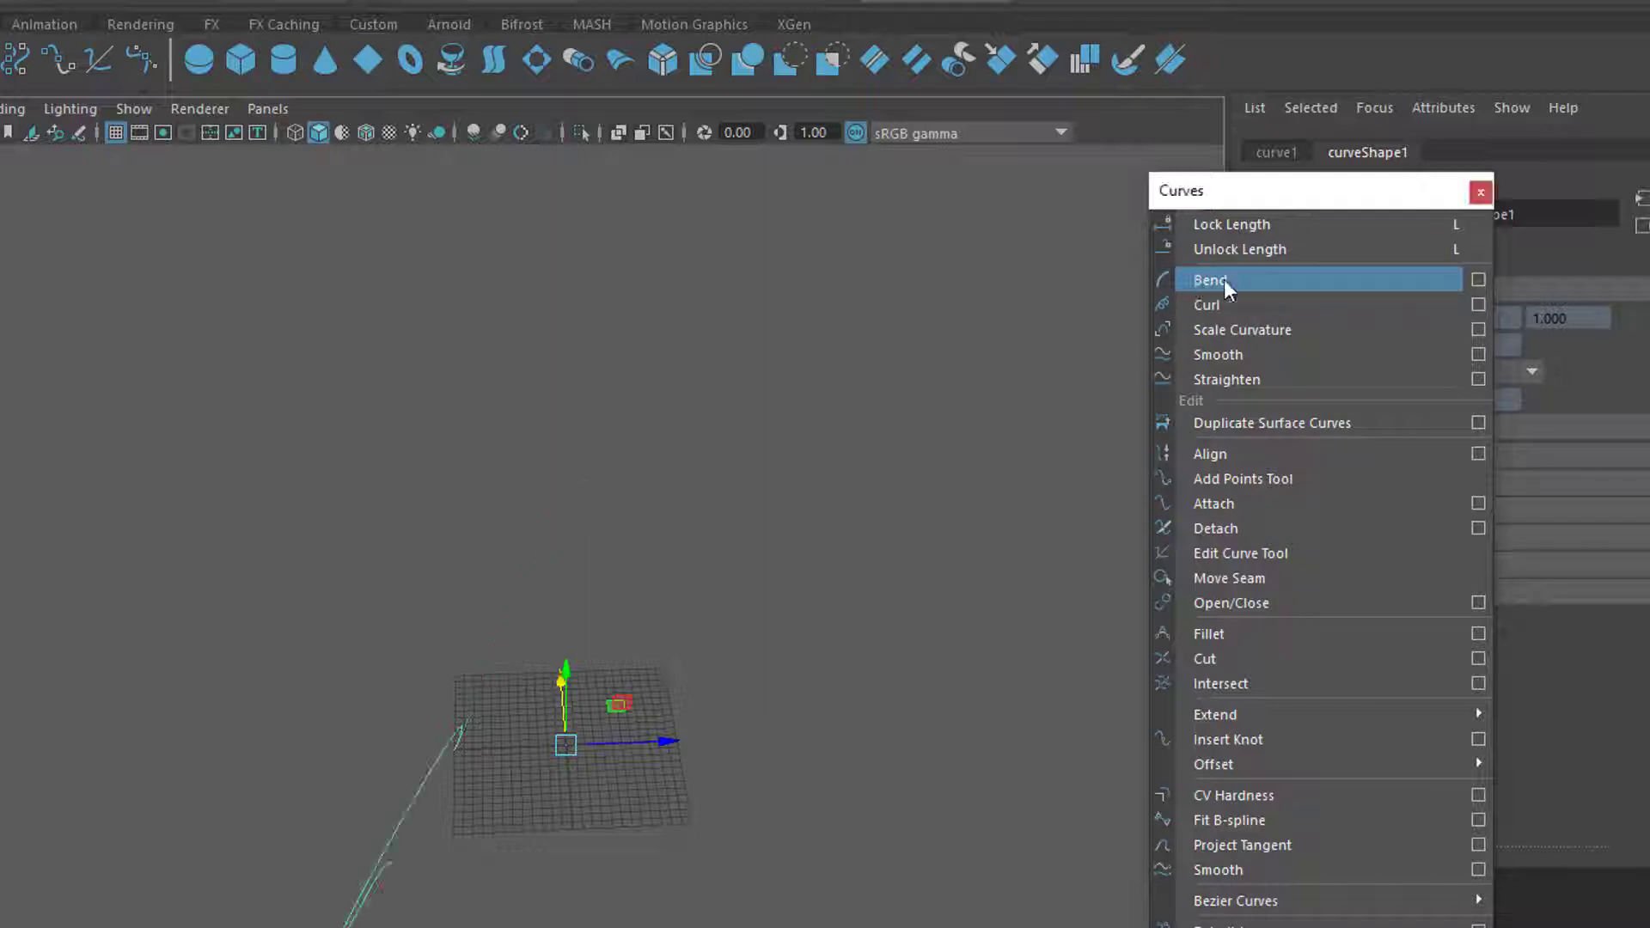
left_click_drag(682, 712, 883, 657, "alt")
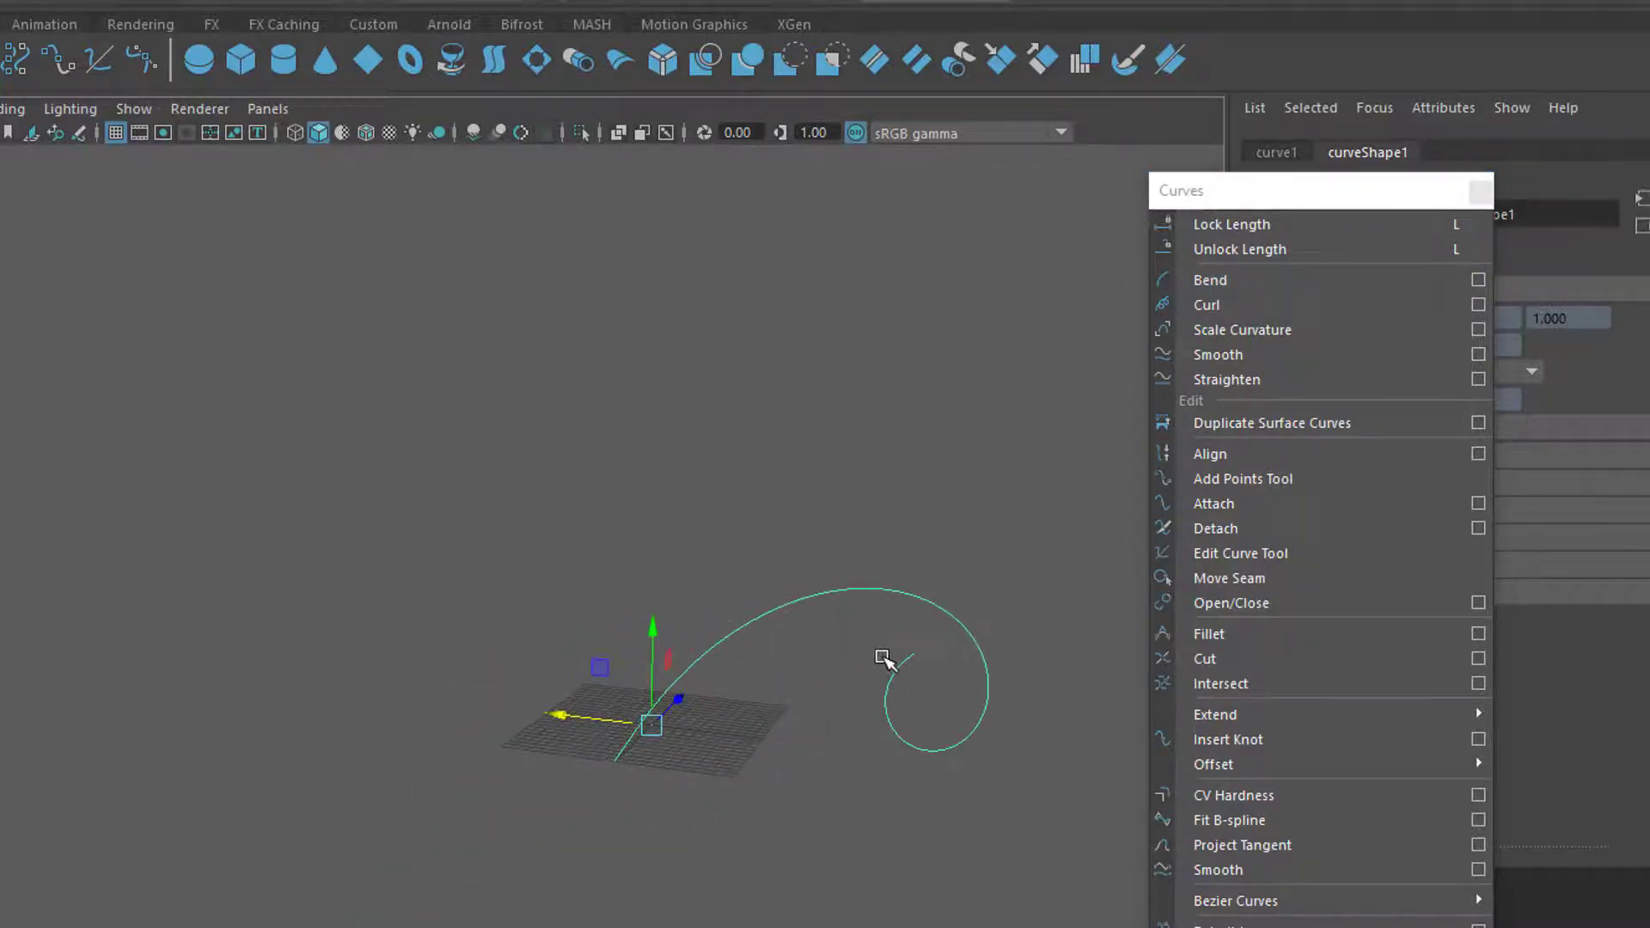
left_click(1215, 283)
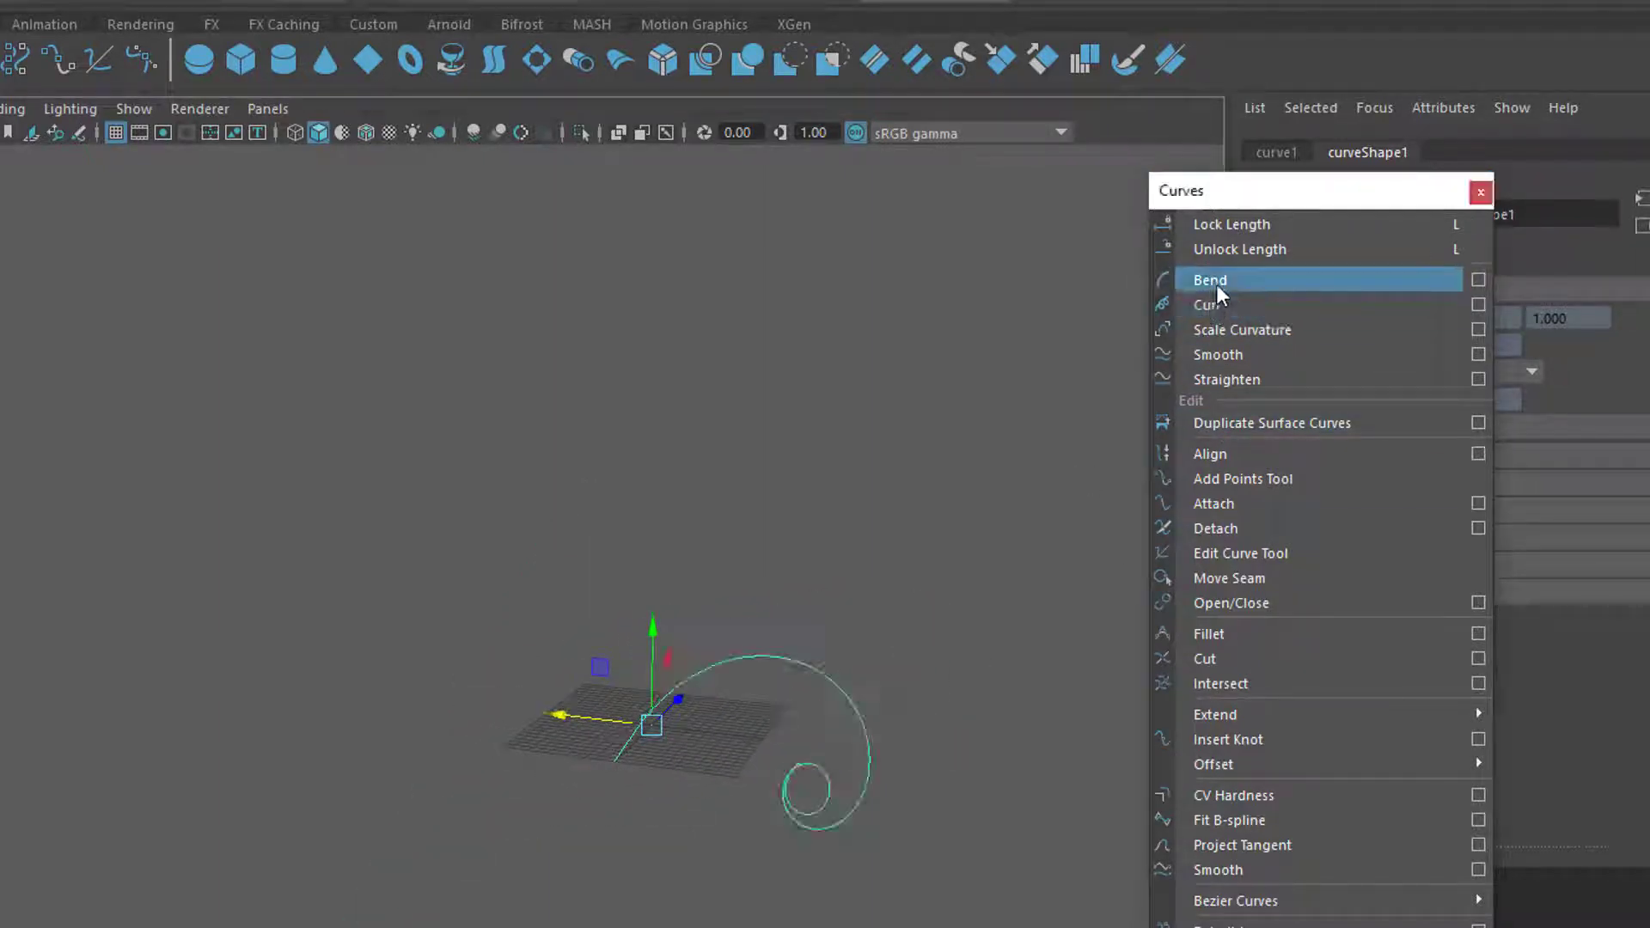
left_click_drag(842, 593, 530, 584, "alt")
left_click_drag(451, 735, 516, 781, "alt")
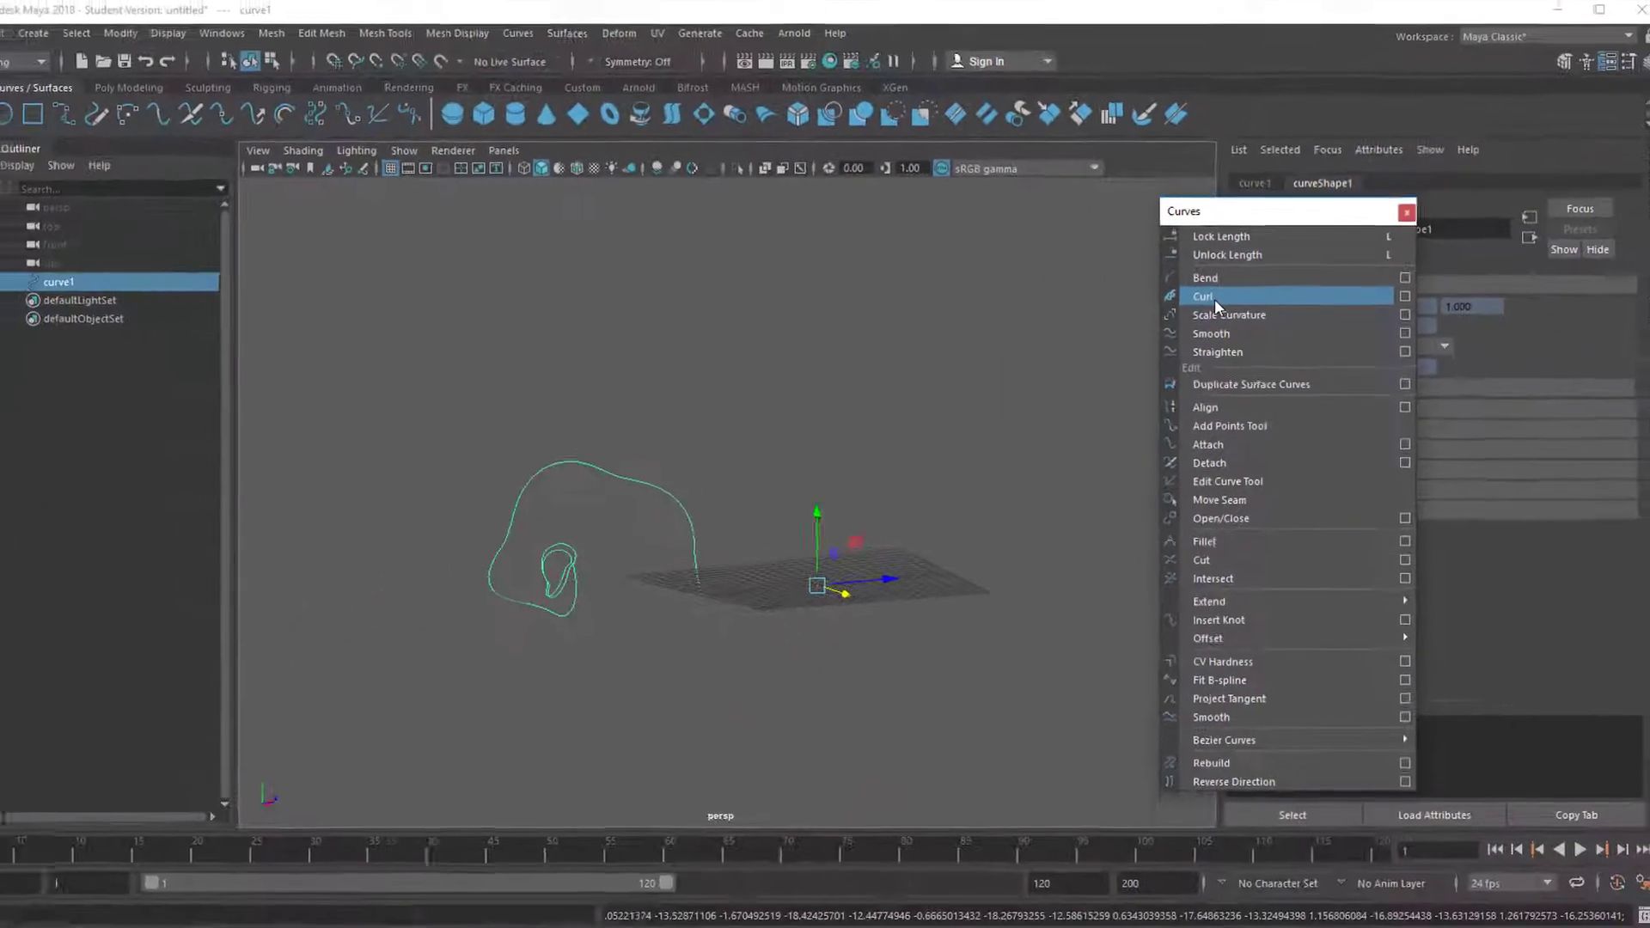
Orbit the view around curve1 before removing it from the scene
left_click_drag(911, 593, 868, 593, "alt")
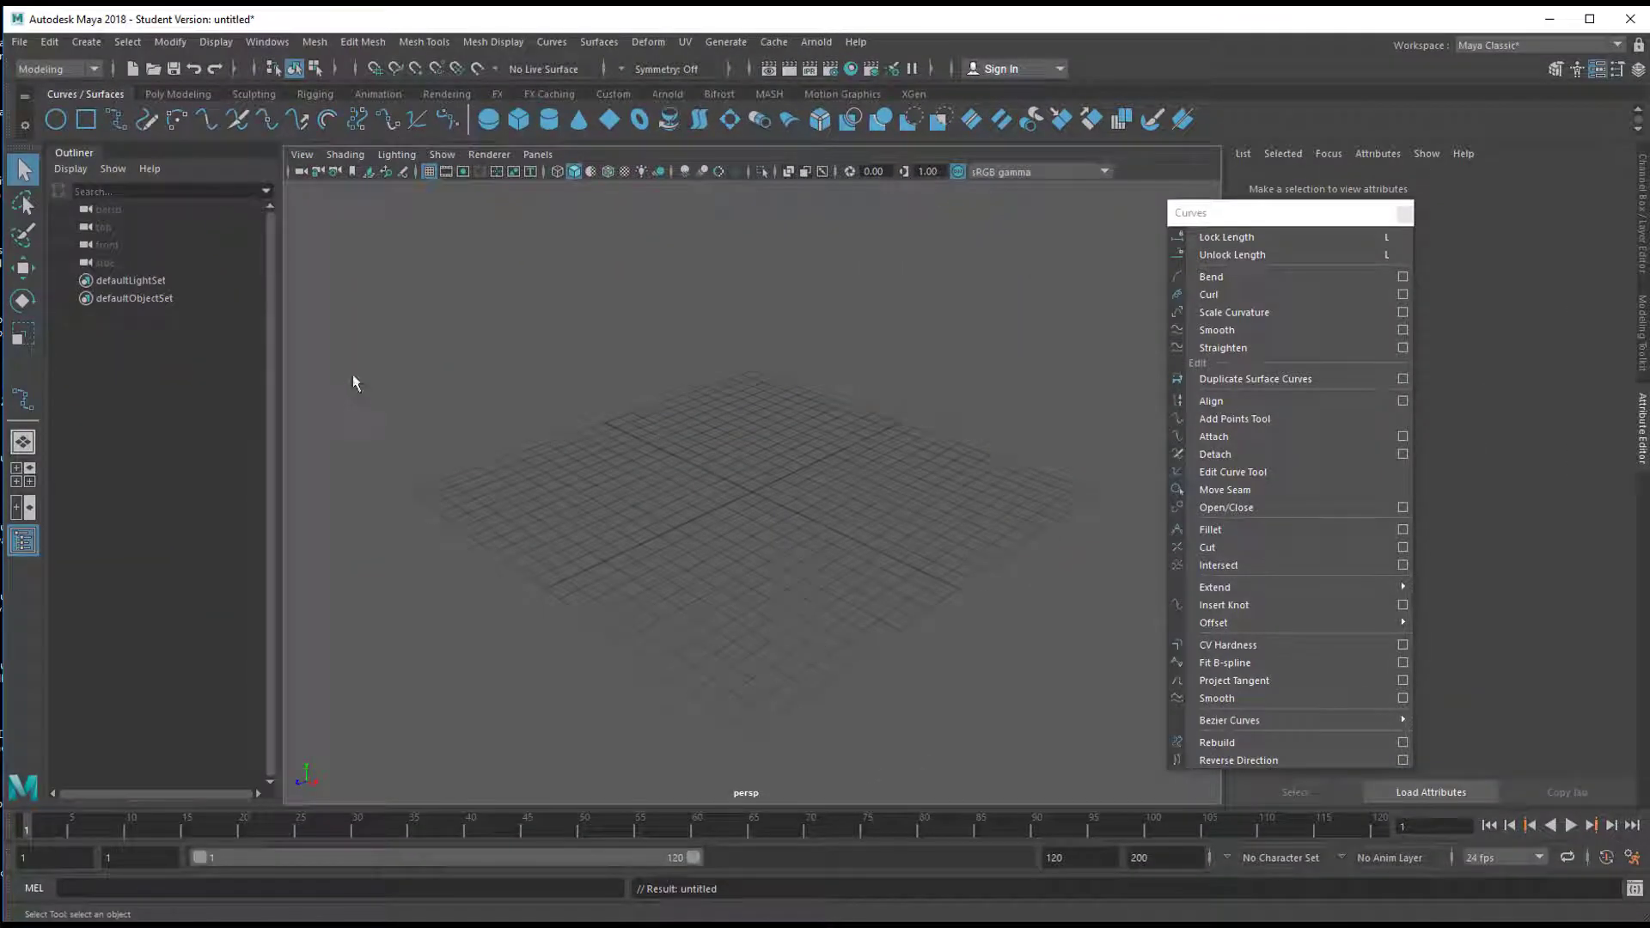
Draw a five-point EP path curve rising across the grid
left_click(118, 122)
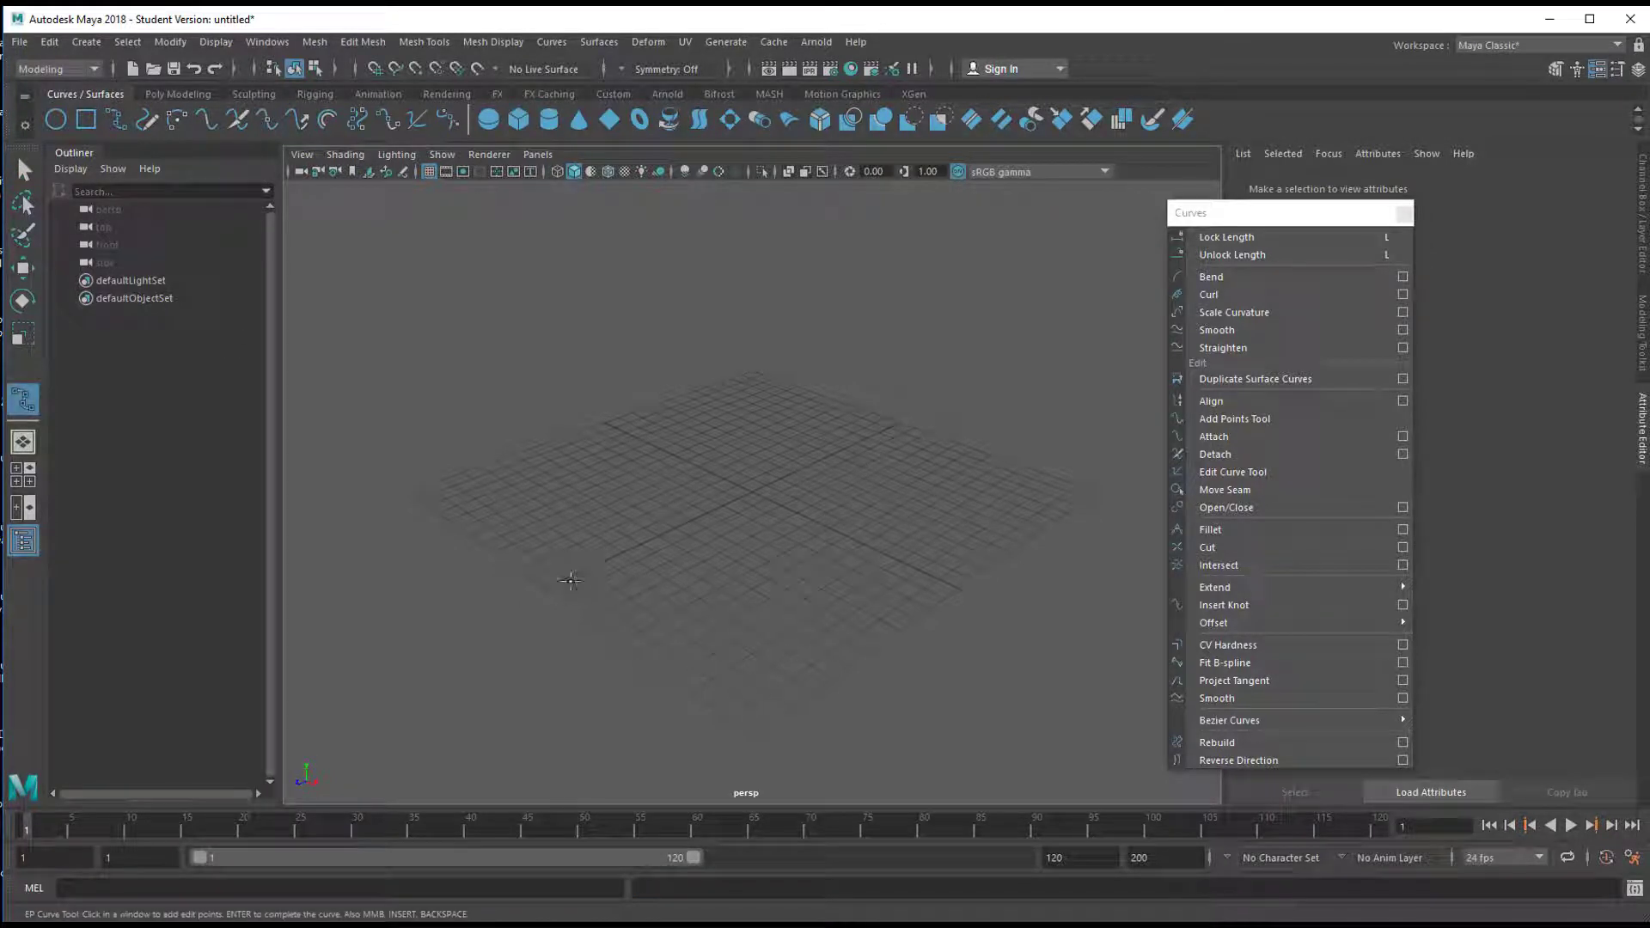
left_click(557, 589)
left_click(640, 513)
left_click(712, 495)
left_click(821, 471)
left_click(890, 427)
key("Return")
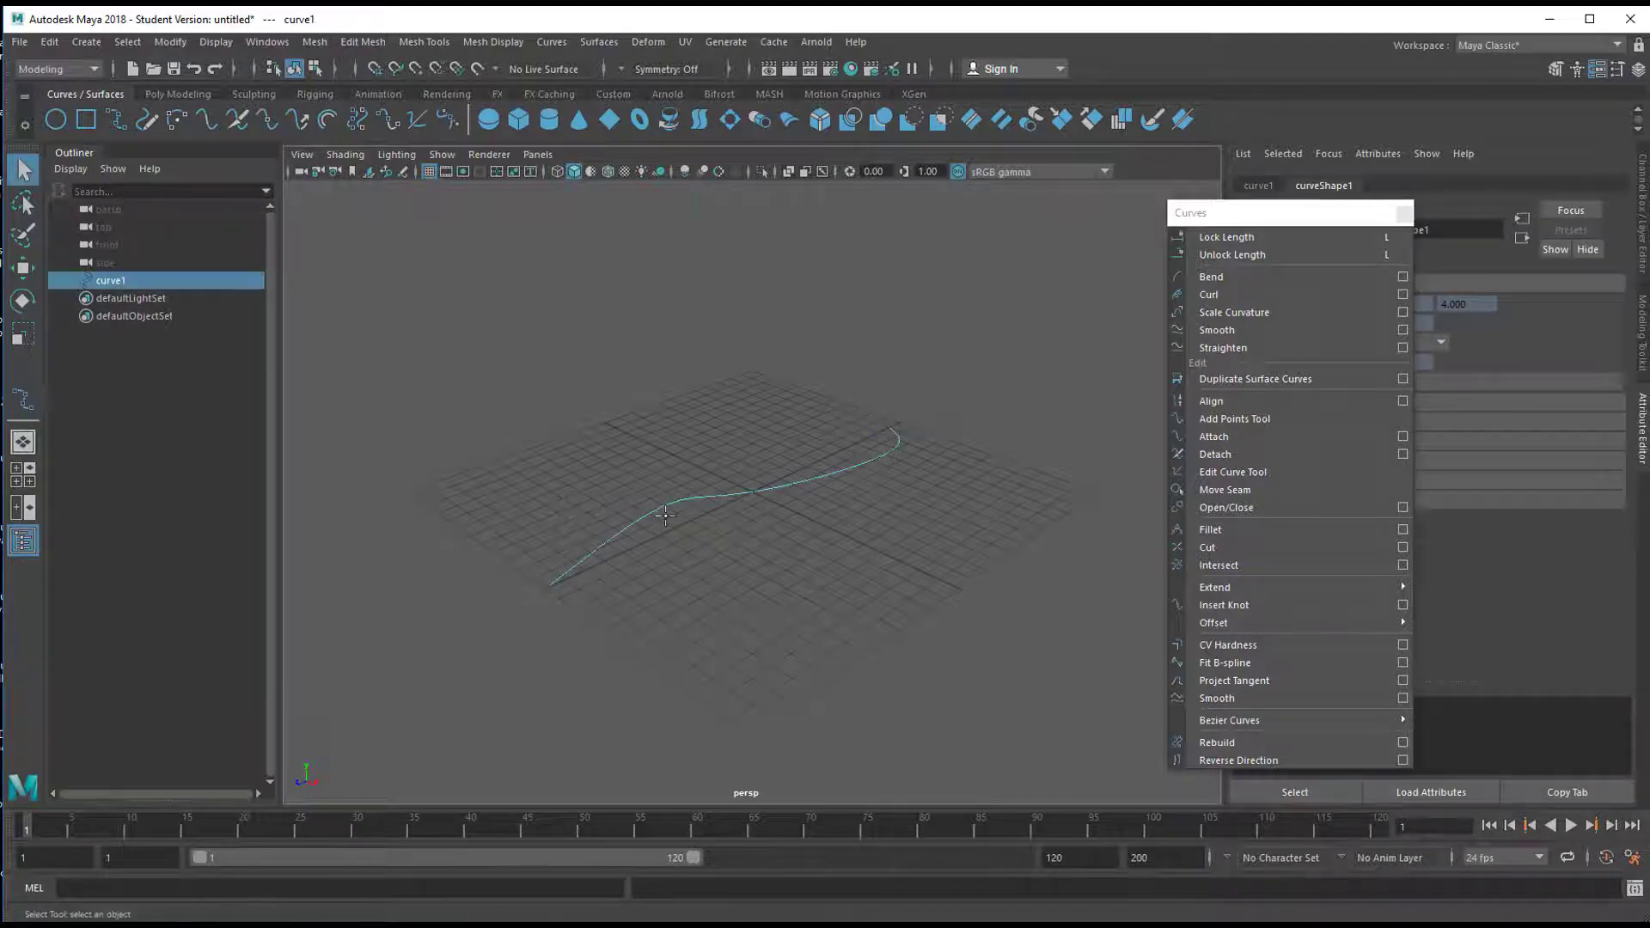
Open and close the Rebuild Curve options without rebuilding, then create a NURBS circle at the origin
left_click(1403, 744)
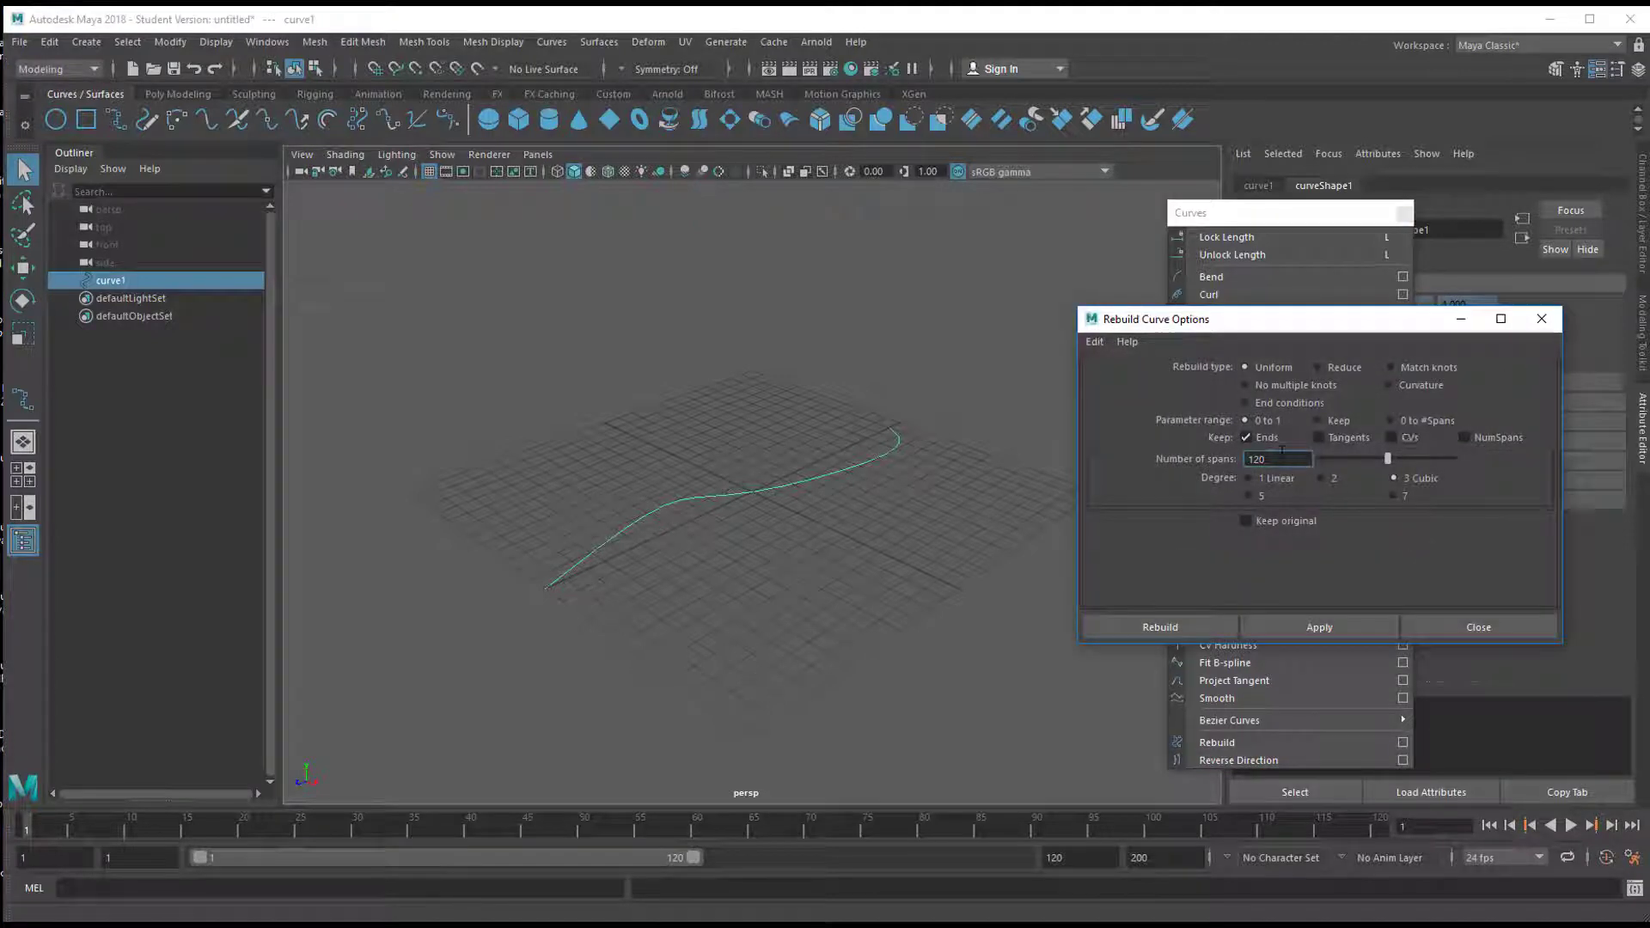
left_click(1478, 627)
left_click_drag(880, 562, 861, 621, "alt")
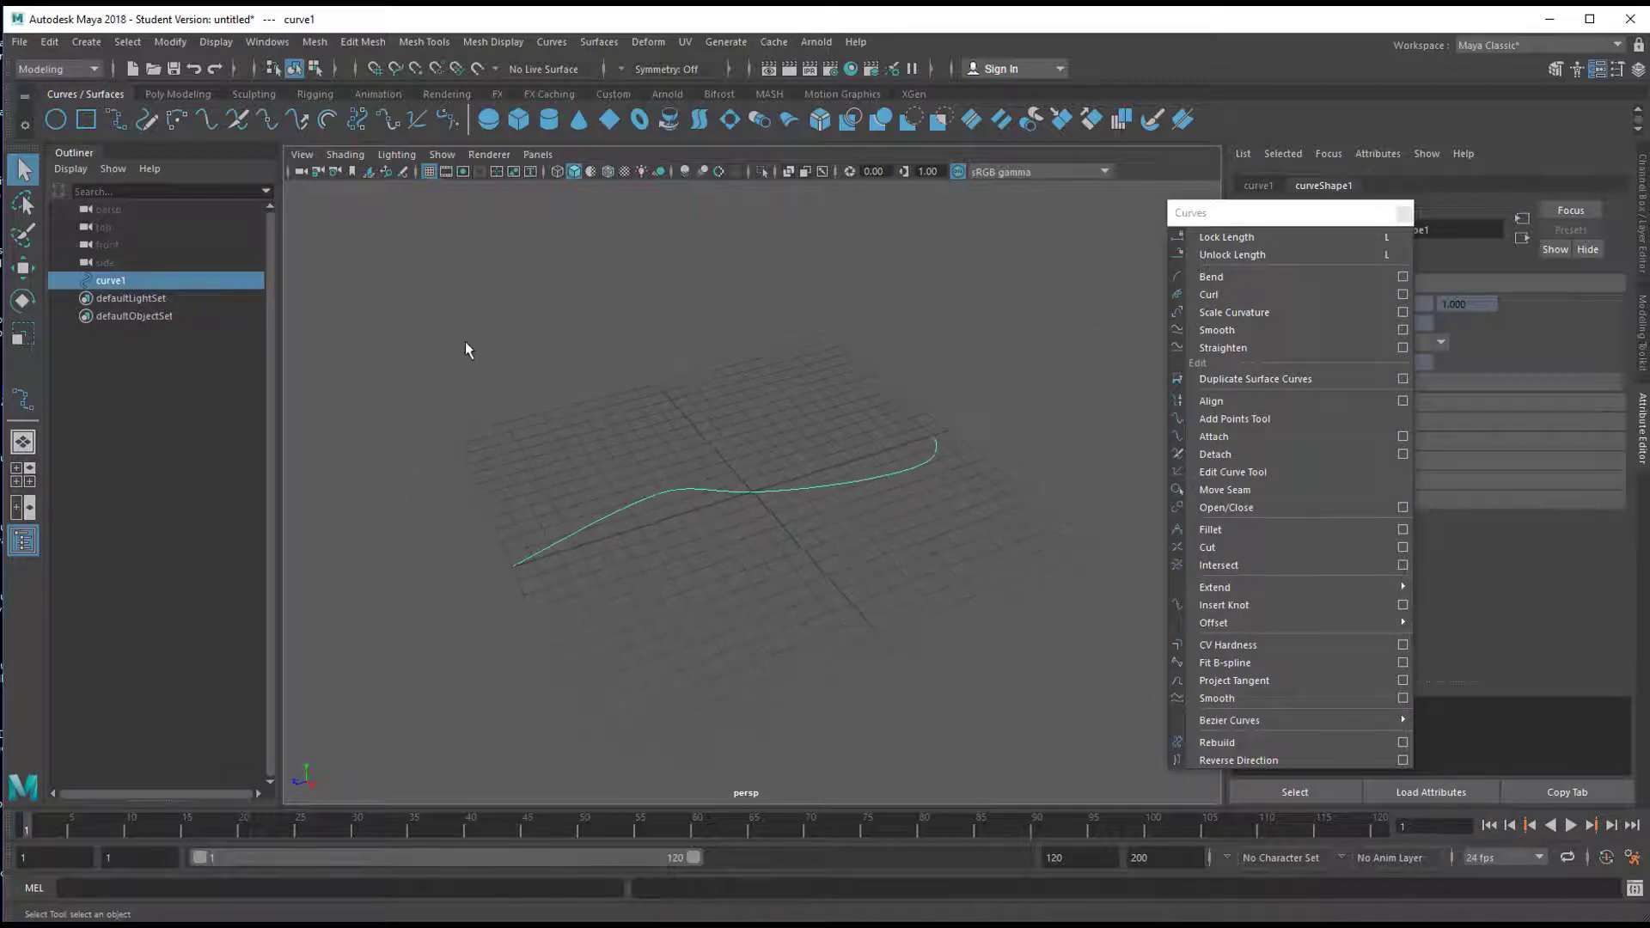
left_click(57, 120)
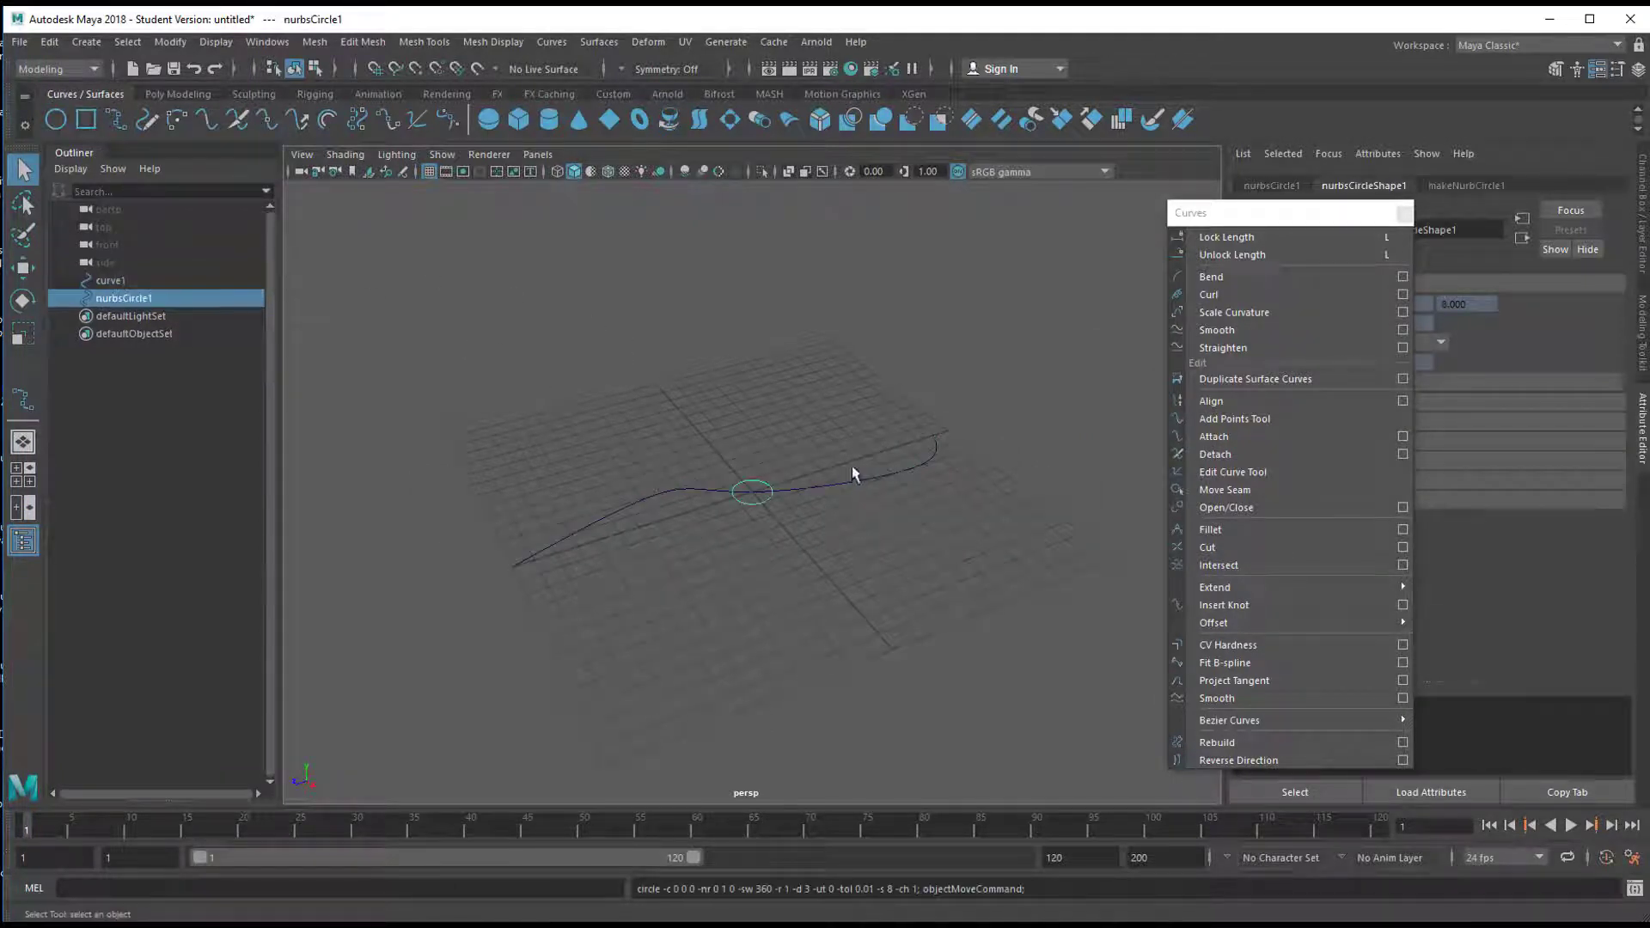
Rotate nurbsCircle1 about 97° in X, then extrude it along curve1 into extrudedSurface1
key("e")
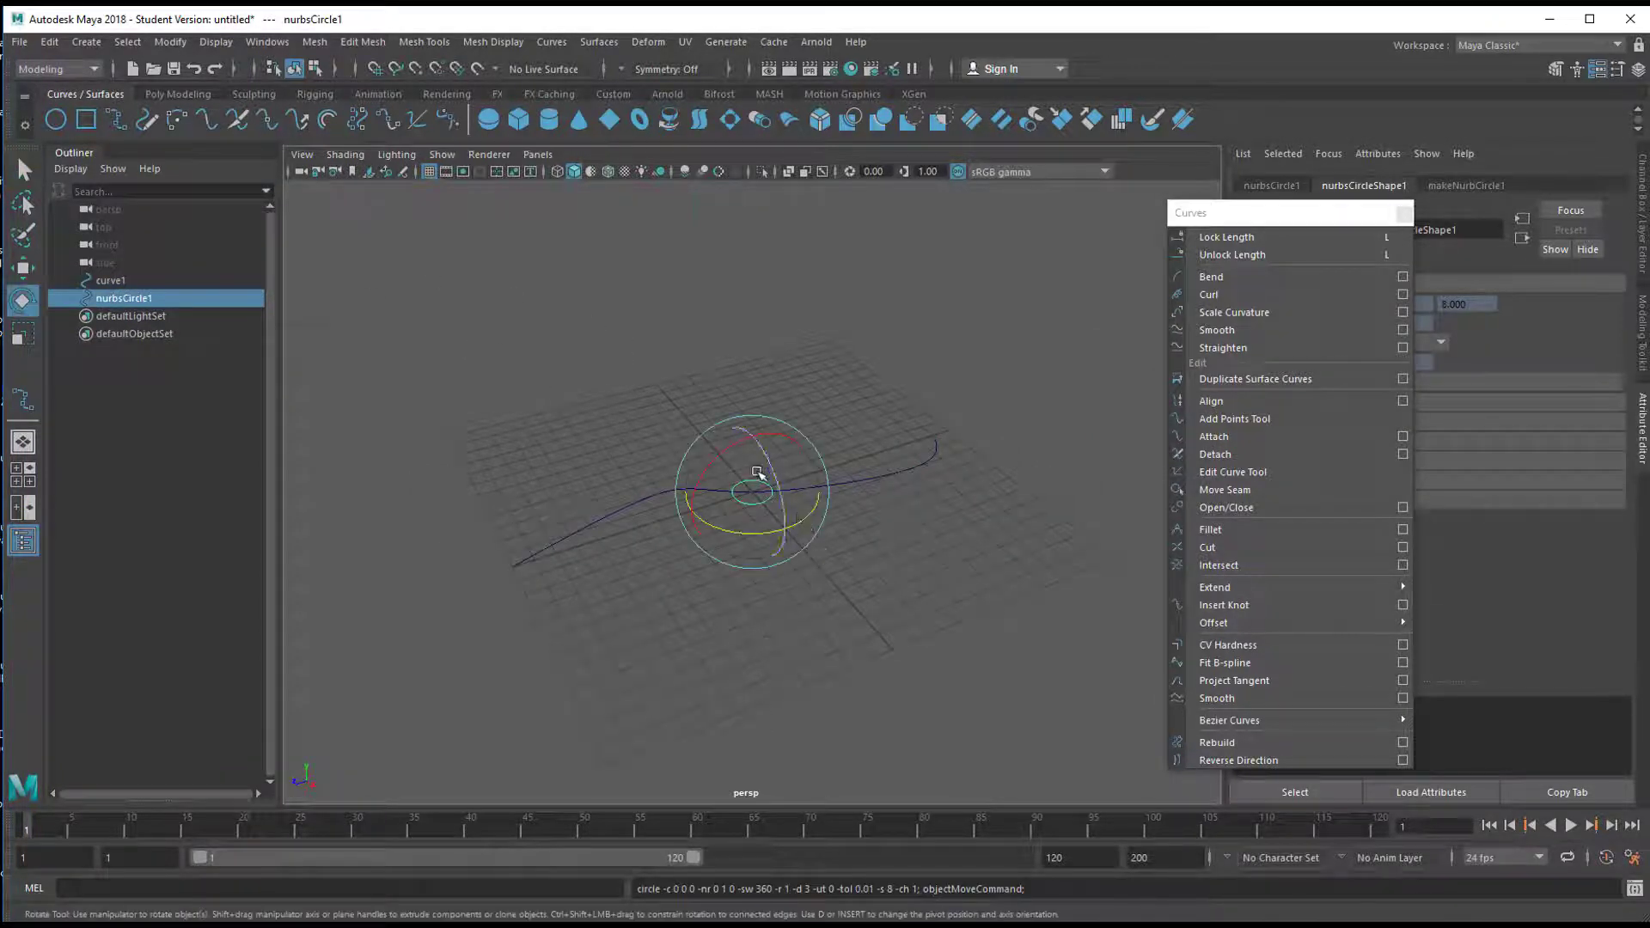
left_click_drag(737, 442, 800, 574)
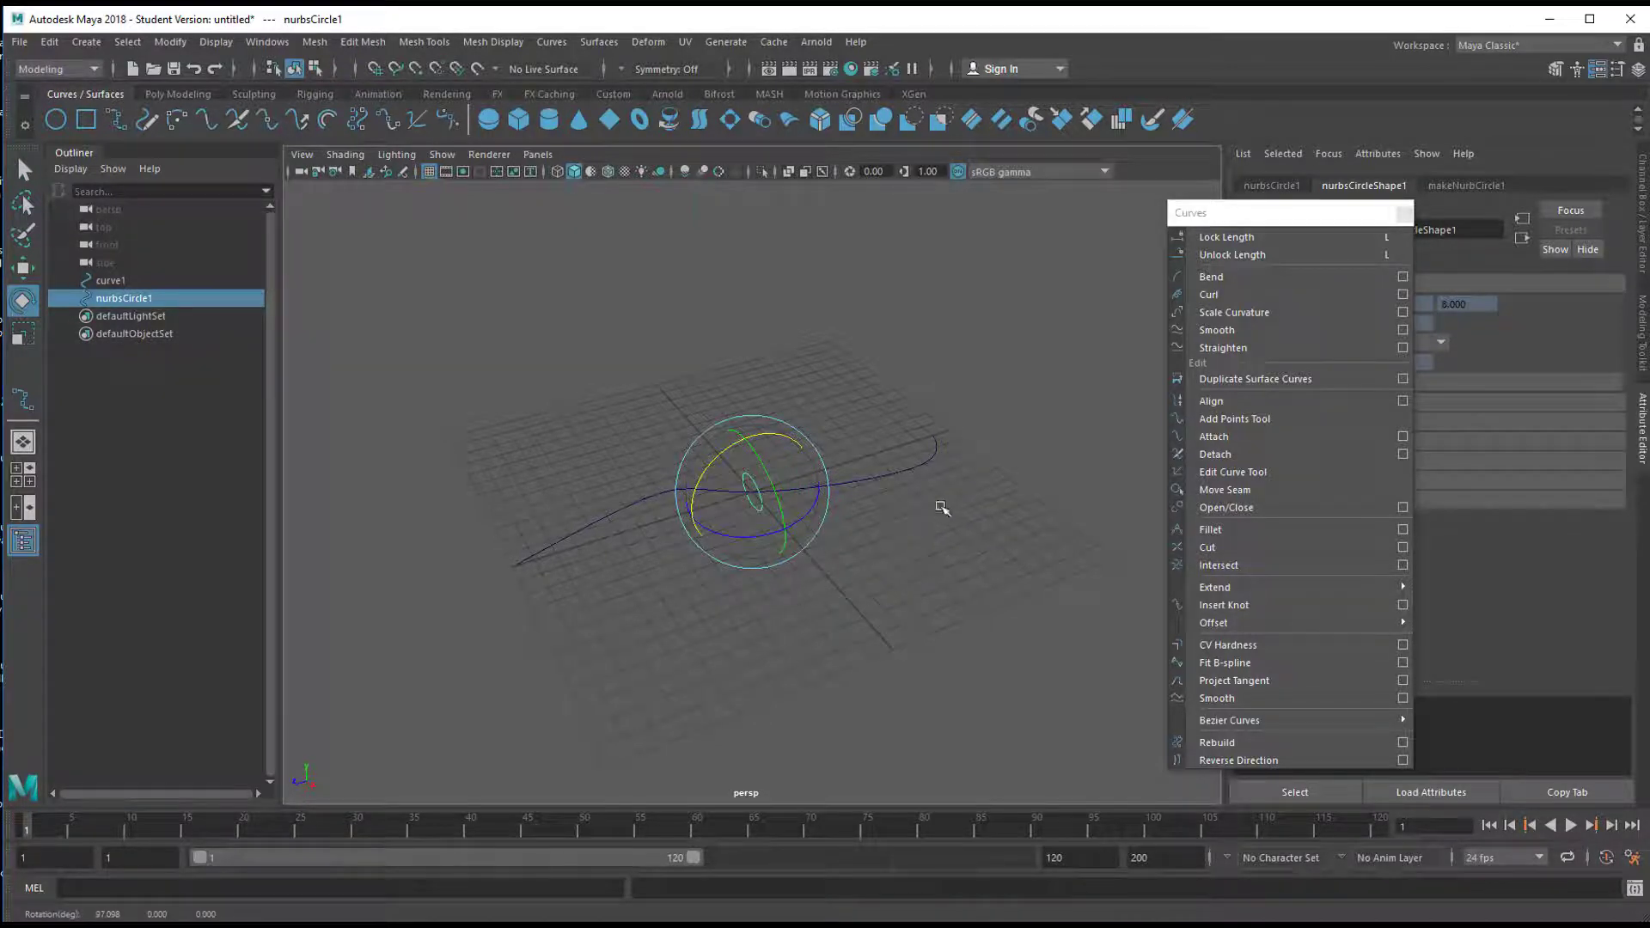
left_click(902, 453)
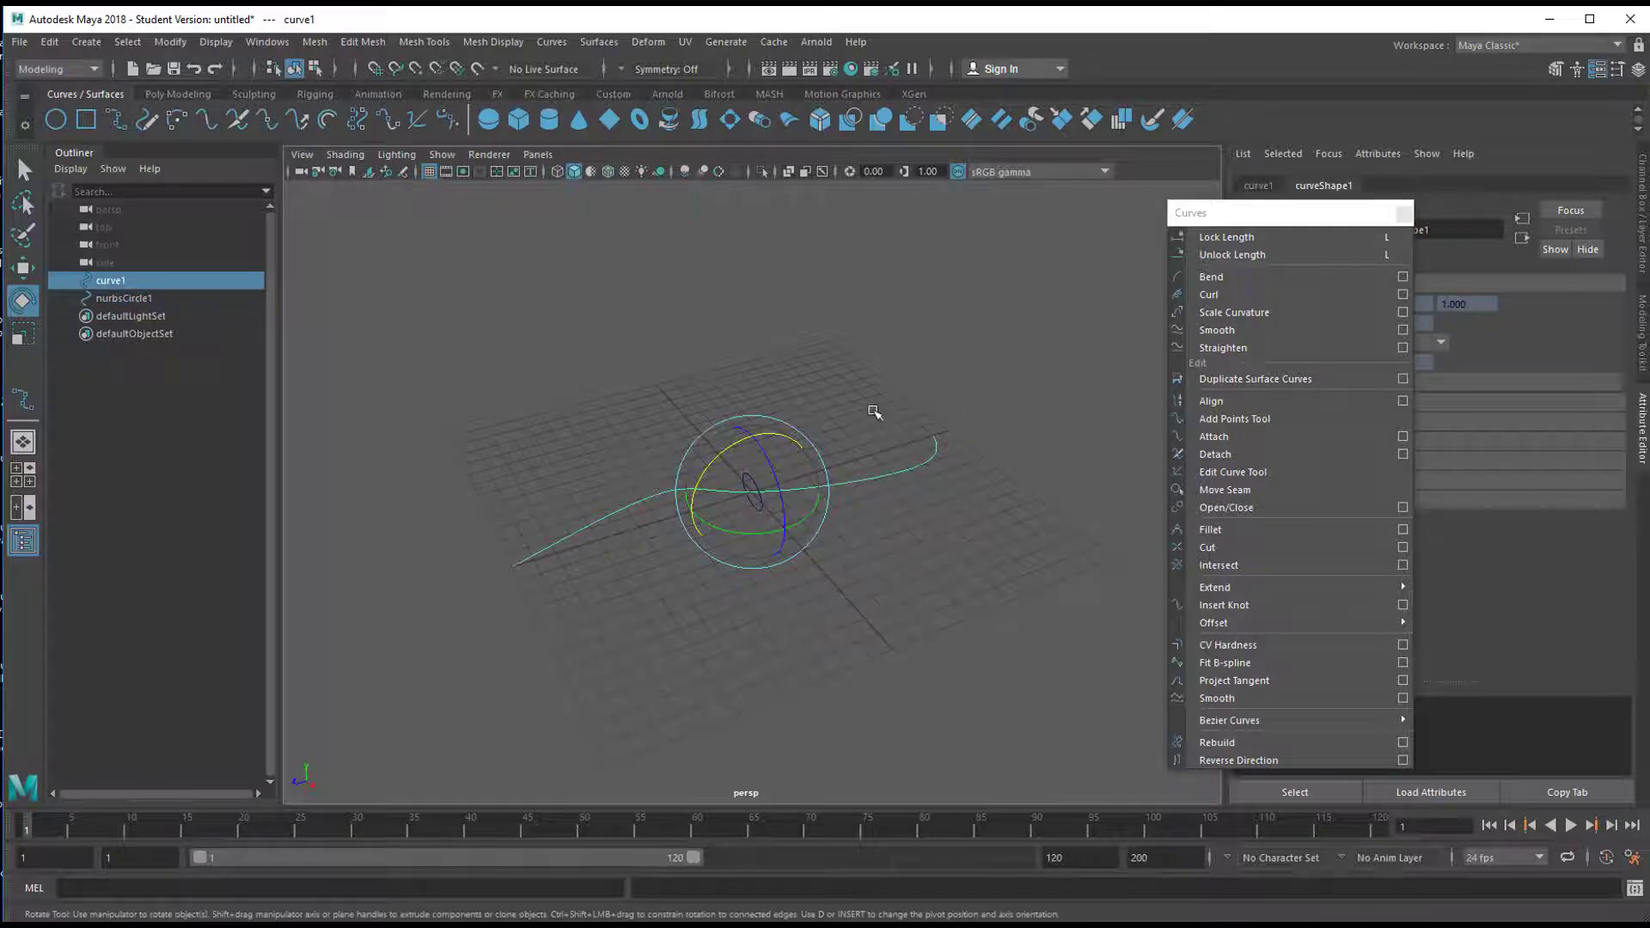
key("q")
left_click(756, 478, "shift")
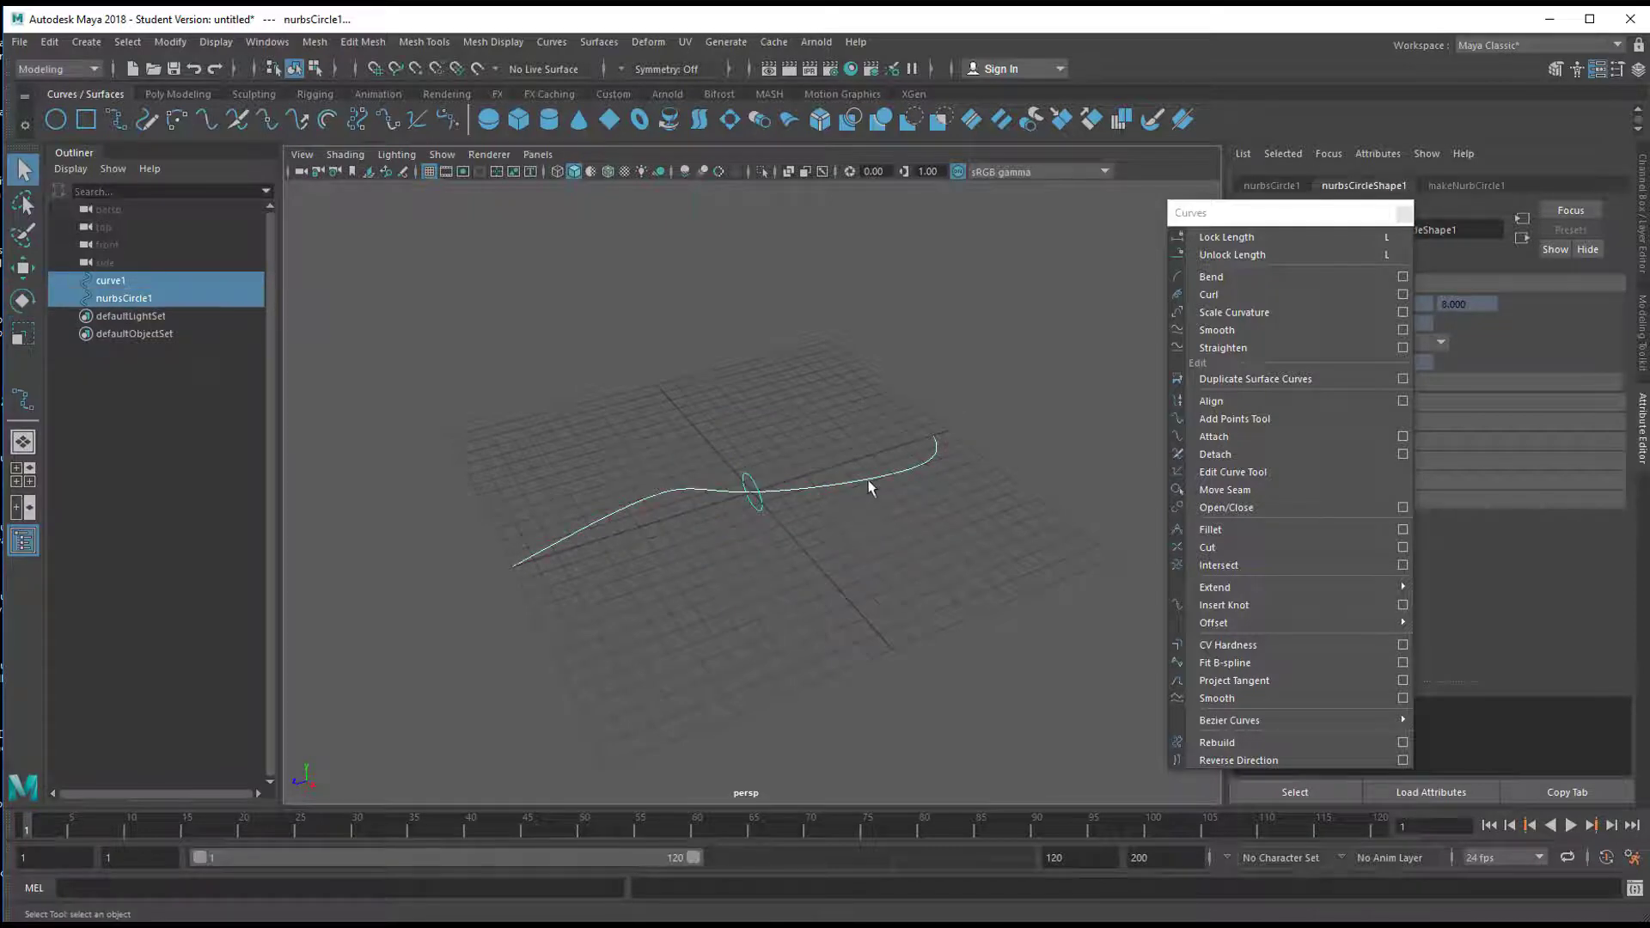
left_click(760, 120)
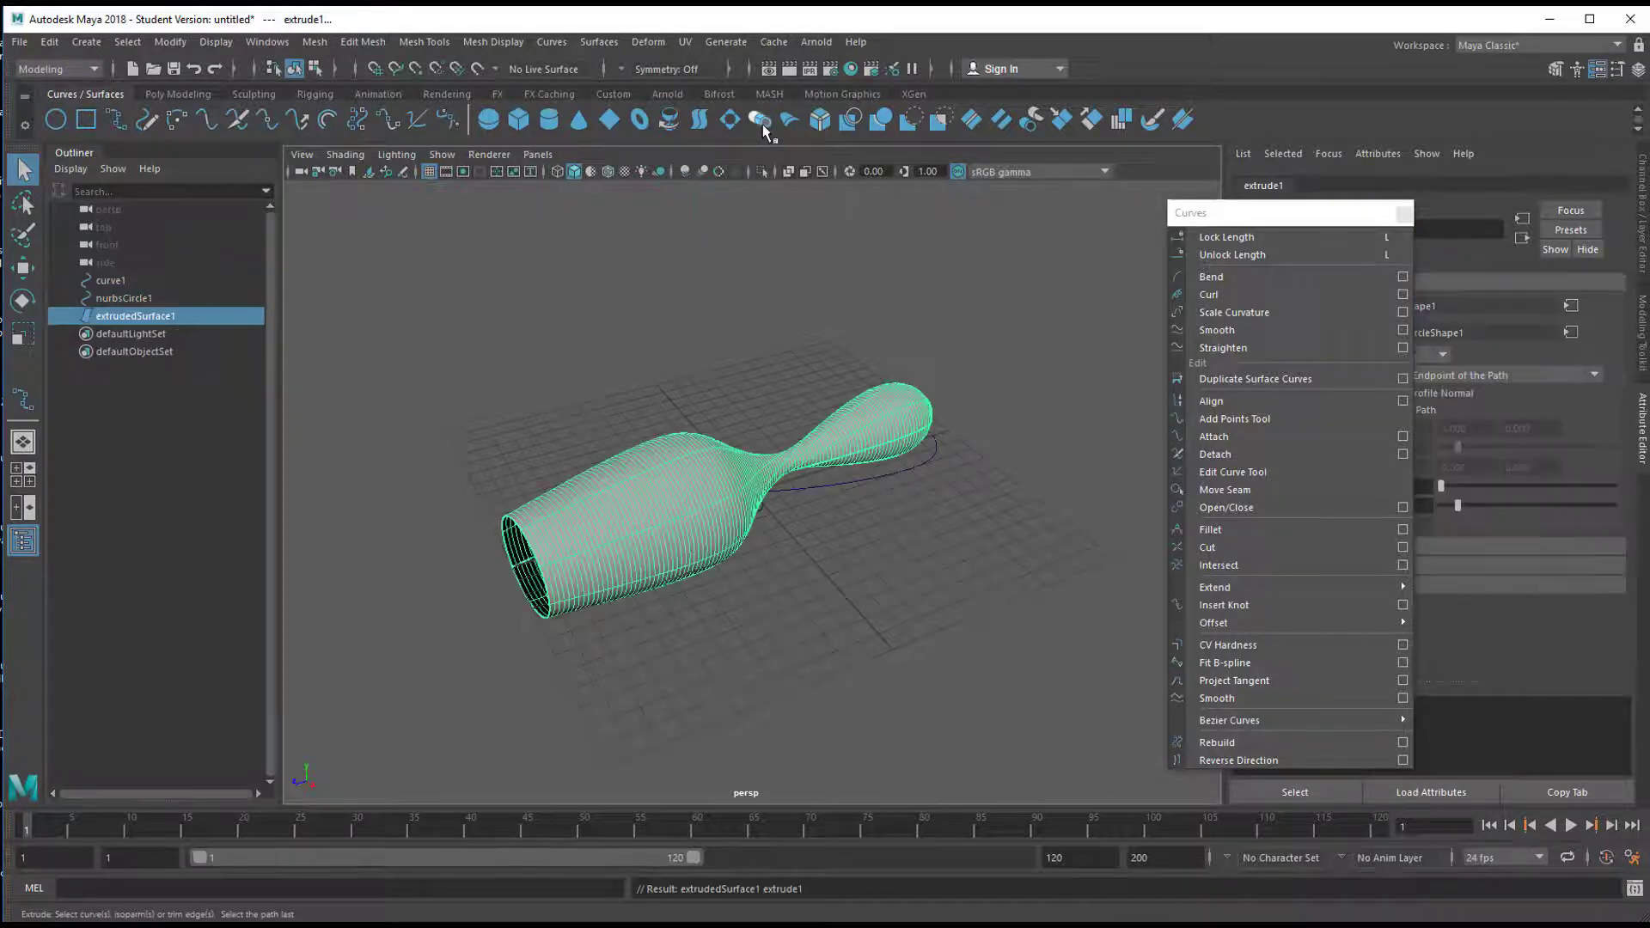
left_click_drag(854, 615, 814, 513, "alt")
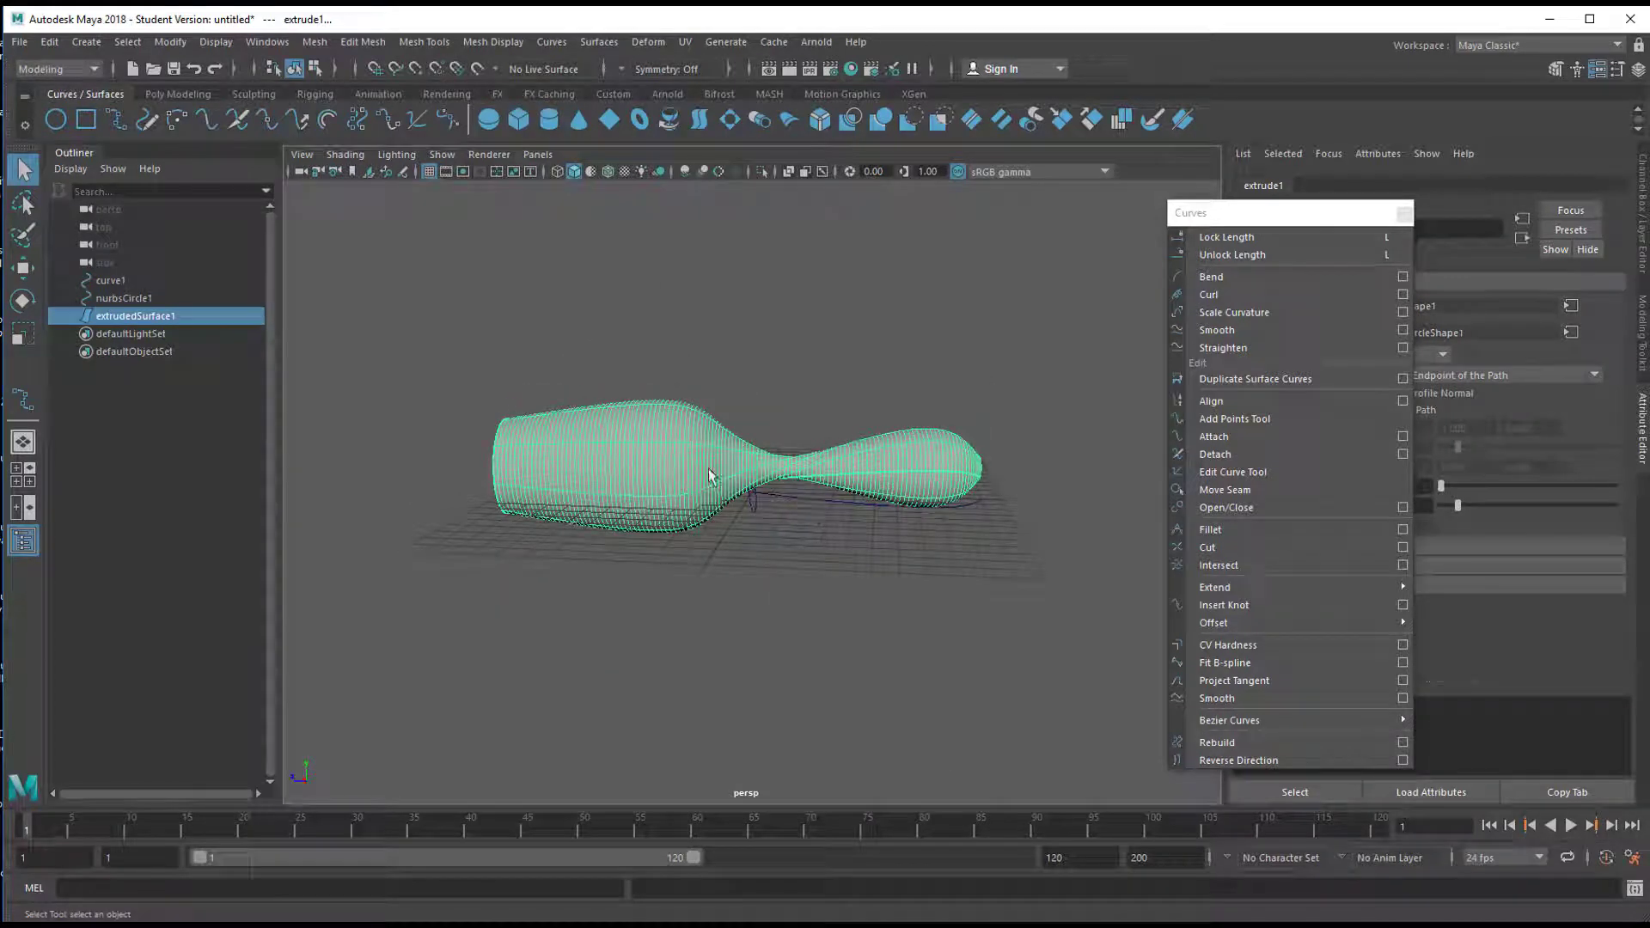
Select curve1, reset the Curl options to defaults, and apply one curl
left_click(111, 281)
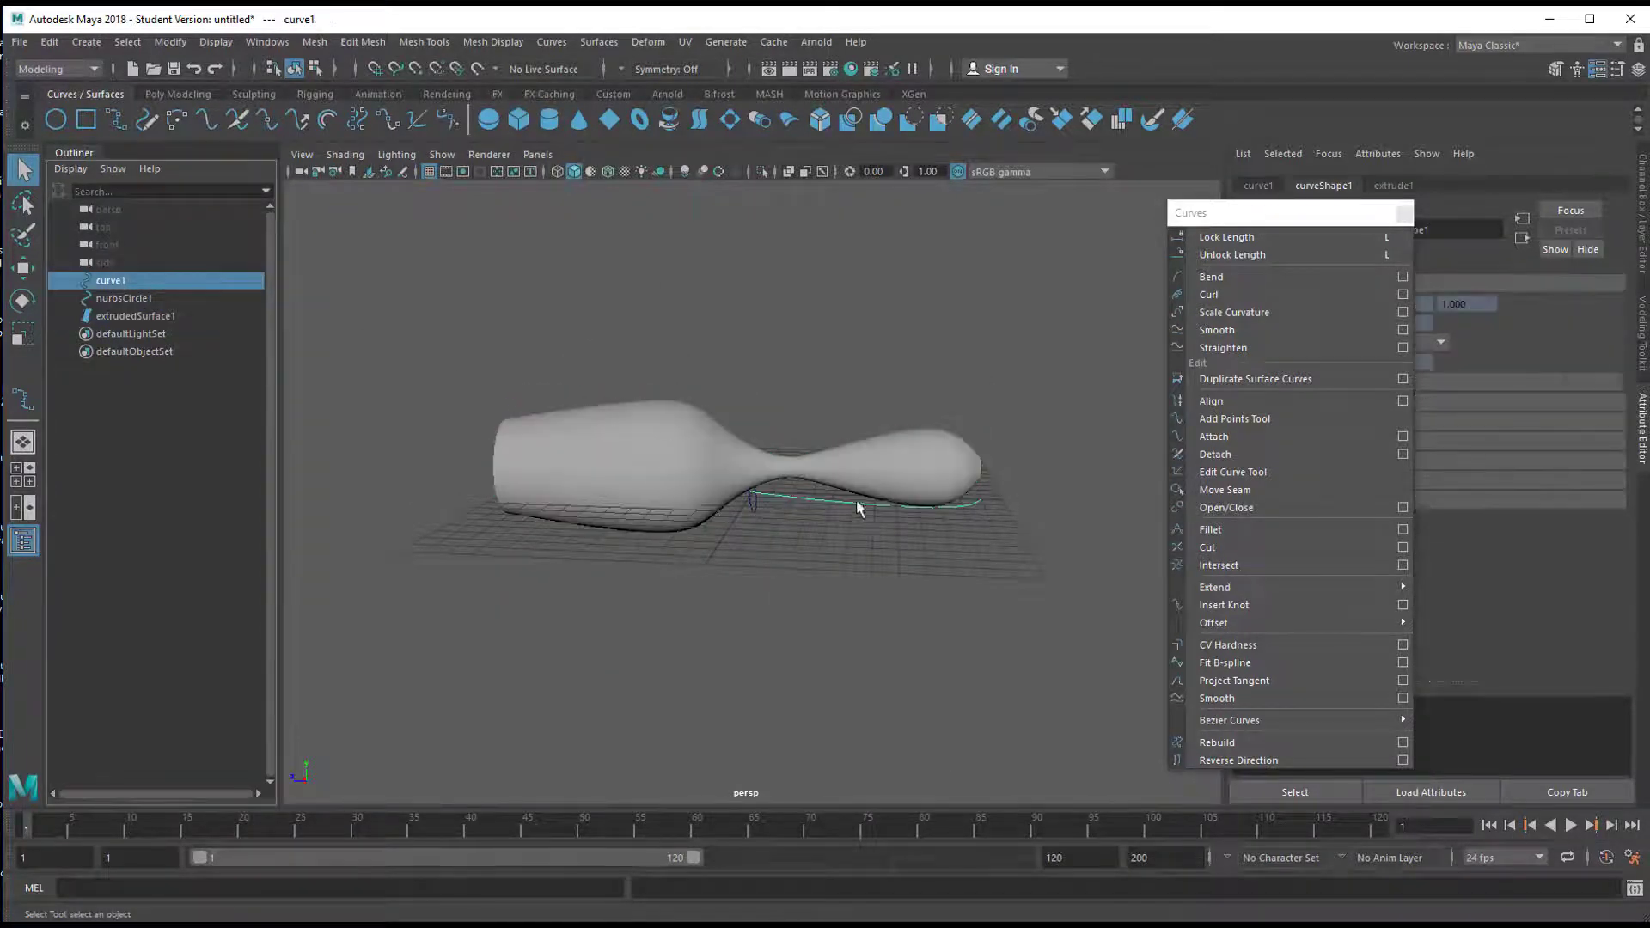
left_click(1401, 295)
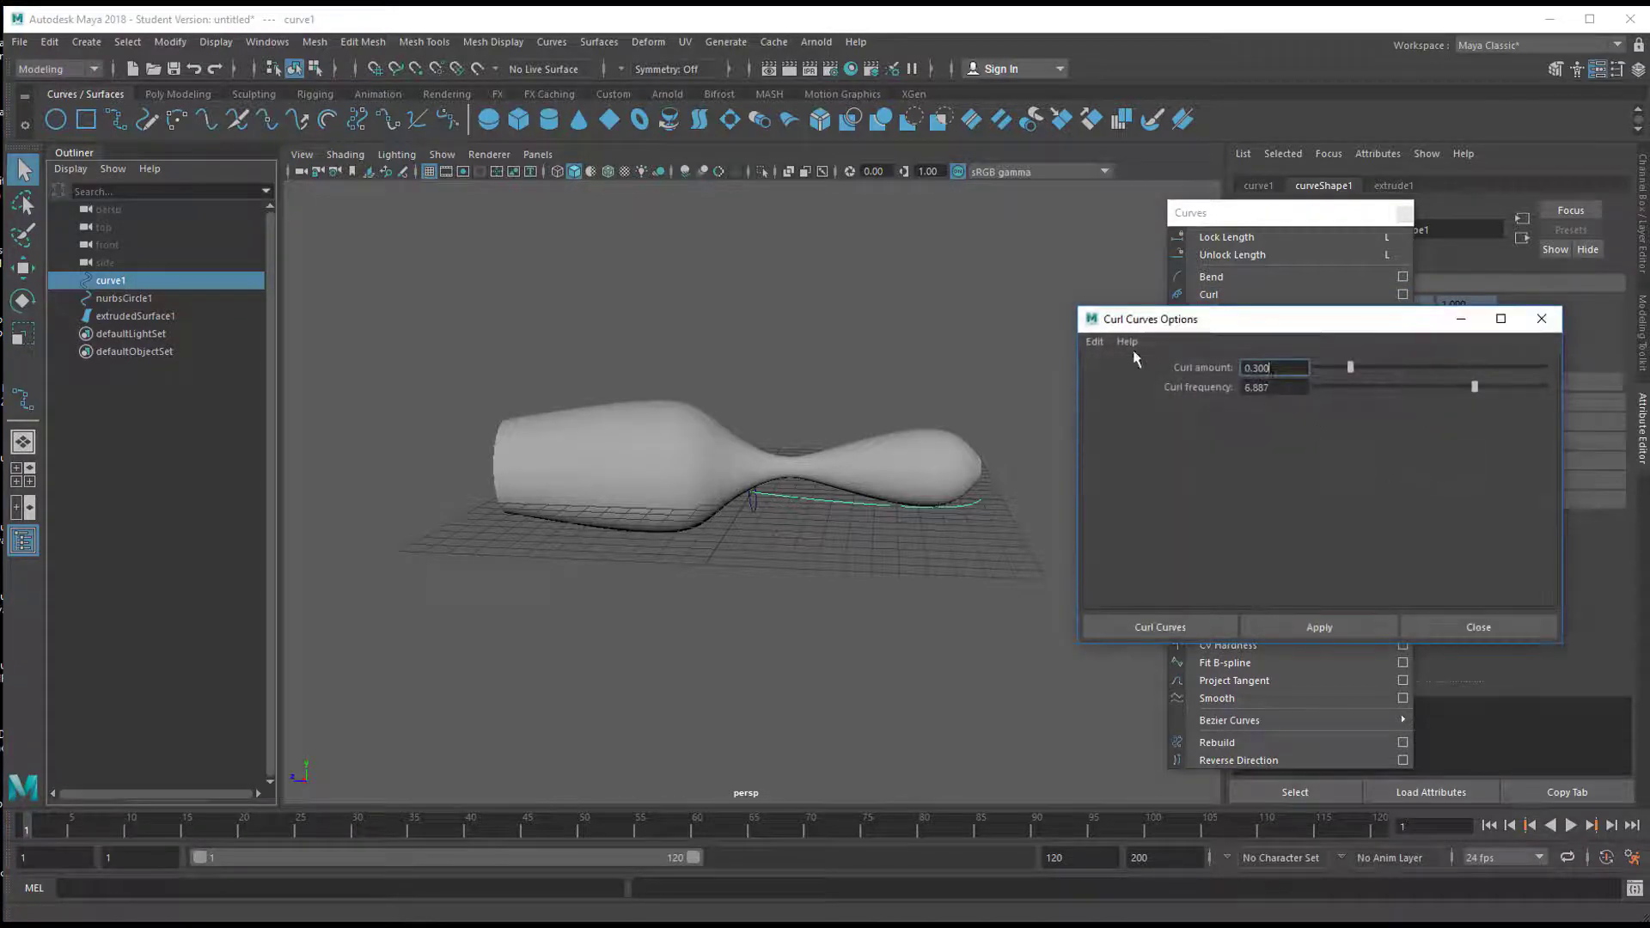
left_click(1093, 343)
left_click(1138, 380)
left_click(1349, 626)
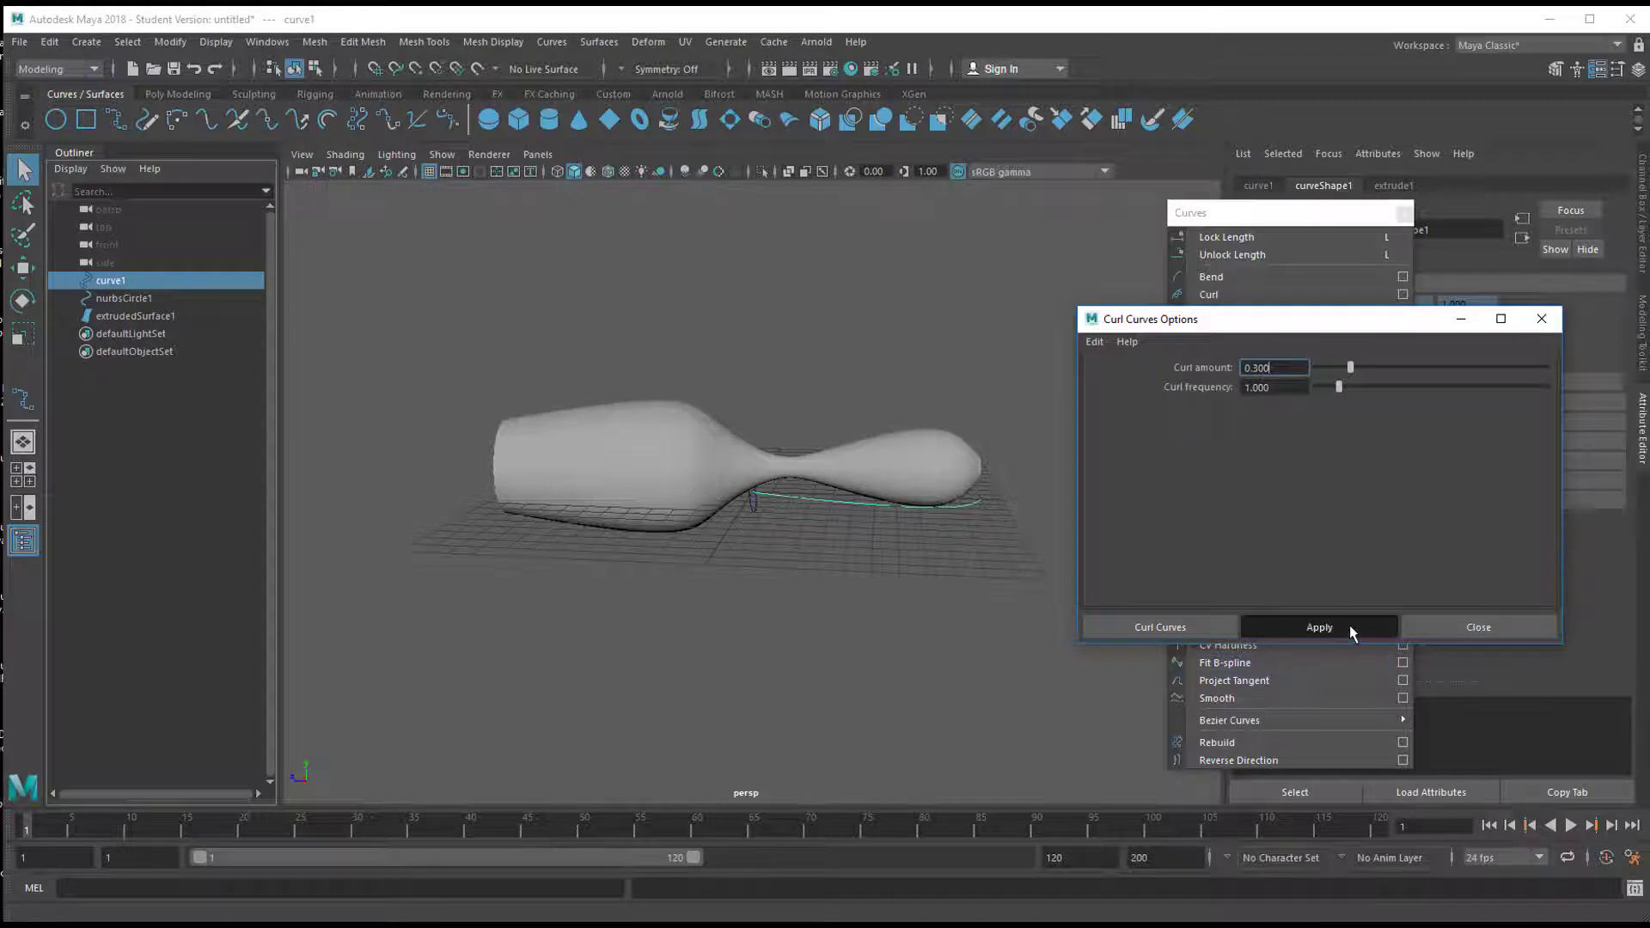
left_click_drag(989, 662, 945, 559, "alt")
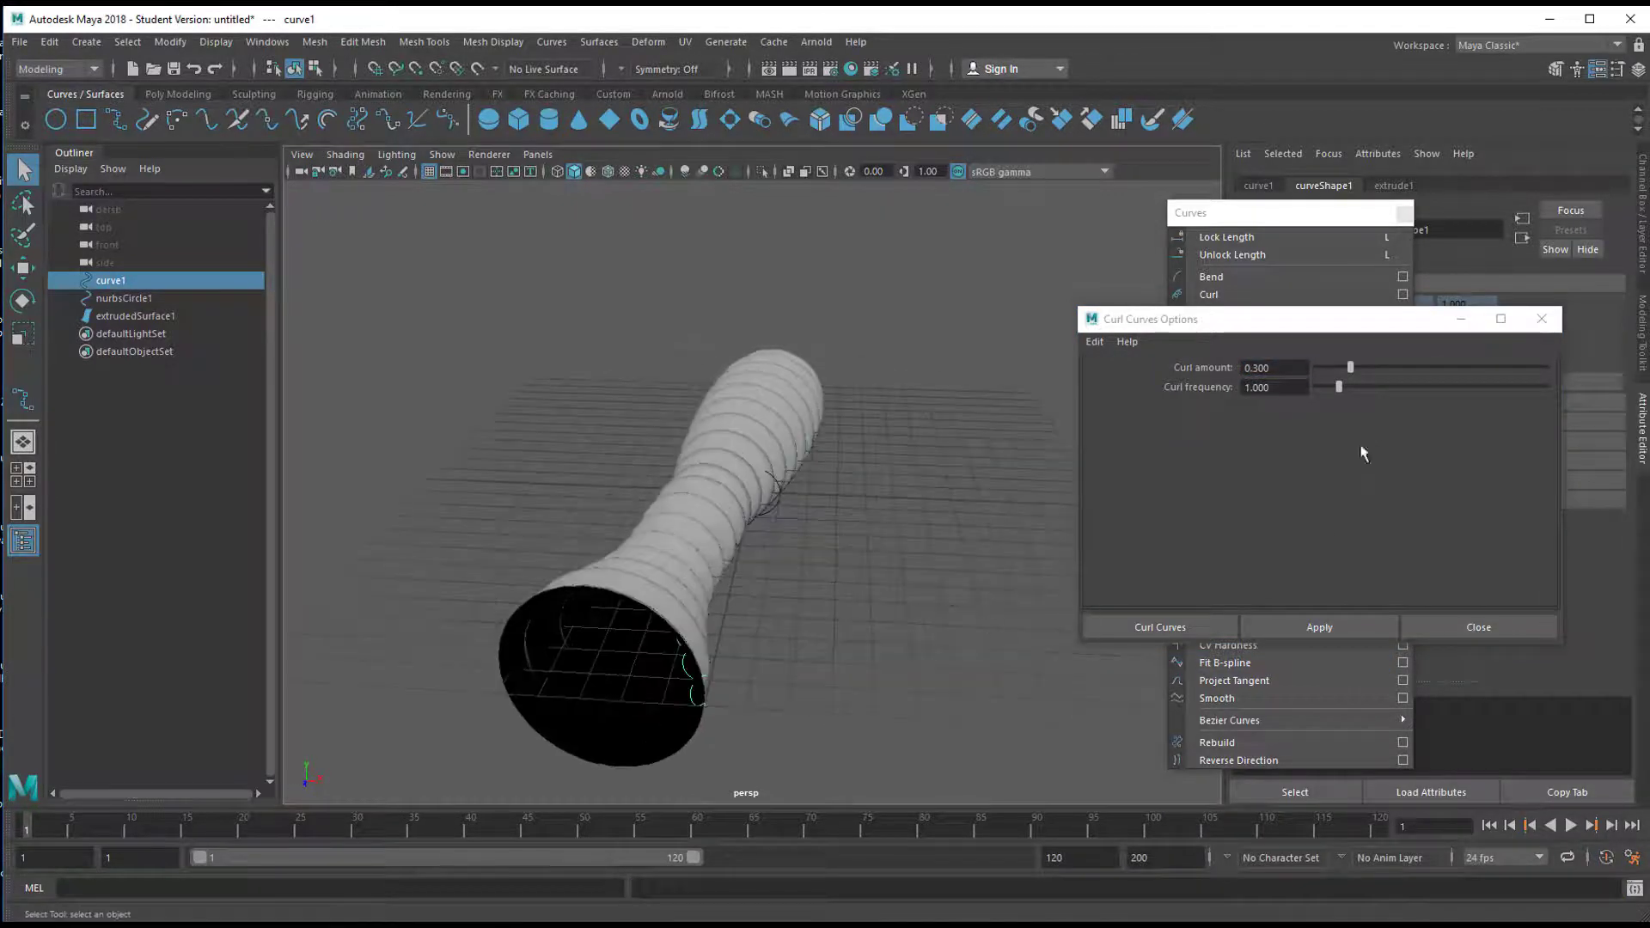
Curl curve1 a second time, then reset the curl amount to 0.300 and close the options
left_click(1347, 632)
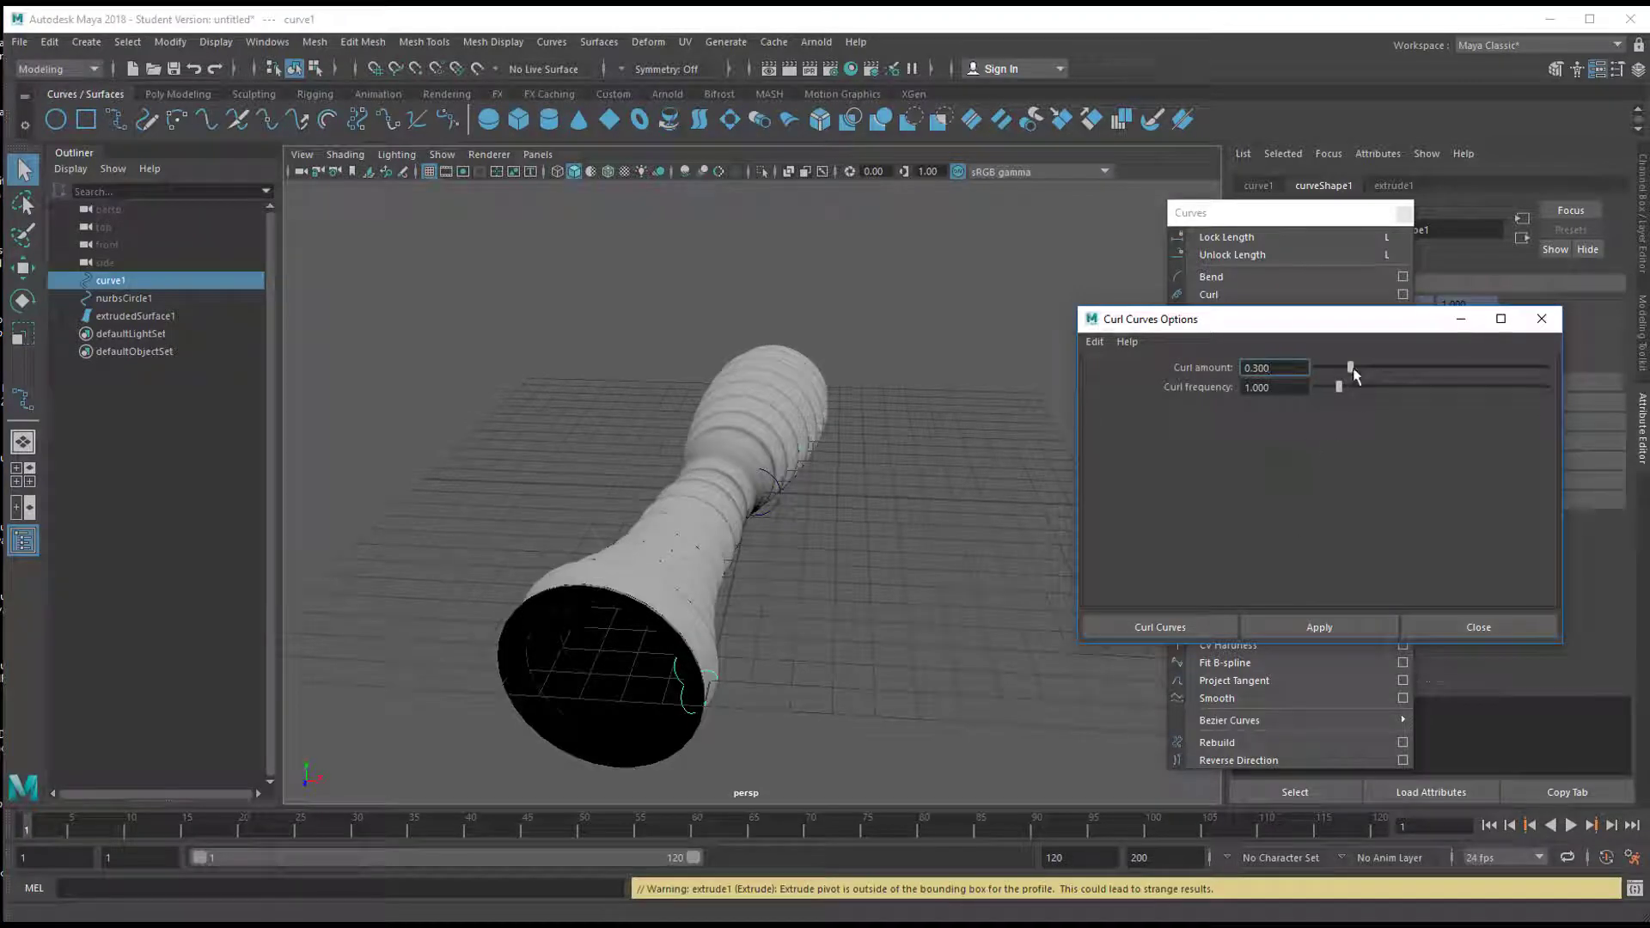
left_click_drag(1031, 593, 722, 574, "alt")
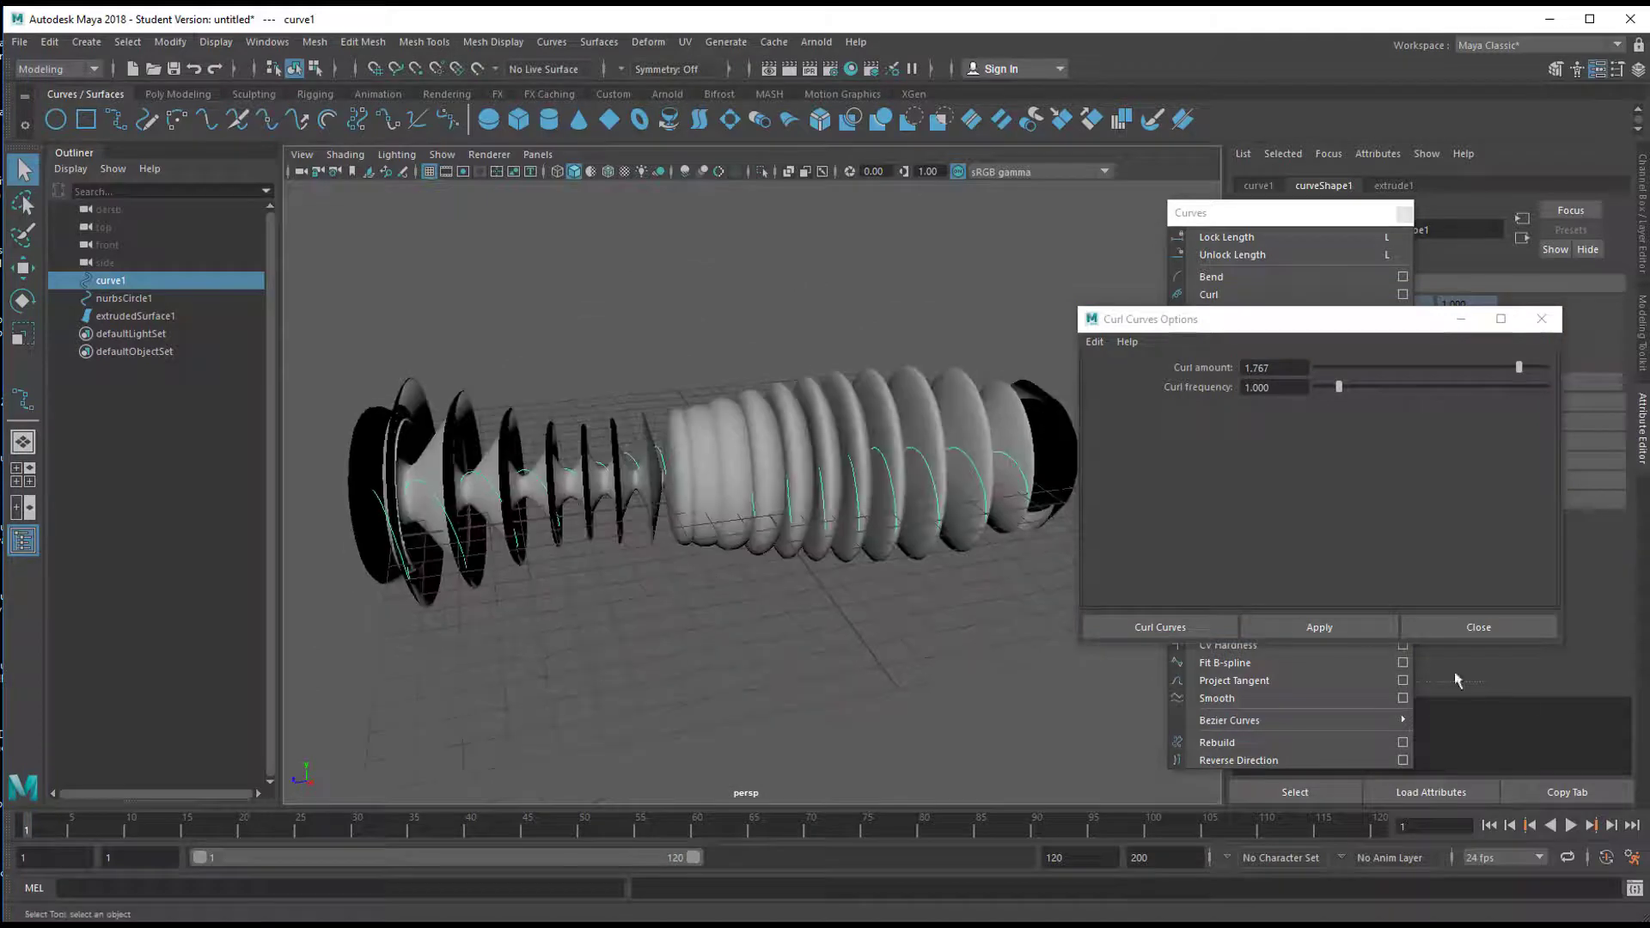
left_click(1094, 341)
left_click(1158, 394)
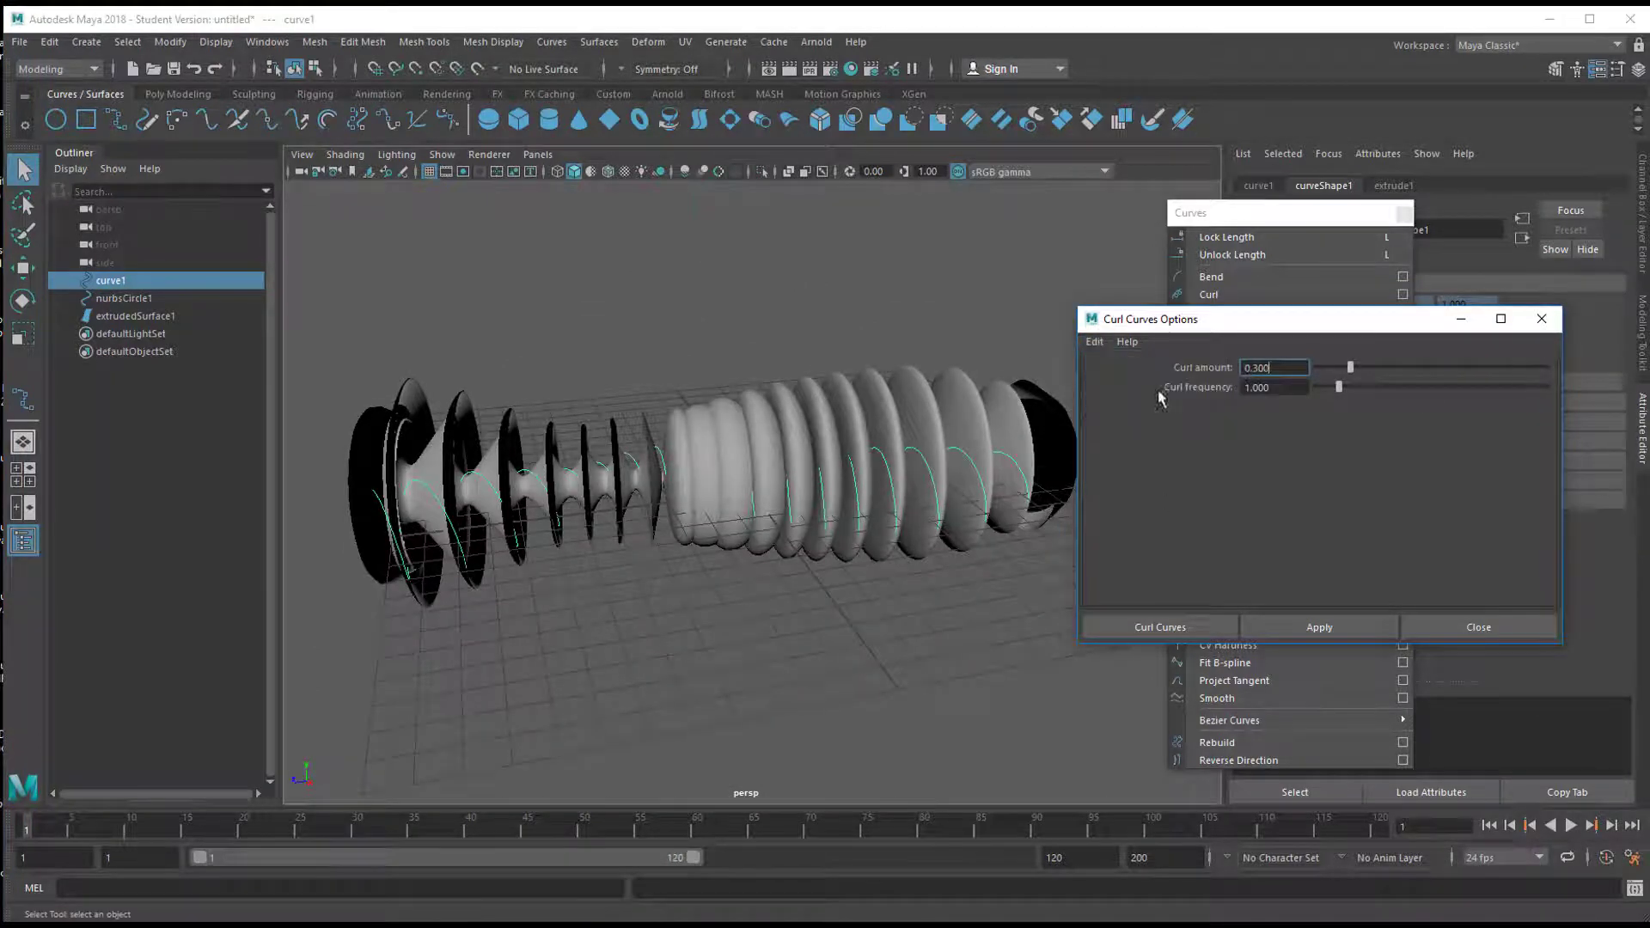
left_click(1478, 628)
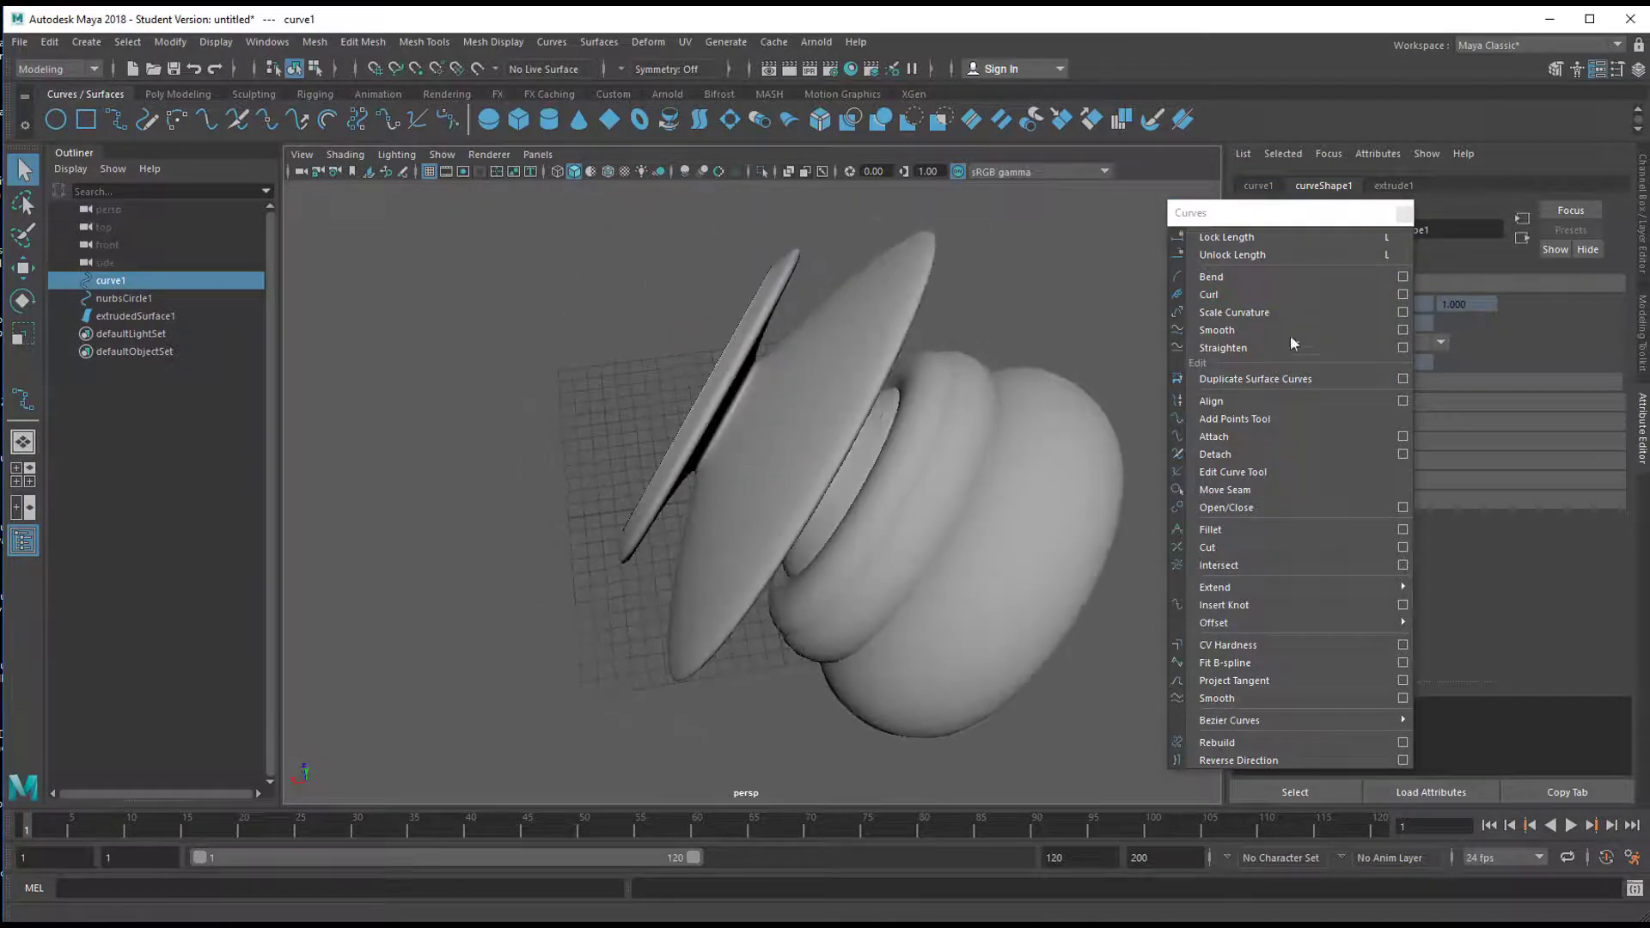
Smooth curve1 five times, then straighten it into a line
left_click_drag(1075, 430, 694, 521, "alt")
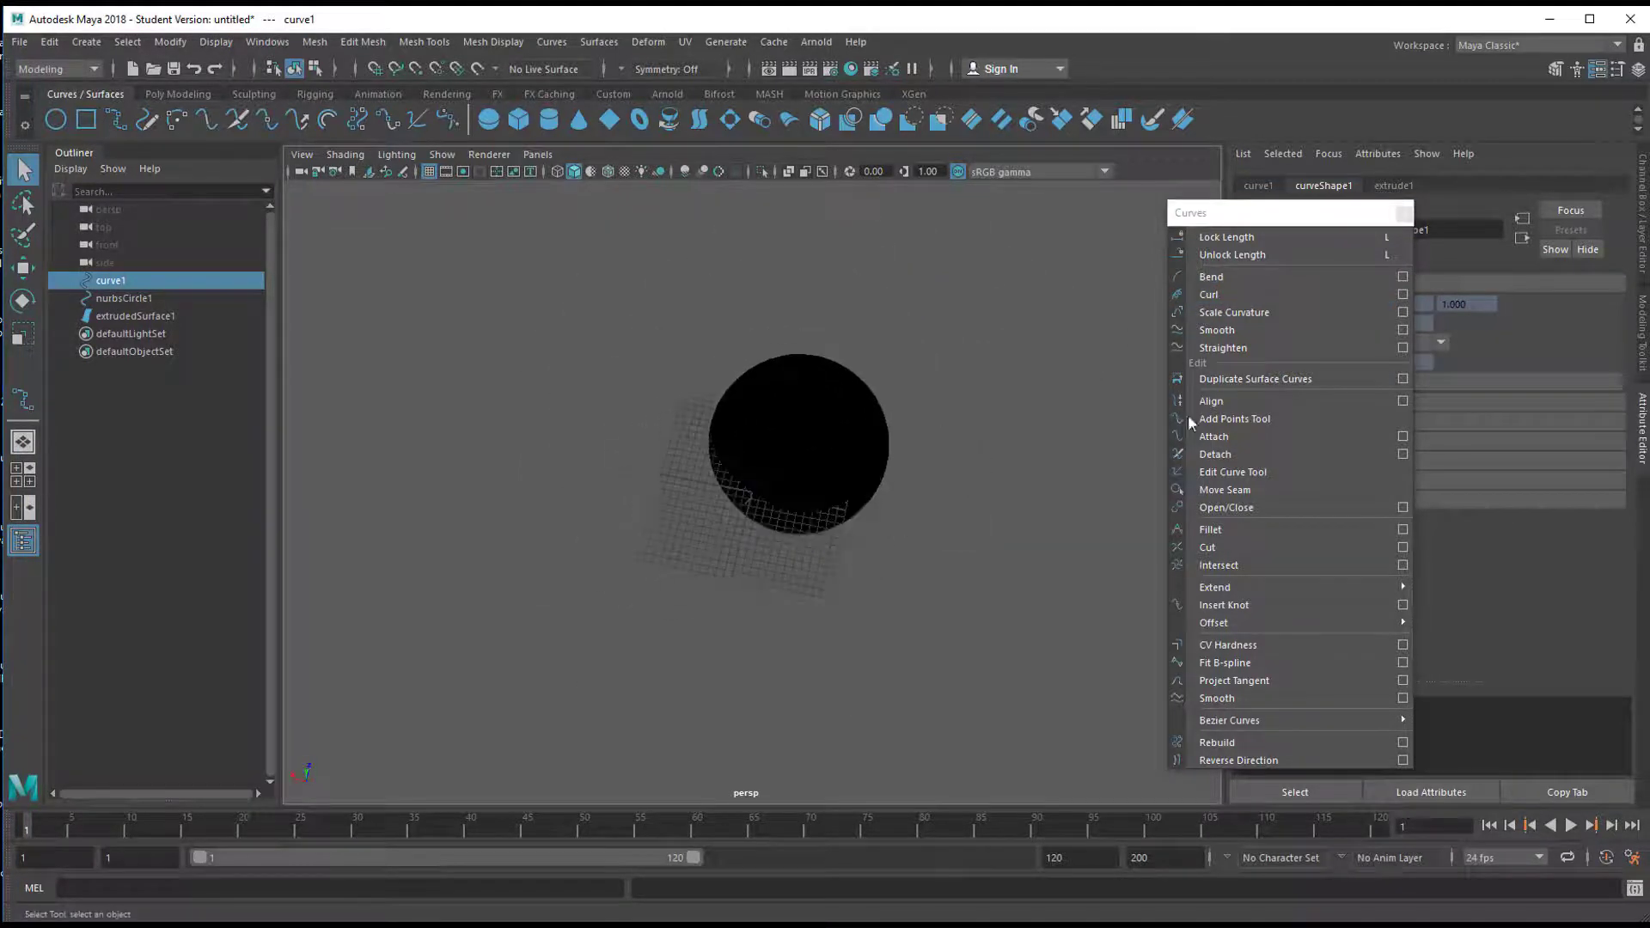
left_click(1242, 337)
left_click(1244, 336)
left_click(1244, 336)
left_click(1246, 335)
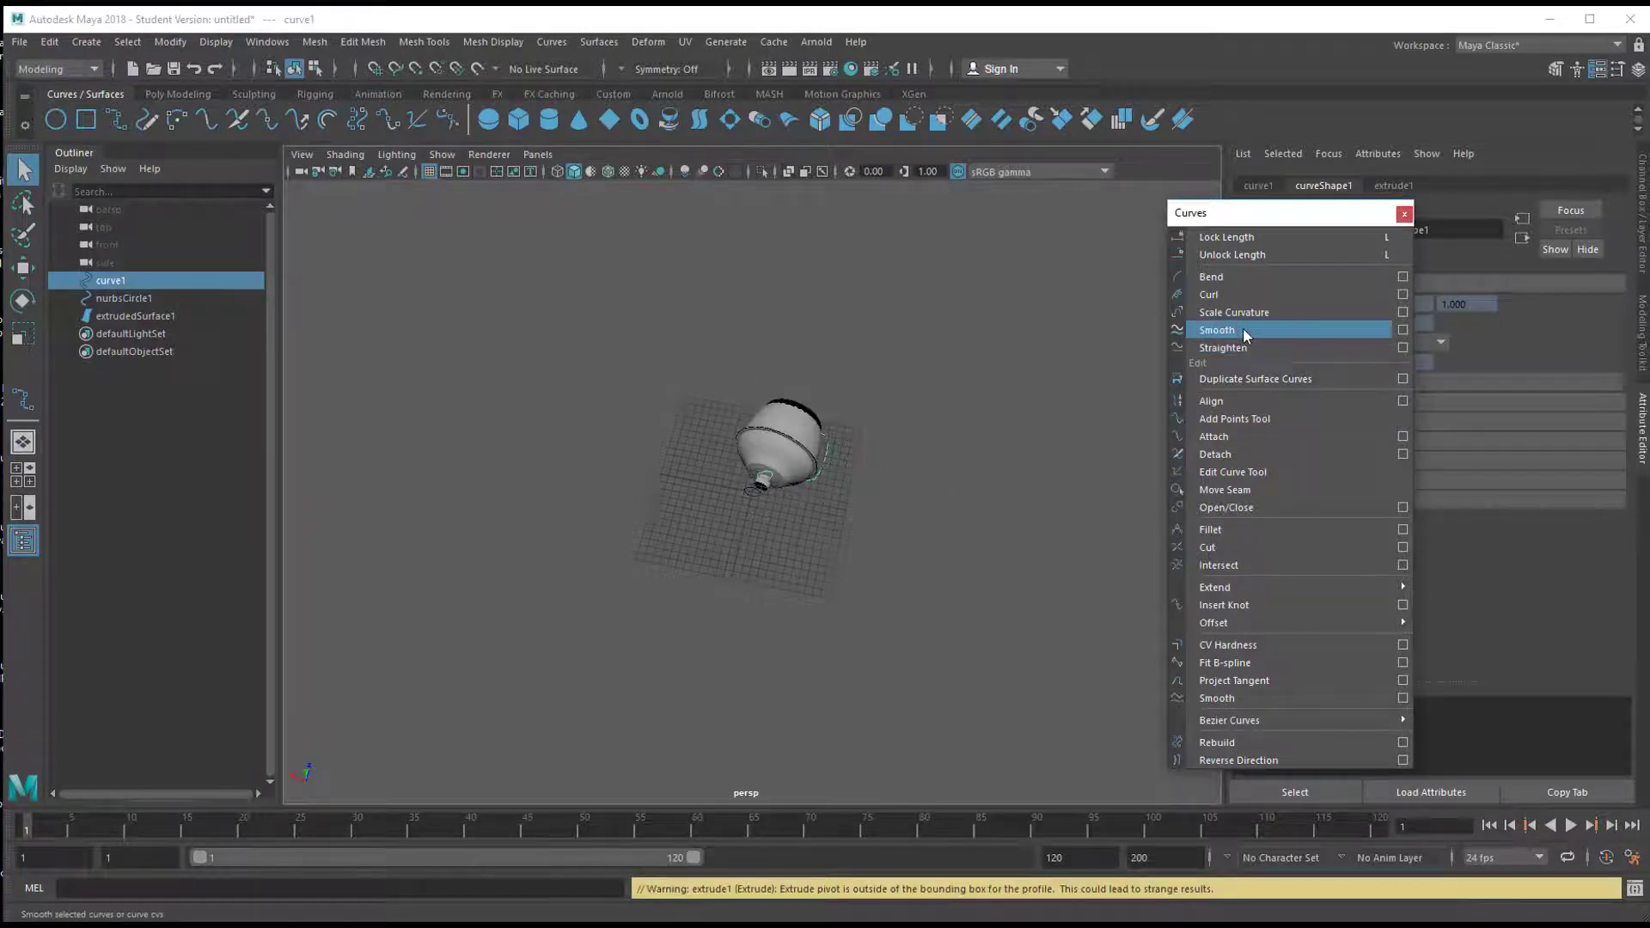
left_click(1244, 333)
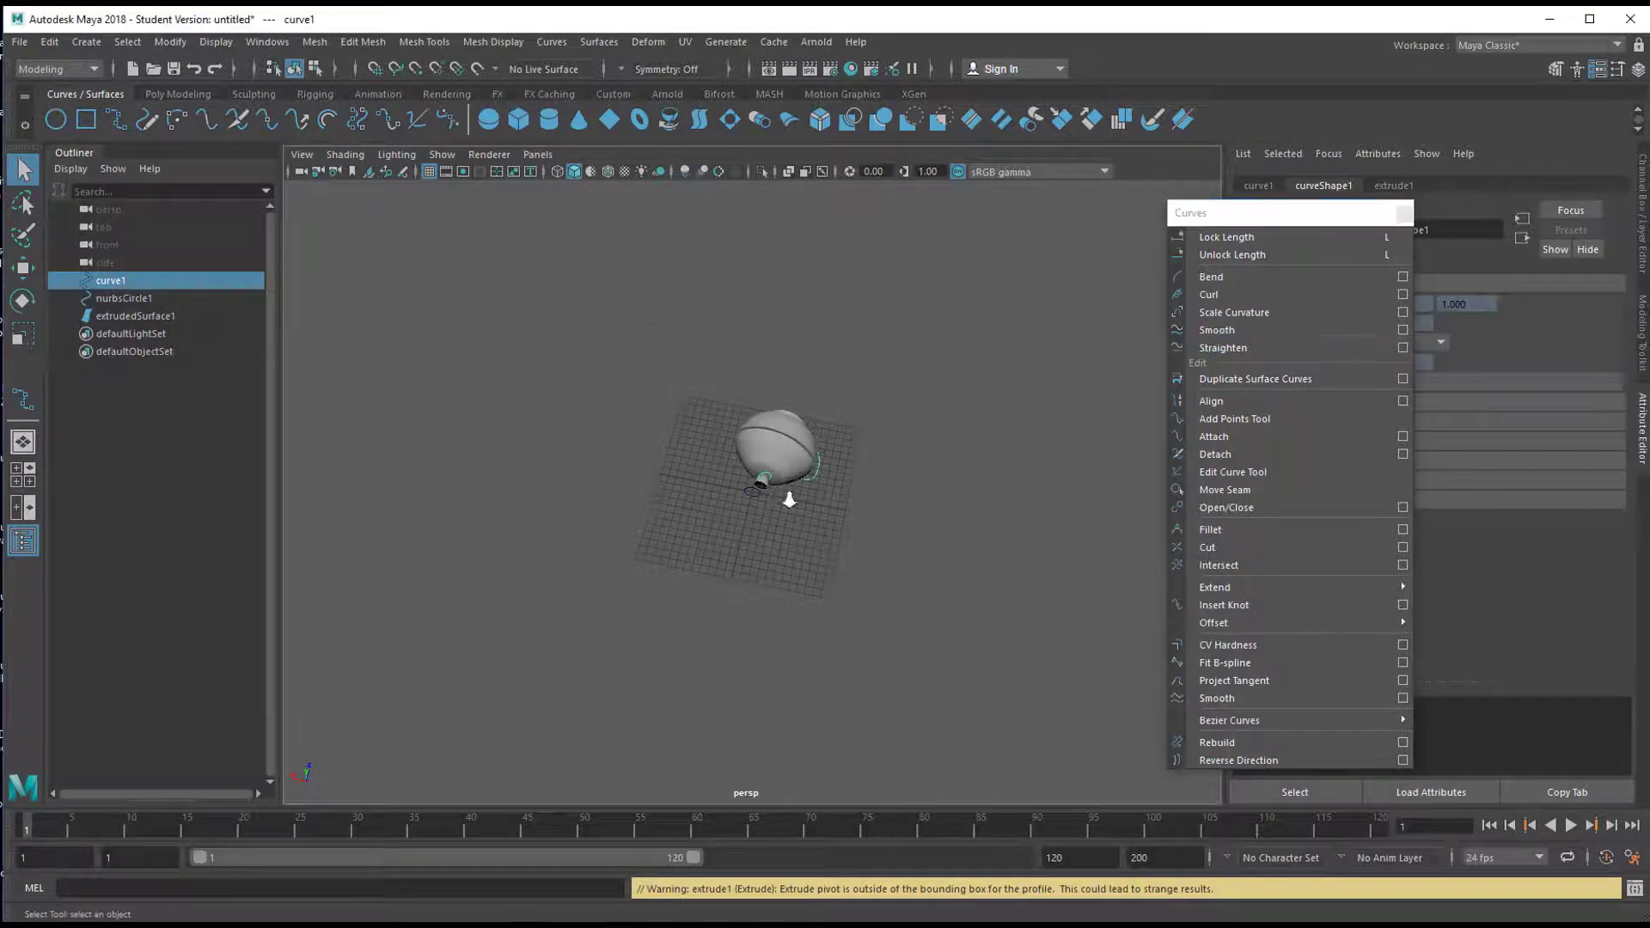
scroll(755, 497, "up", 5)
left_click_drag(849, 509, 808, 488, "alt")
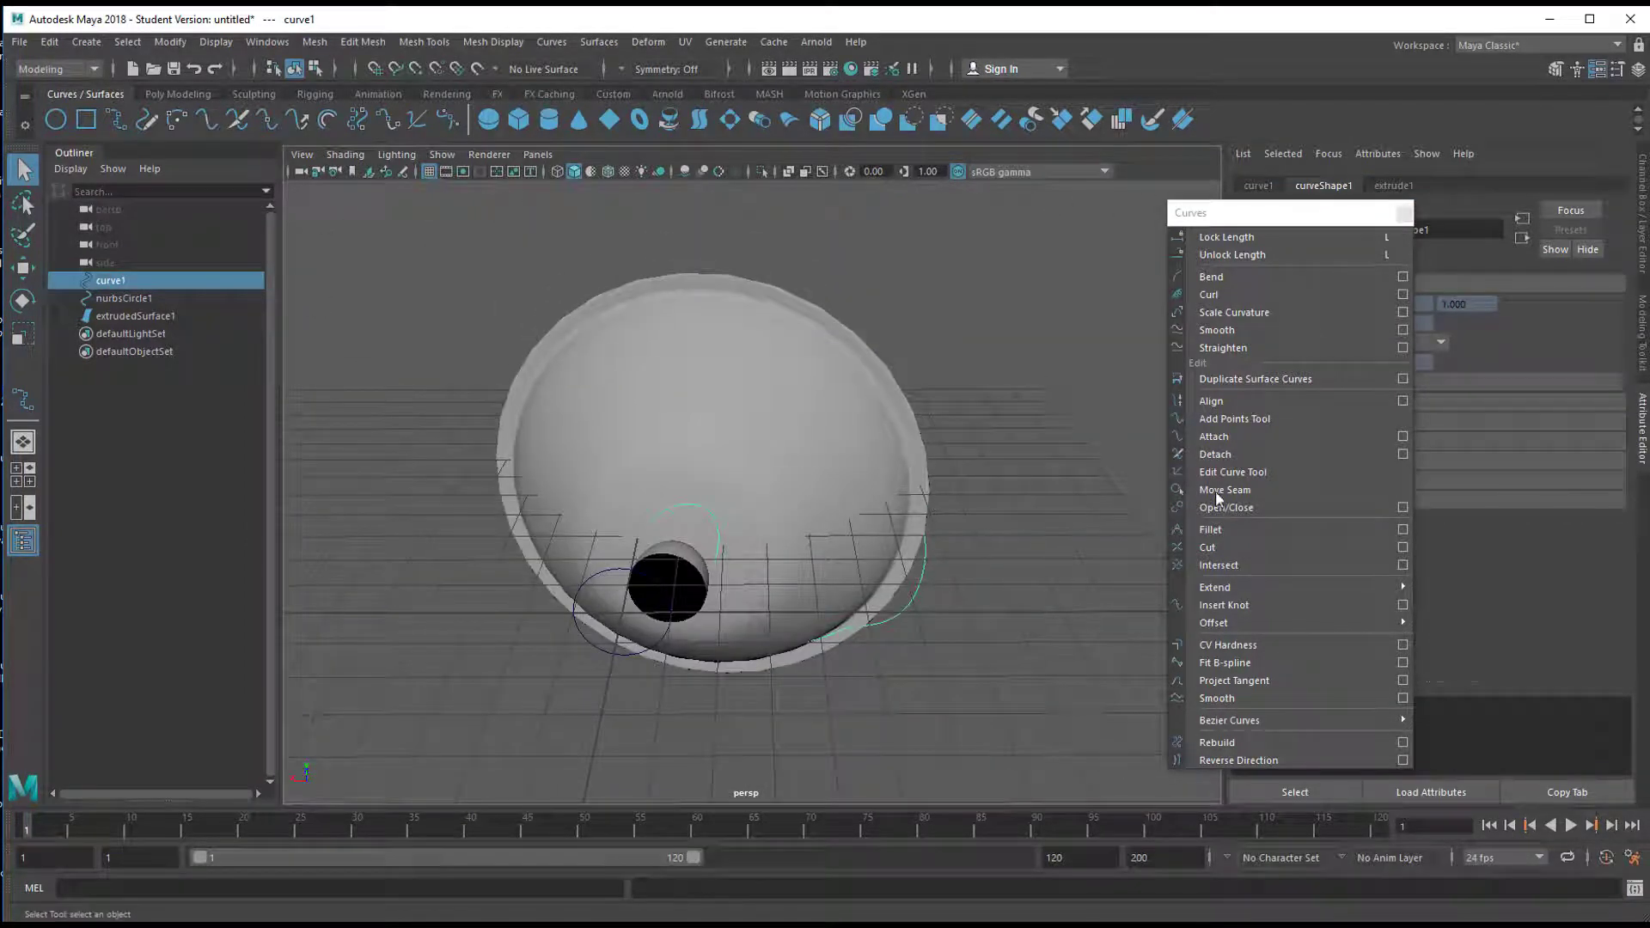
left_click(1255, 349)
left_click_drag(648, 603, 535, 610, "alt")
Bend curve1 and curl it eleven times into a thick ring, then select nurbsCircle1
left_click(1222, 277)
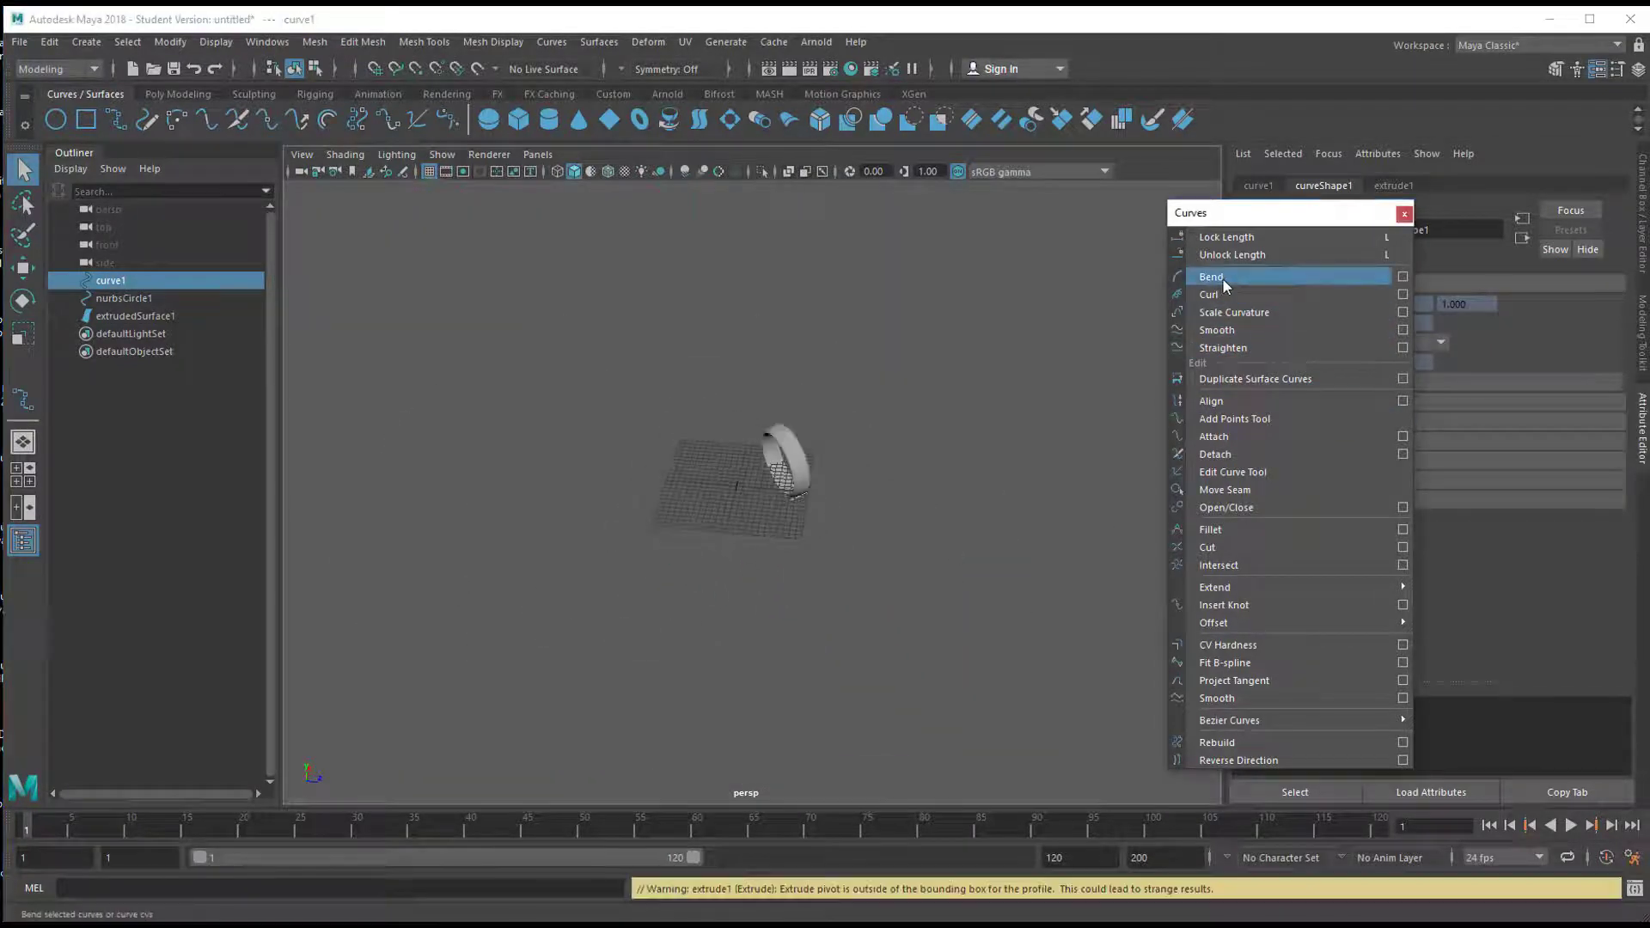
left_click(1220, 292)
left_click(1224, 292)
left_click(1224, 292)
left_click(1225, 292)
left_click(1224, 292)
left_click(1224, 290)
left_click(1223, 291)
left_click(1224, 290)
left_click(1223, 290)
left_click(1223, 293)
left_click(1224, 292)
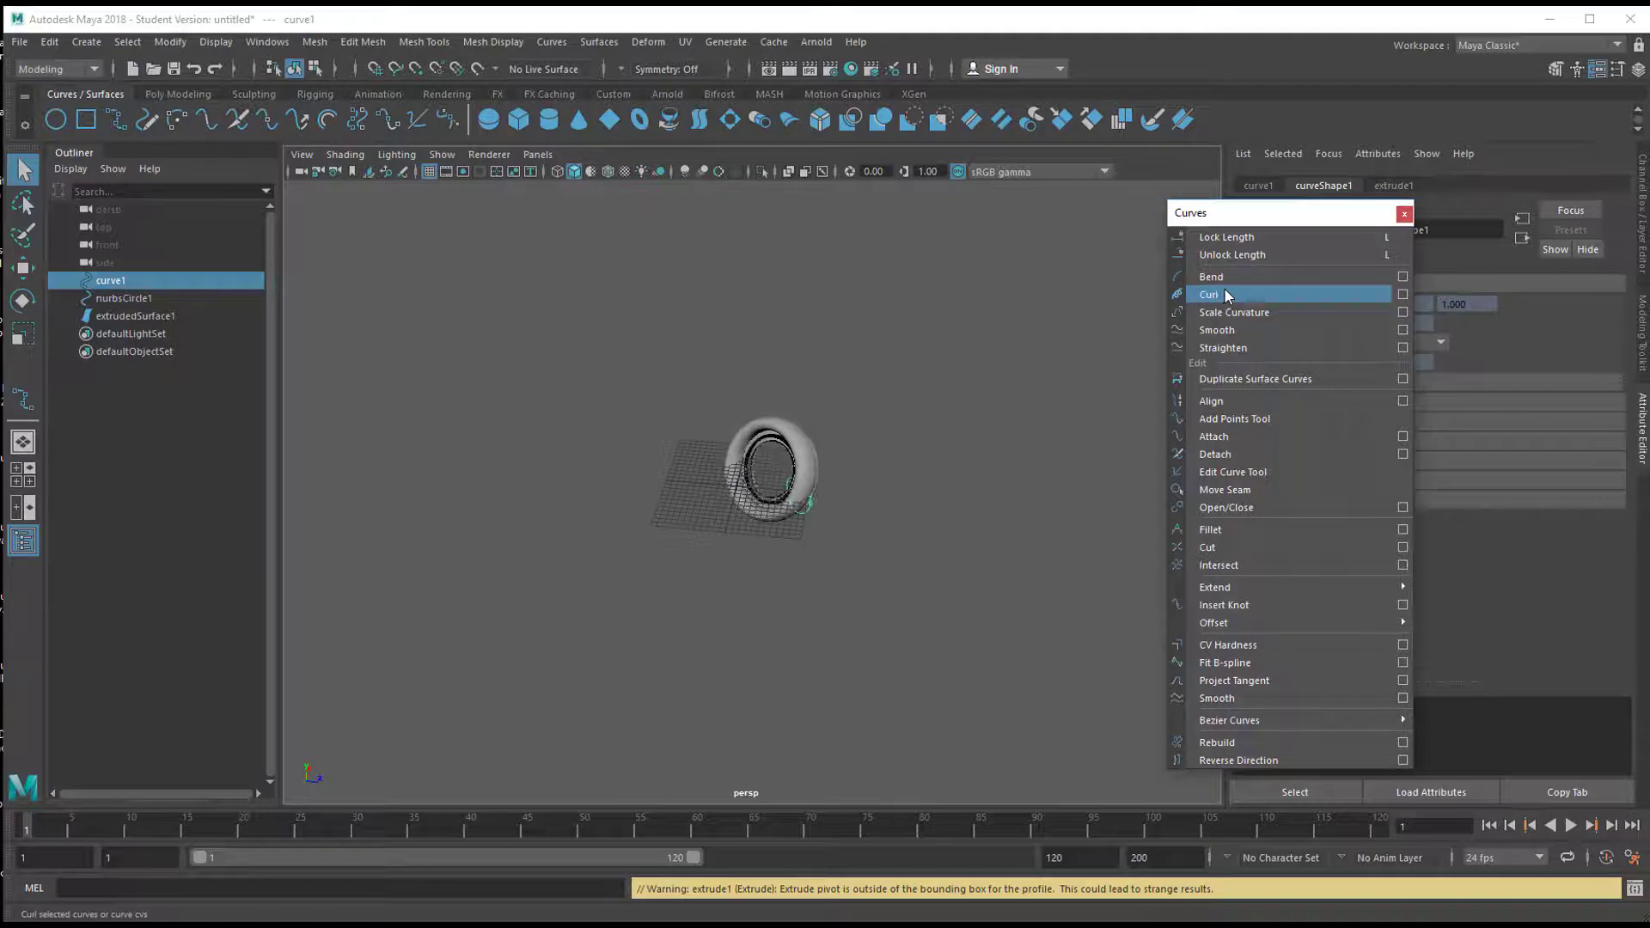
left_click(136, 297)
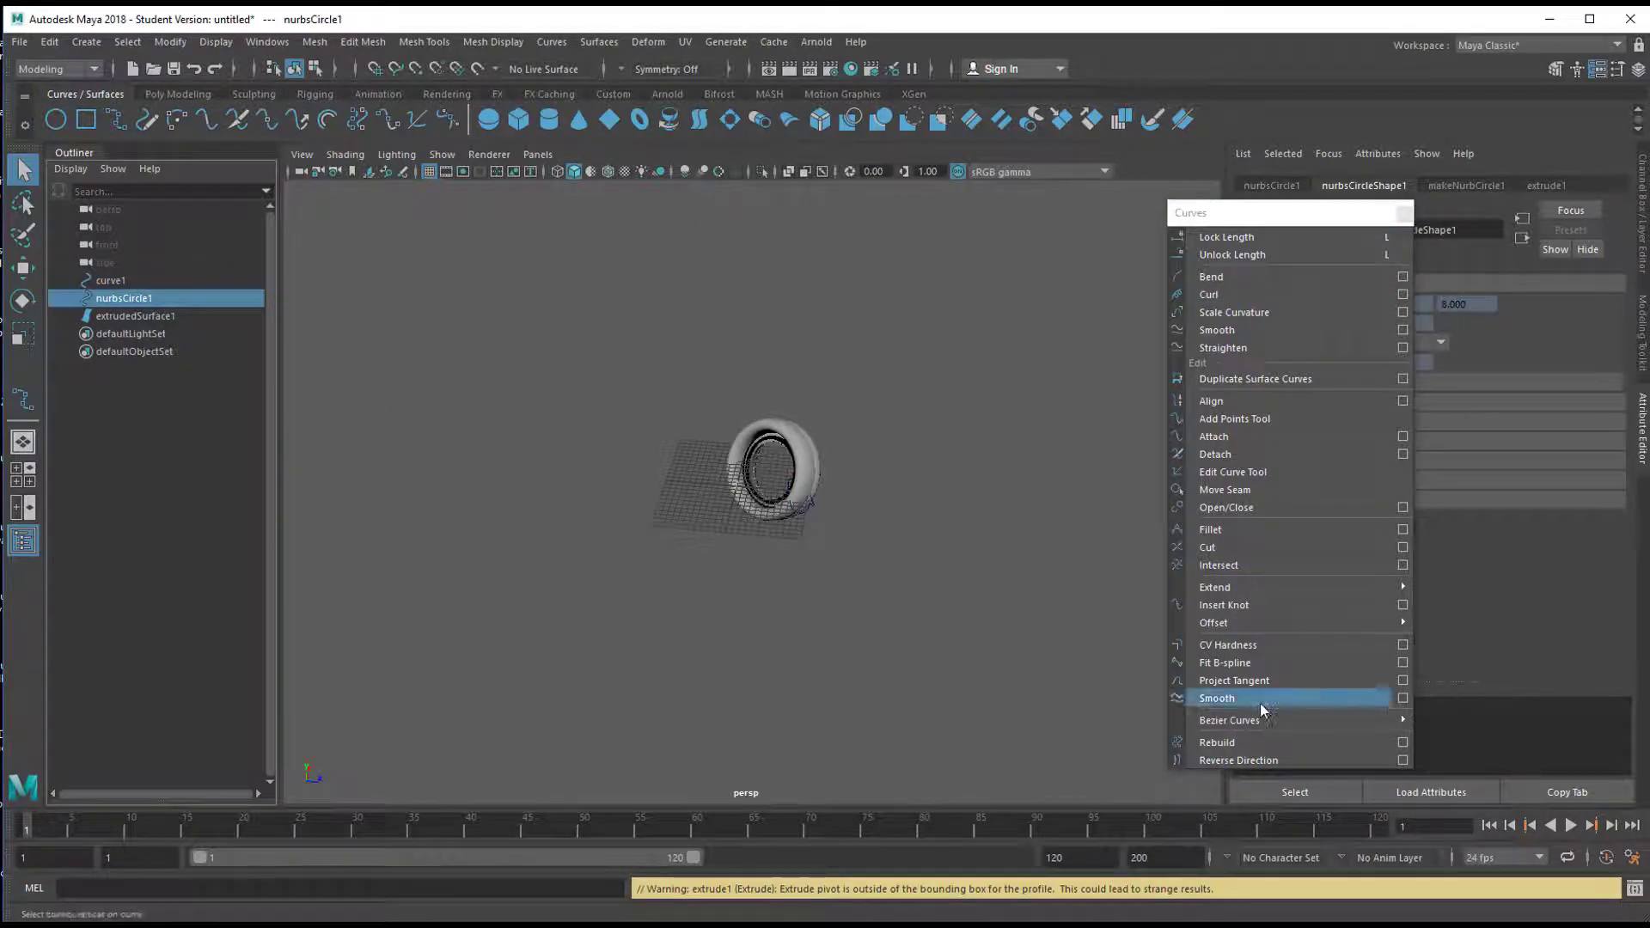
left_click(1307, 745)
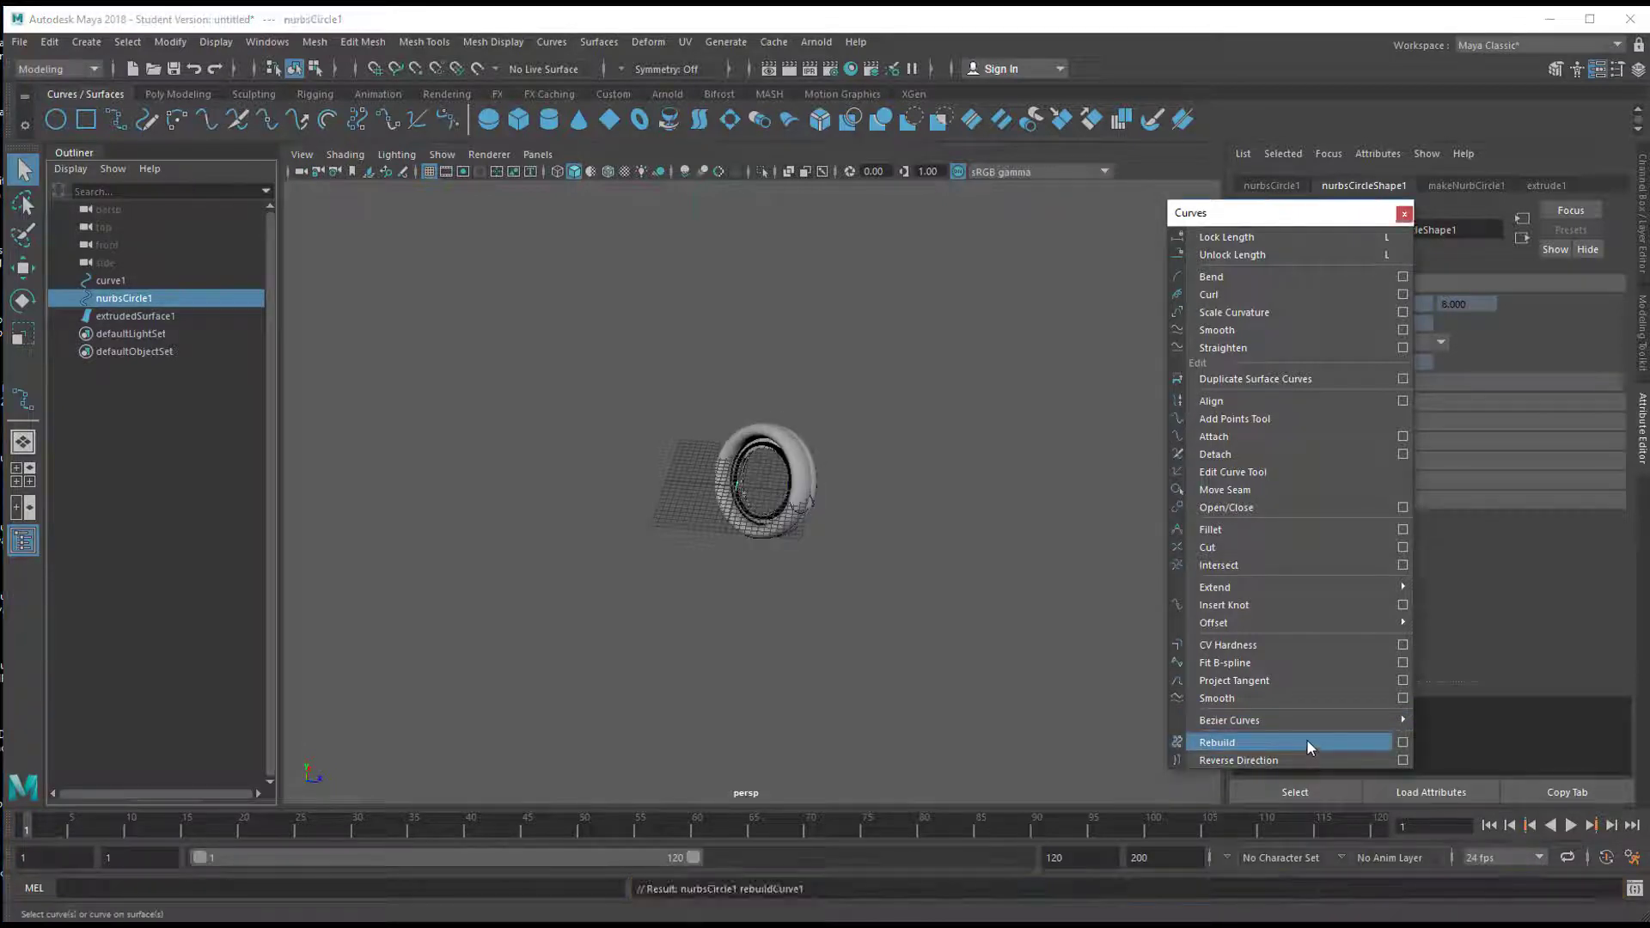
left_click(1403, 743)
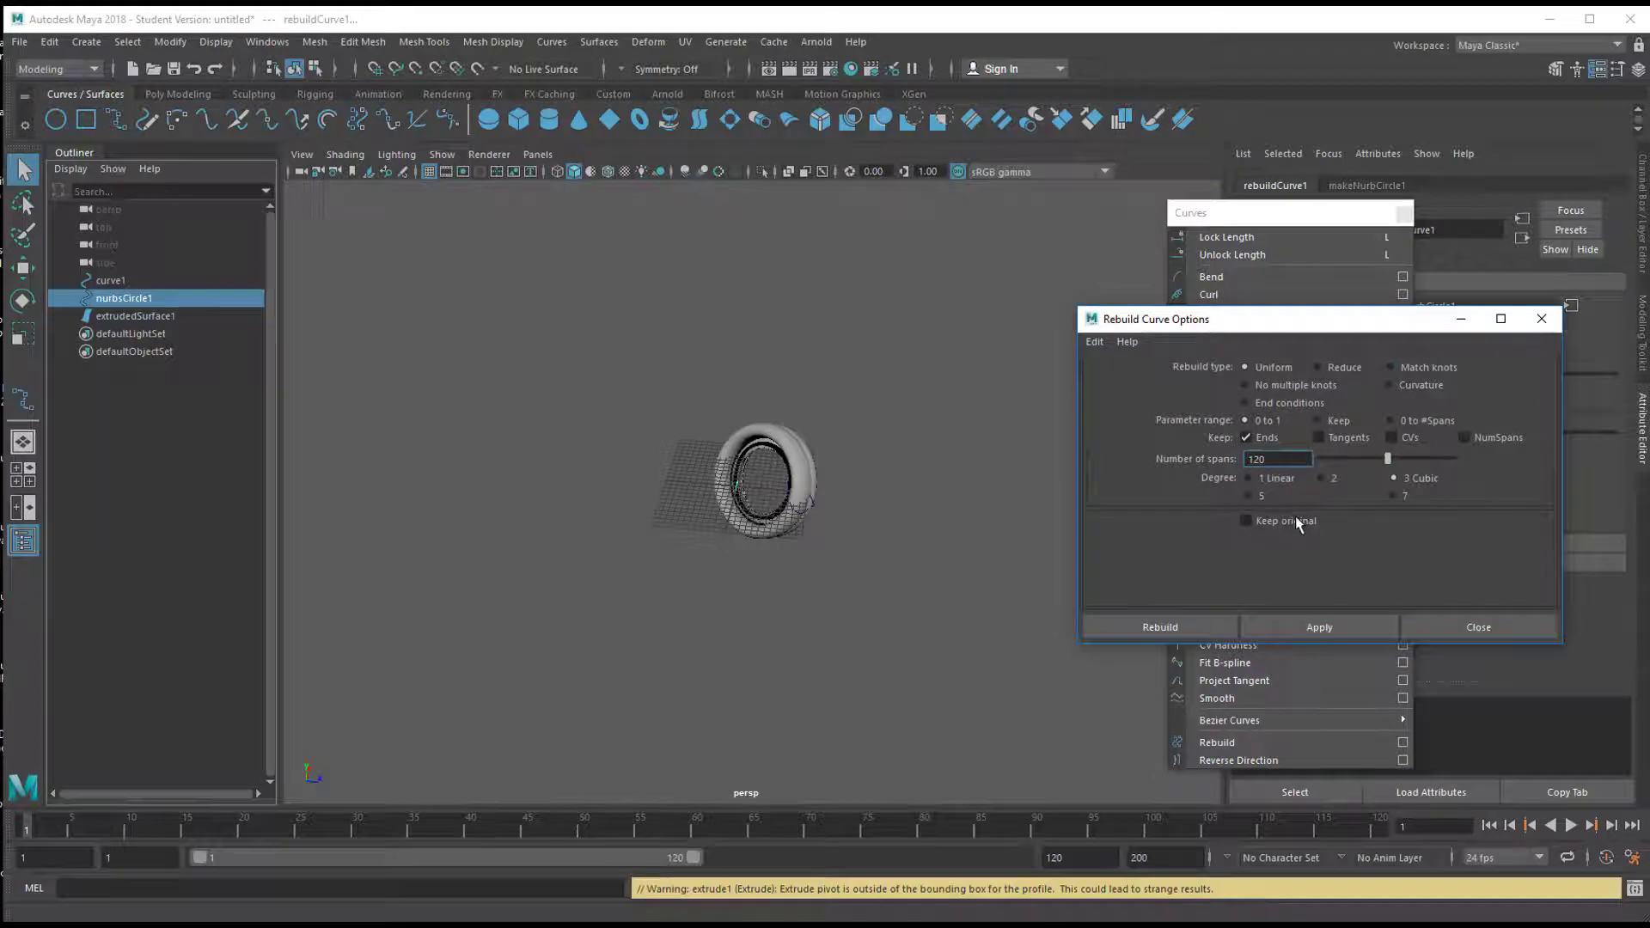
left_click(1476, 629)
right_click_drag(766, 615, 1126, 582, "alt")
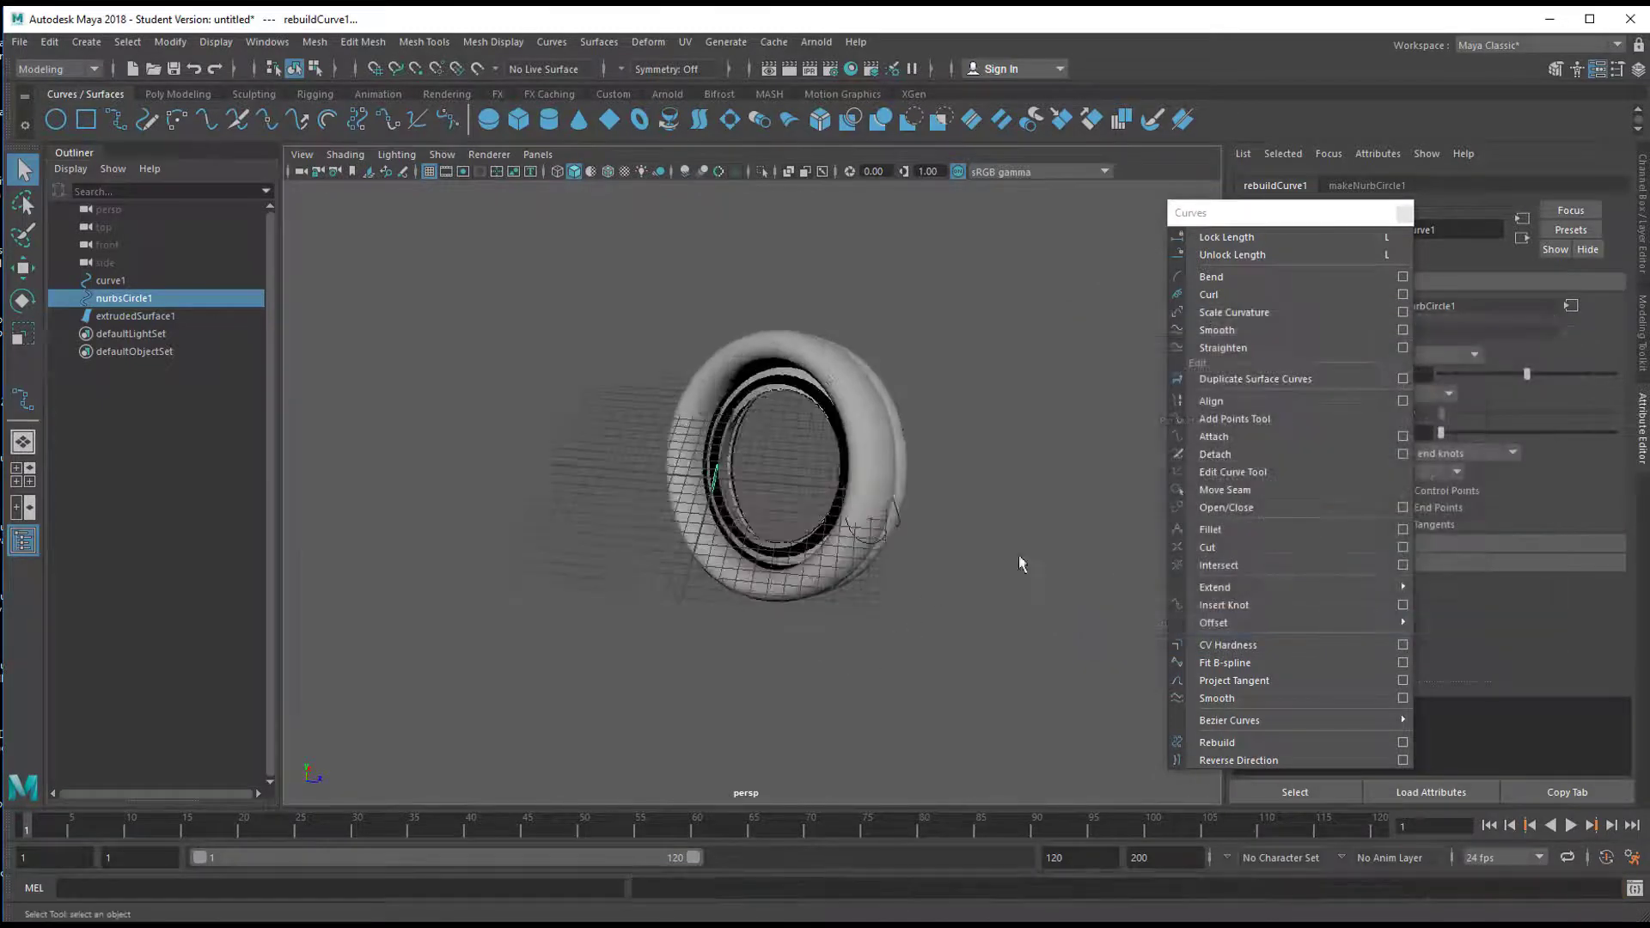
left_click_drag(669, 544, 807, 531, "alt")
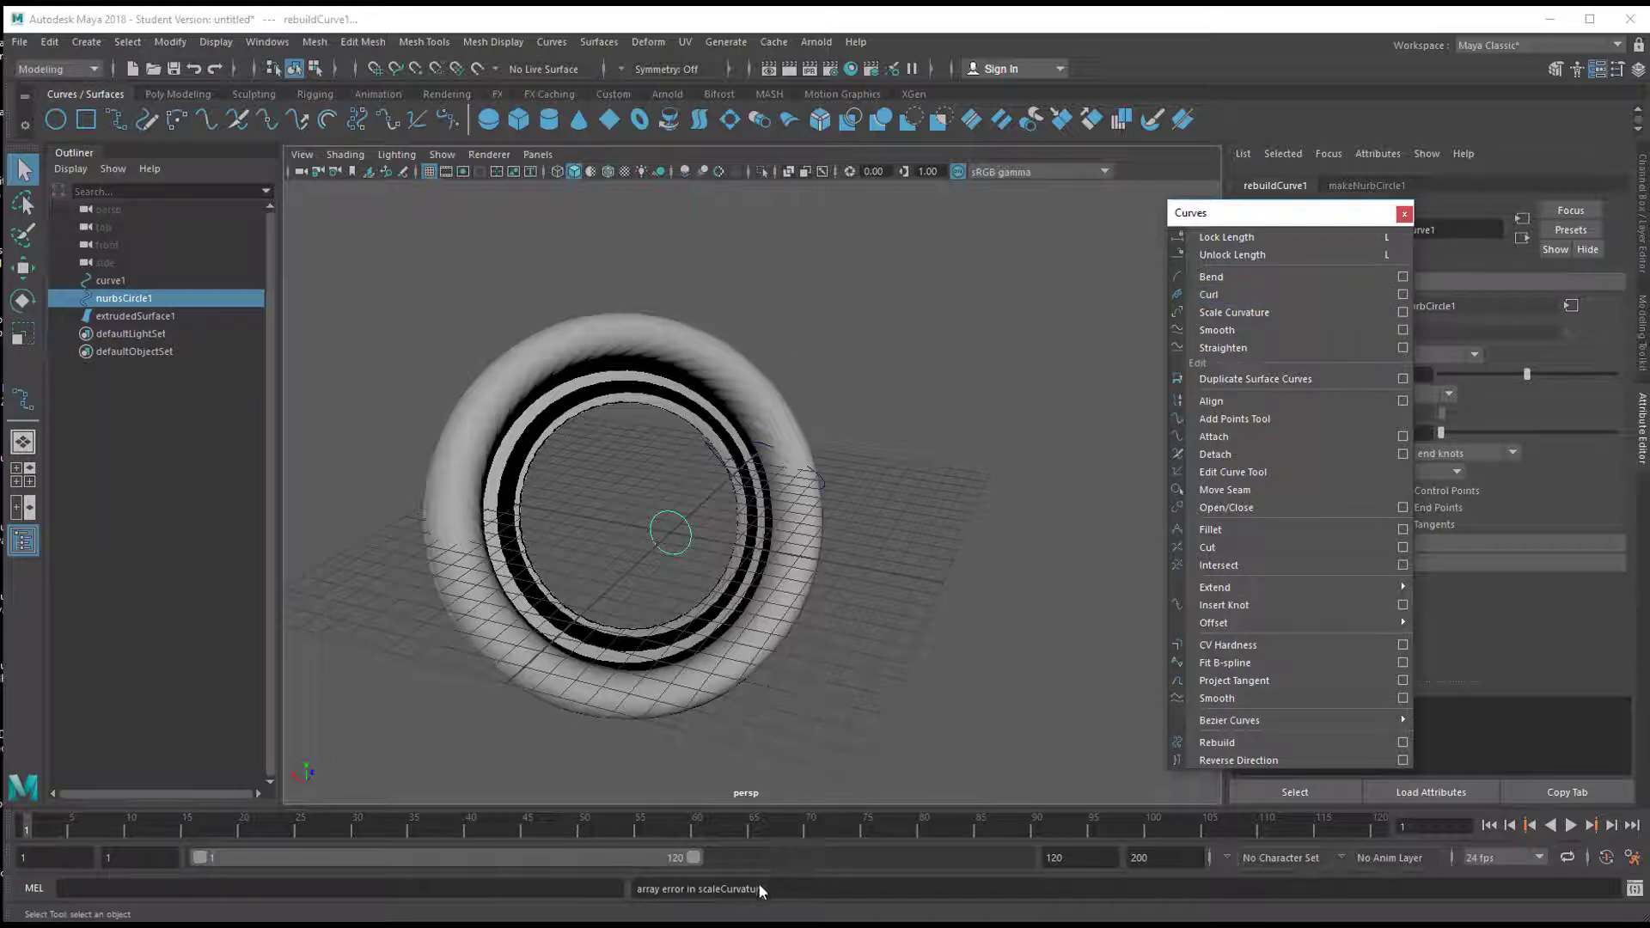
Bend the curve once and rotate nurbsCircle1 about 154° on X
left_click(1243, 287)
left_click_drag(721, 599, 797, 623, "alt")
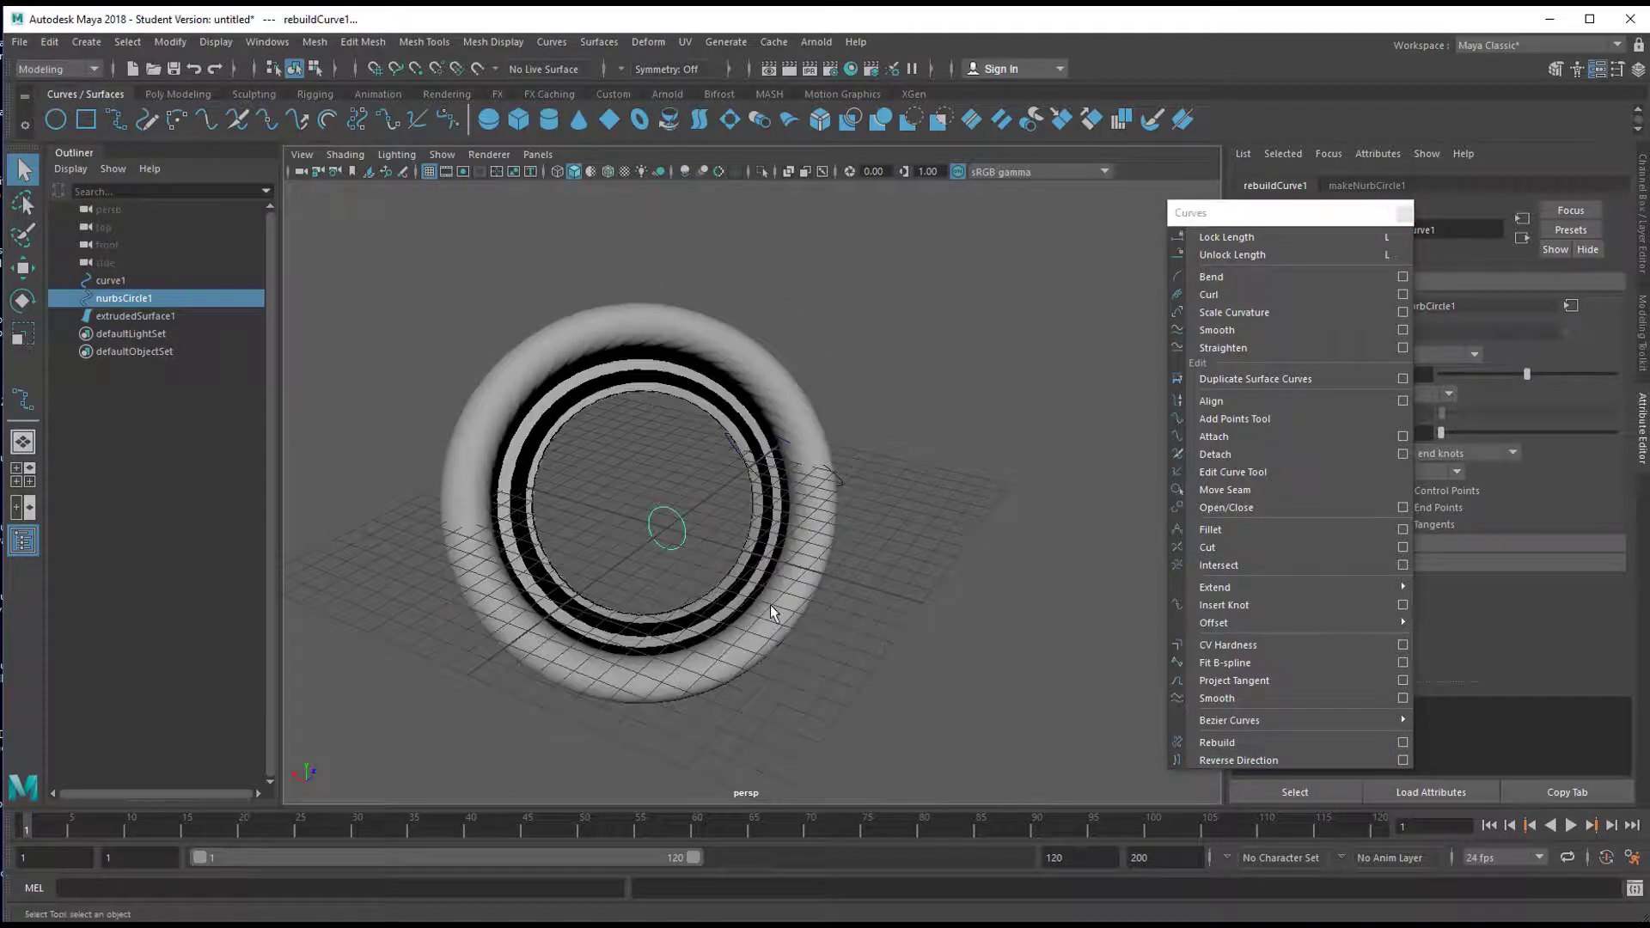
key("e")
left_click_drag(655, 487, 690, 562)
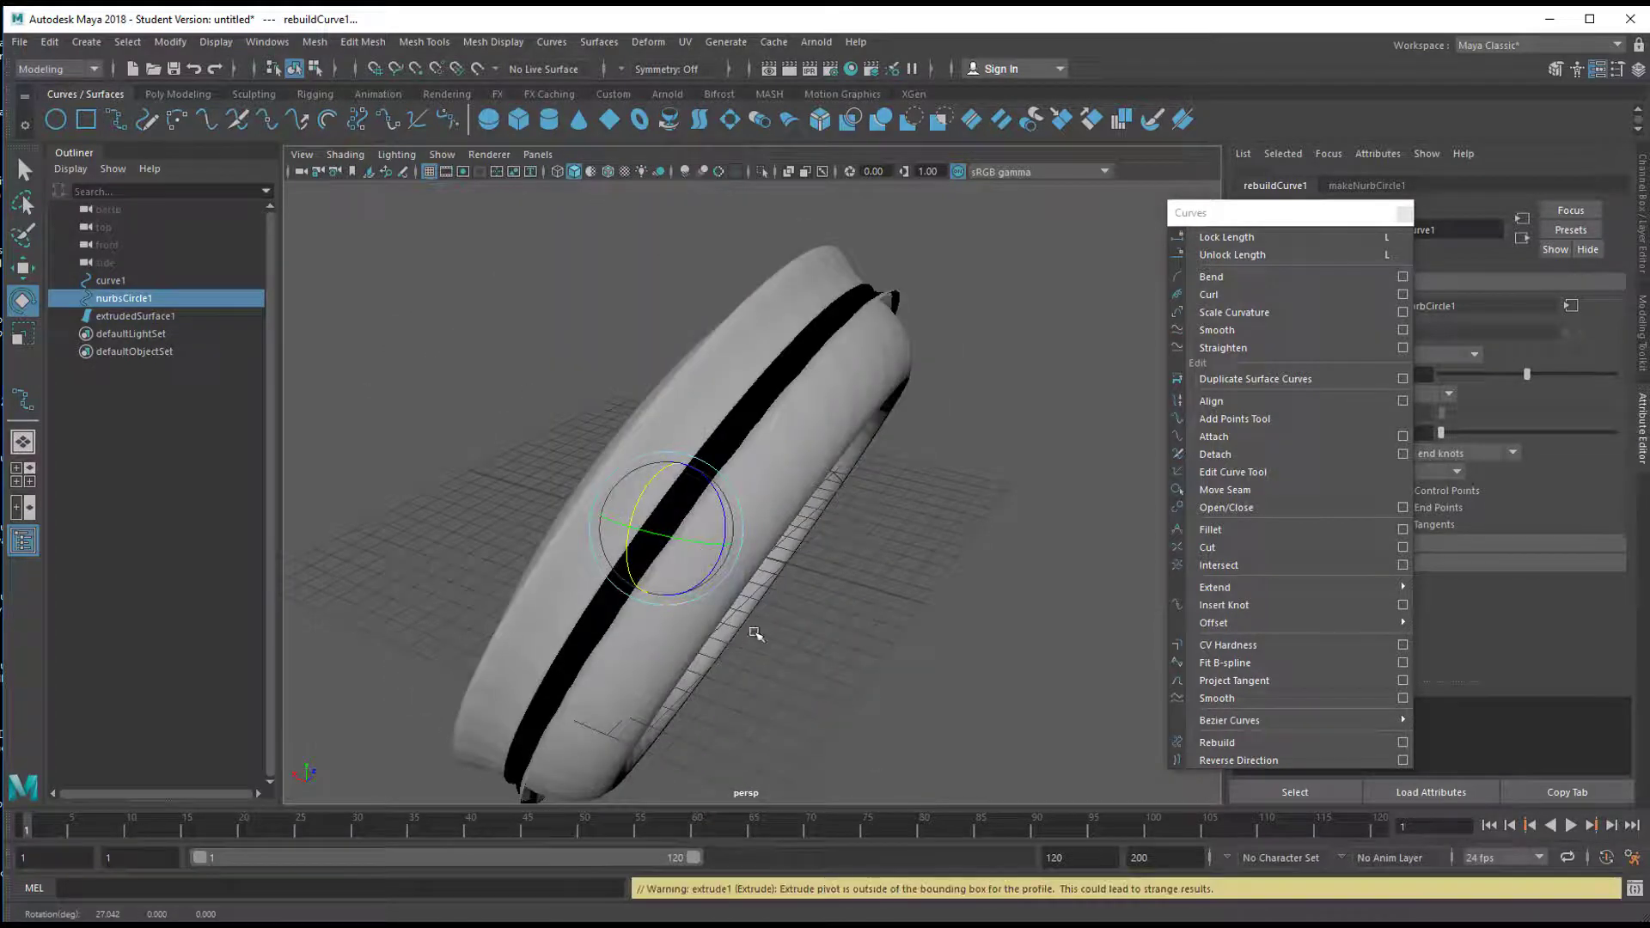
Scale nurbsCircle1 up uniformly into a wide, rope-like ring and move the camera closer
key("r")
left_click_drag(666, 528, 1017, 641)
left_click_drag(607, 672, 826, 576, "alt")
right_click_drag(826, 575, 763, 582, "alt")
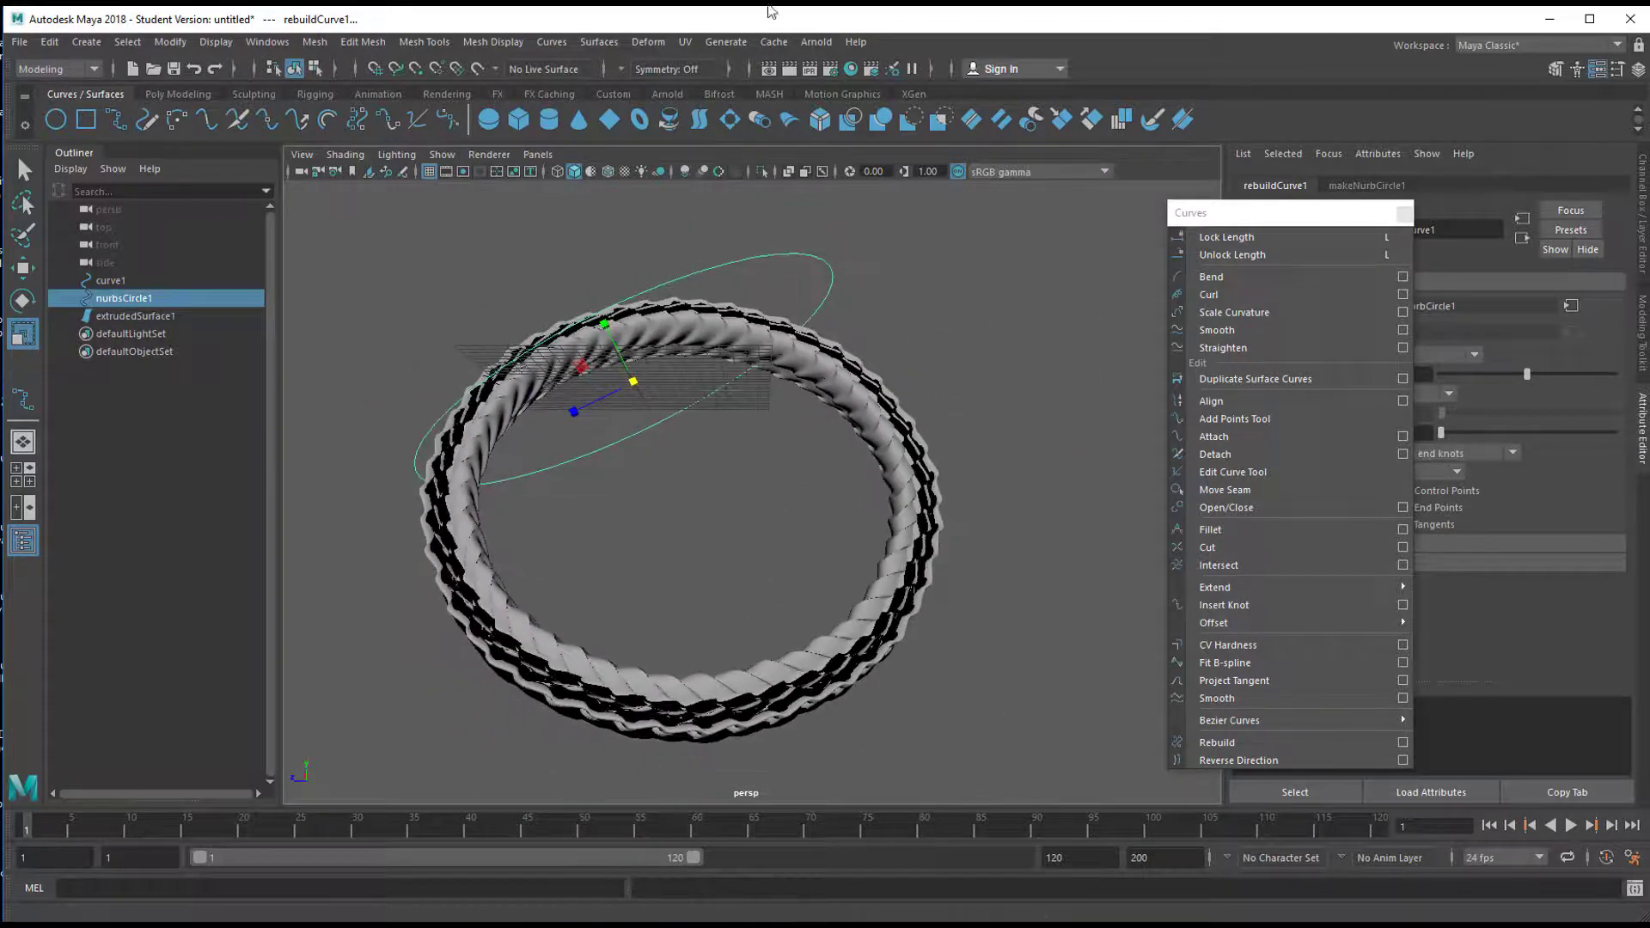
Add an Arnold skydome light, aiSkyDomeLight1, to the scene
left_click(816, 41)
mouse_move(862, 137)
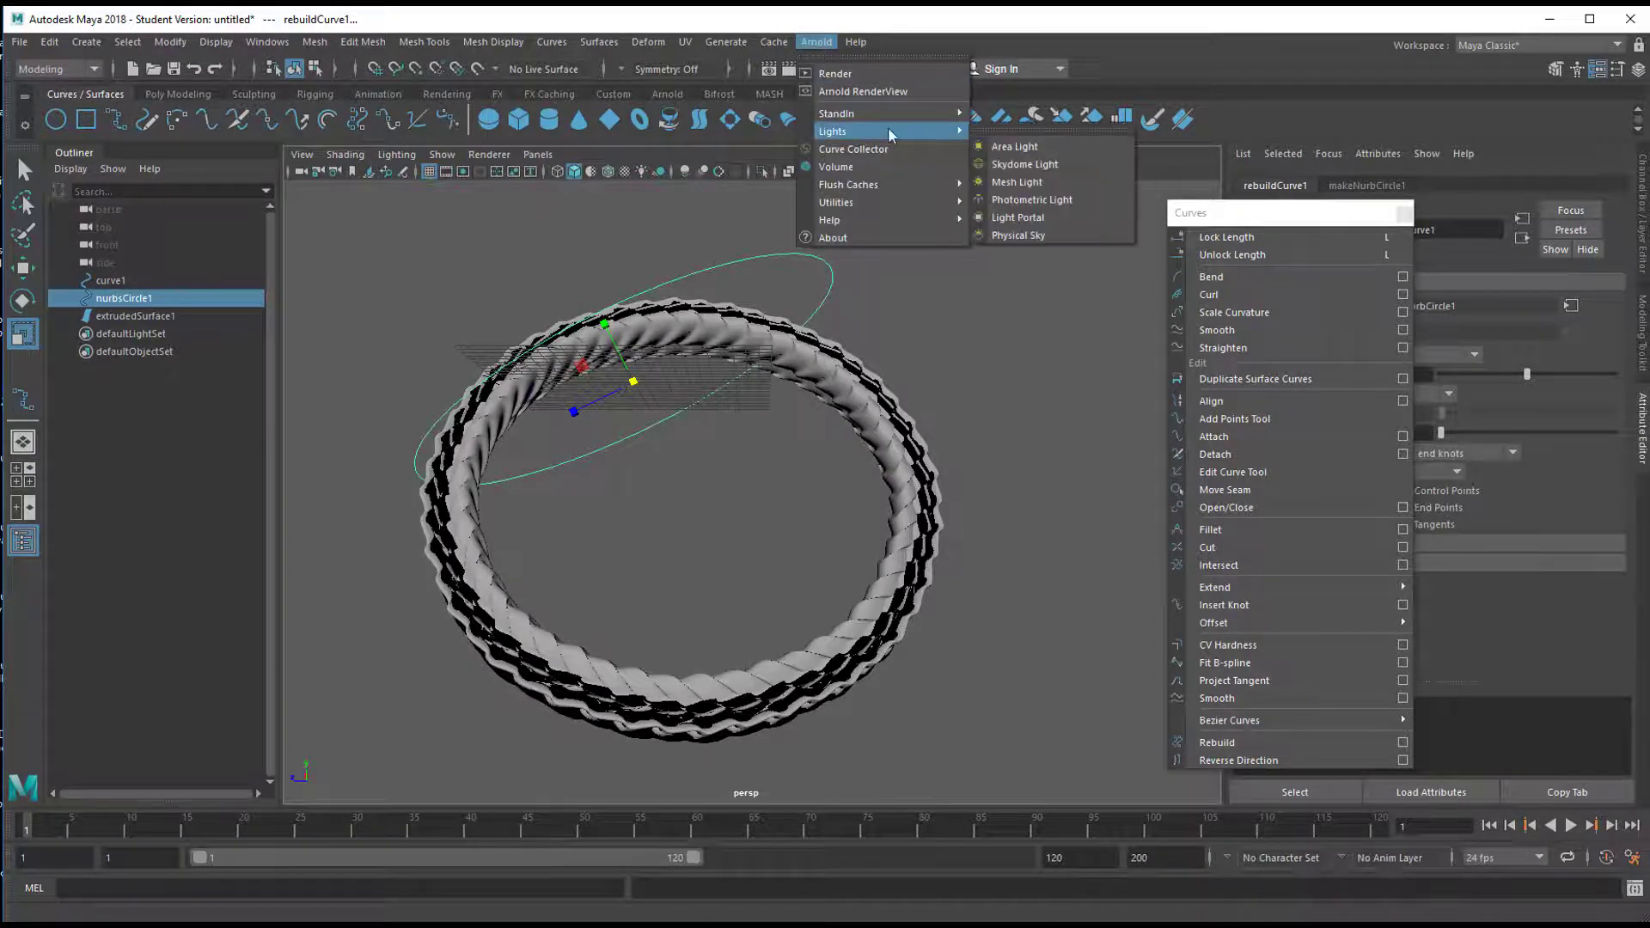
left_click(1007, 165)
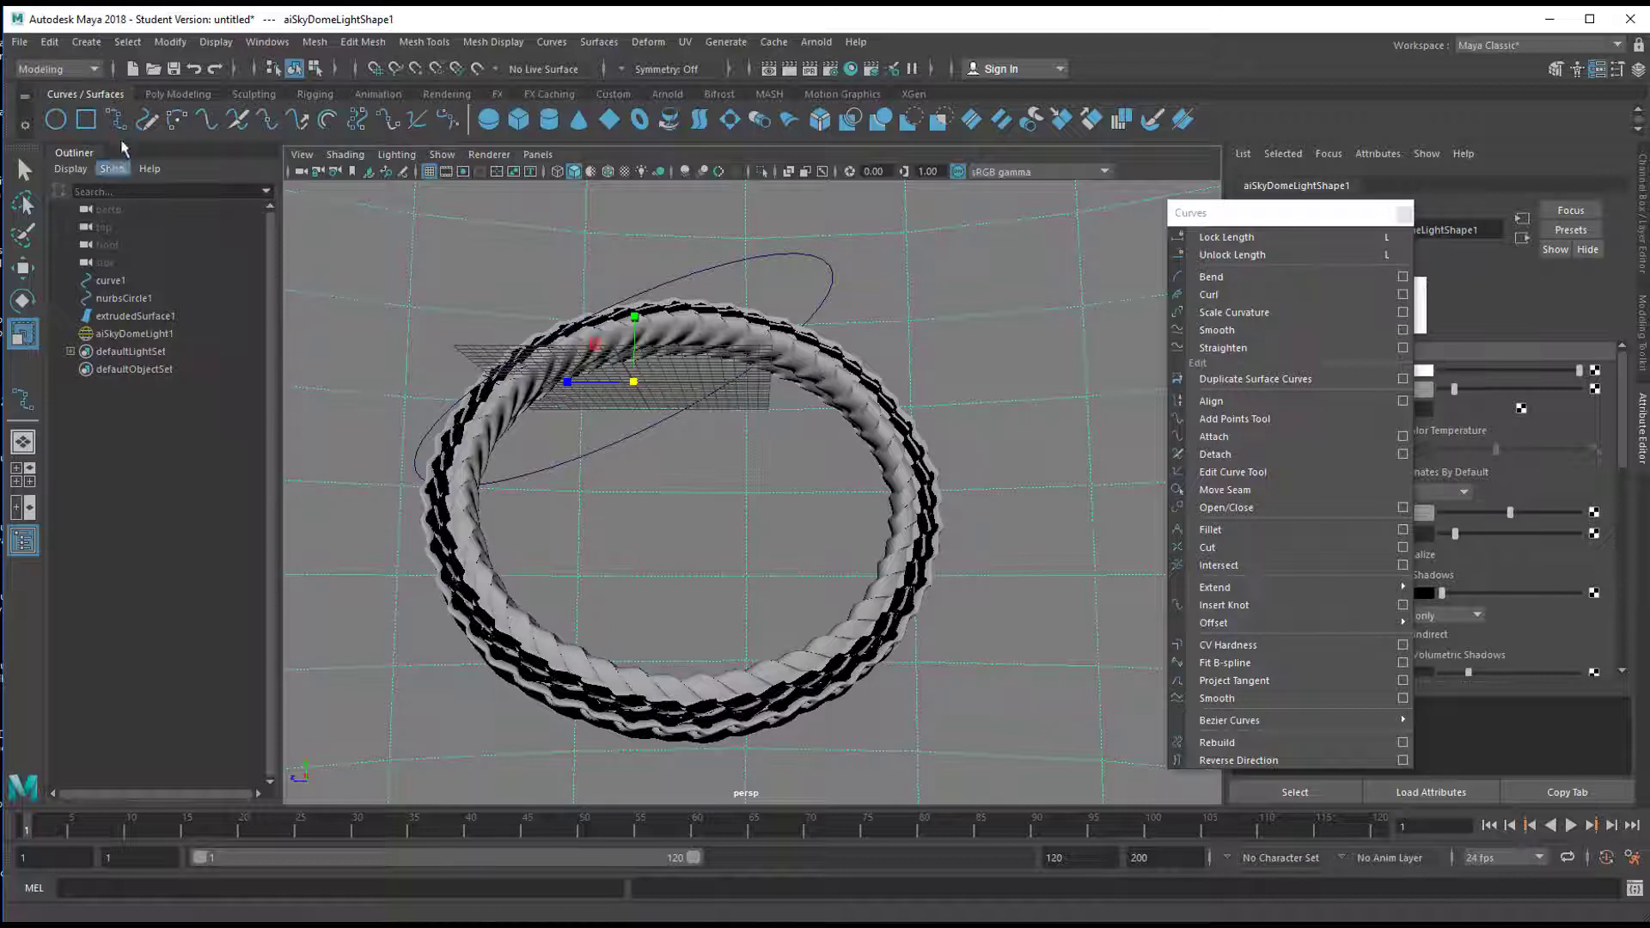
Create a polygon plane, pPlane1, from the Poly Modeling shelf and view the ring frontally
left_click(178, 93)
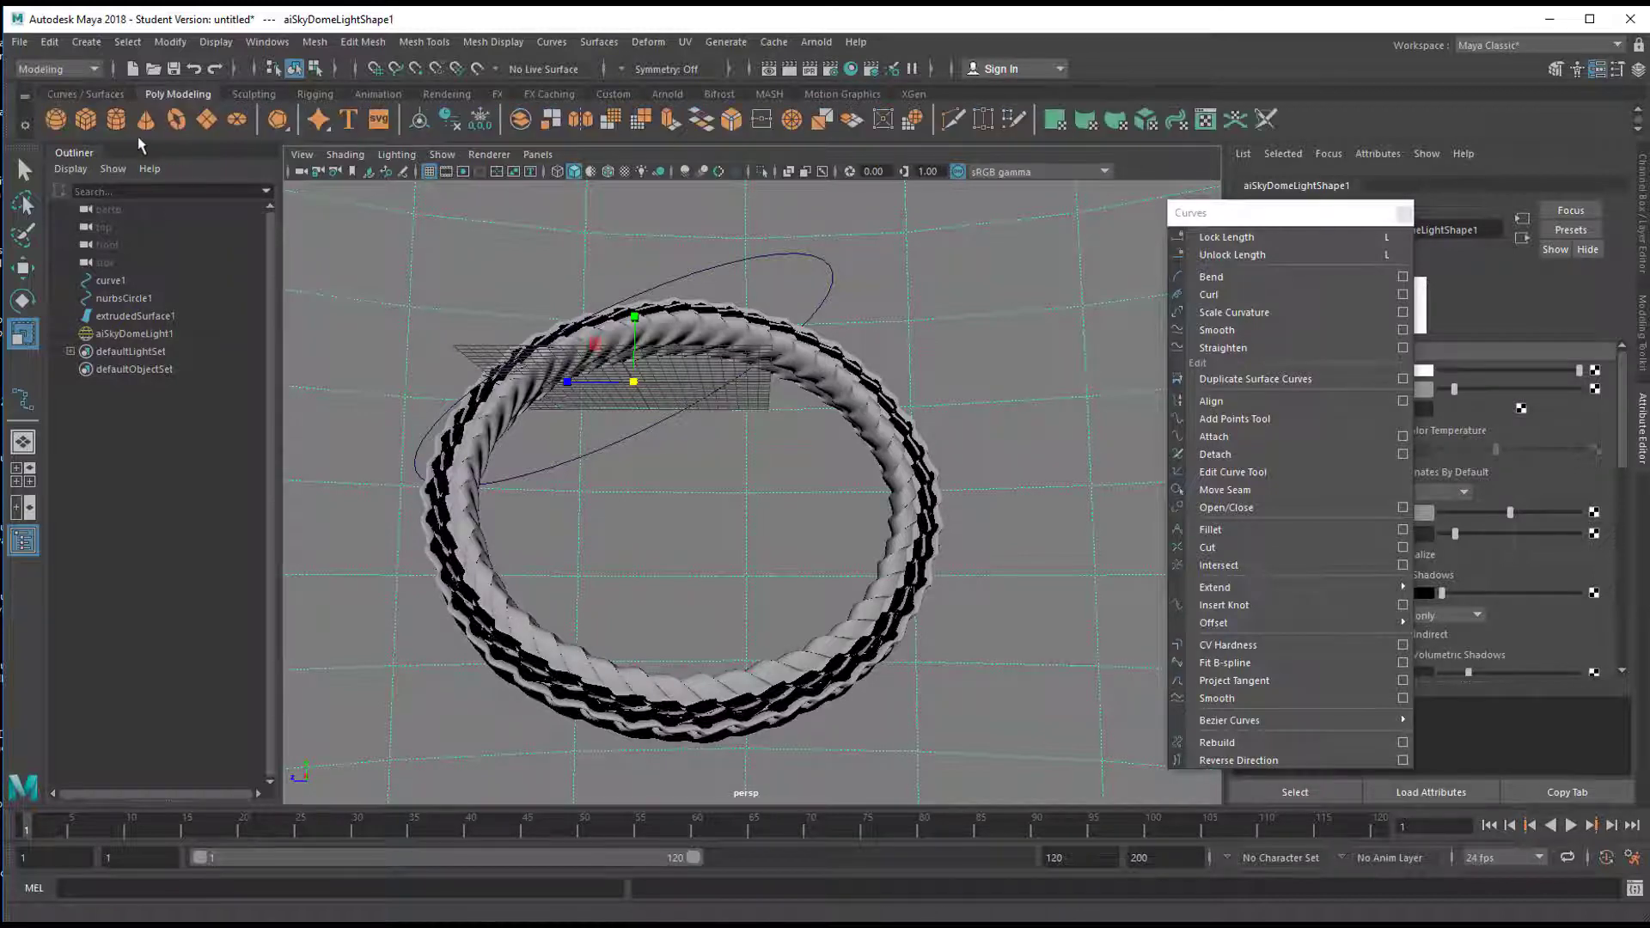
left_click(207, 120)
scroll(672, 629, "down", 3)
left_click_drag(672, 630, 756, 618, "alt")
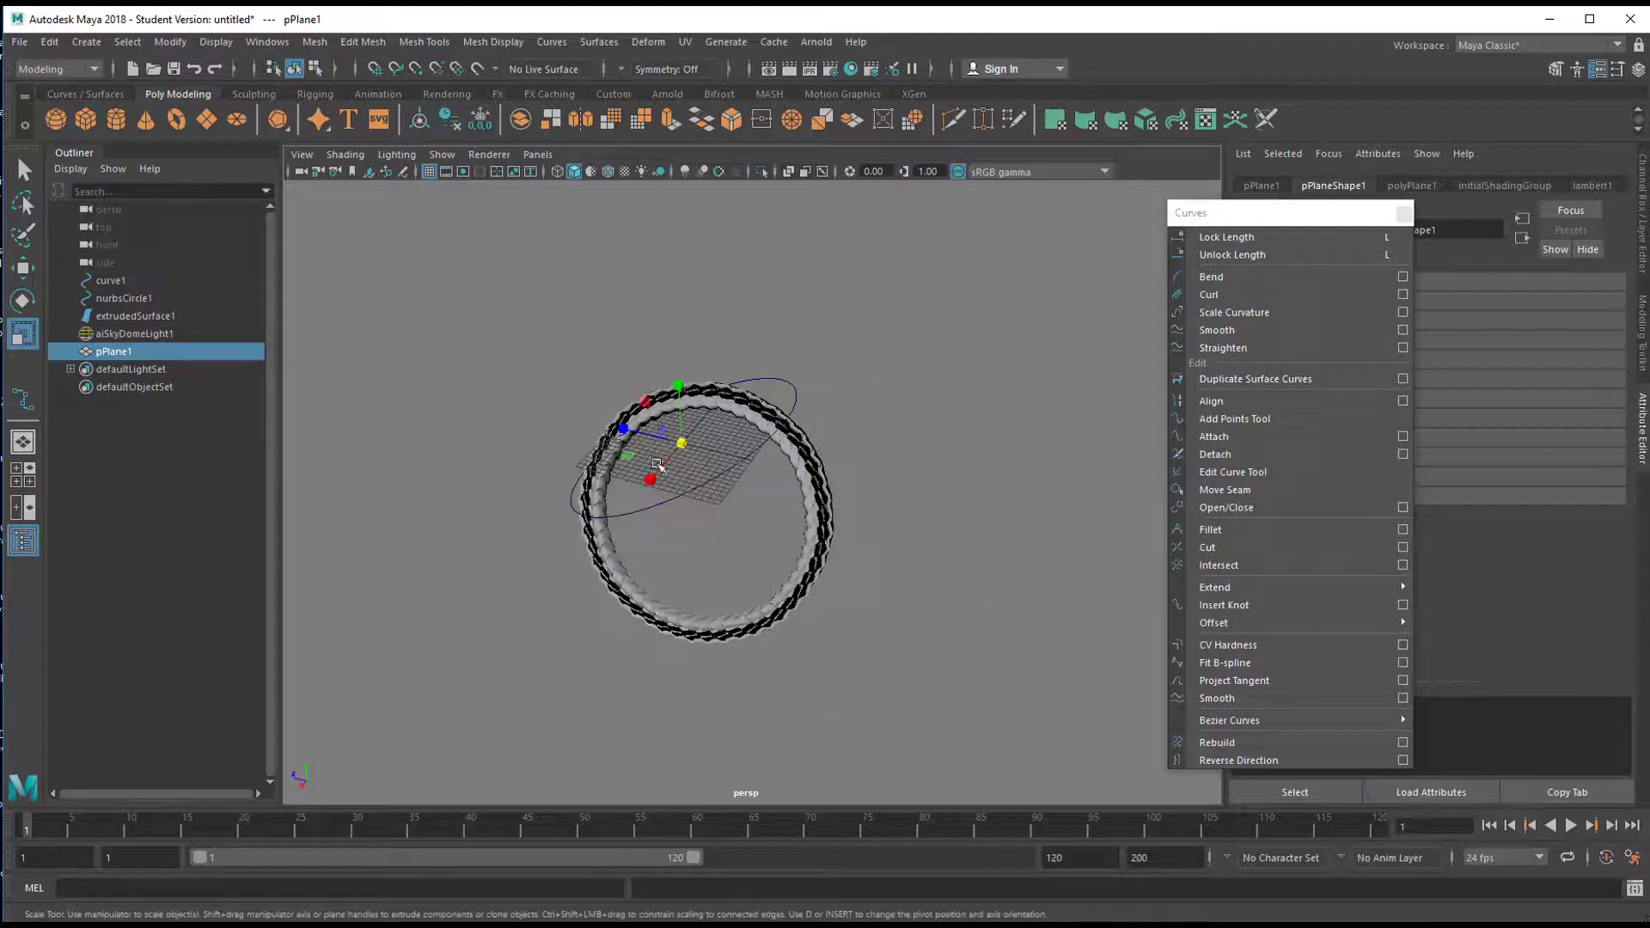
Scale pPlane1 uniformly to about 97 so it becomes a large floor beneath the ring
left_click_drag(630, 553, 772, 485, "alt")
left_click_drag(633, 557, 658, 546, "alt")
left_click_drag(685, 447, 688, 556)
key("w")
scroll(548, 596, "up", 5)
left_click_drag(550, 593, 778, 593, "alt")
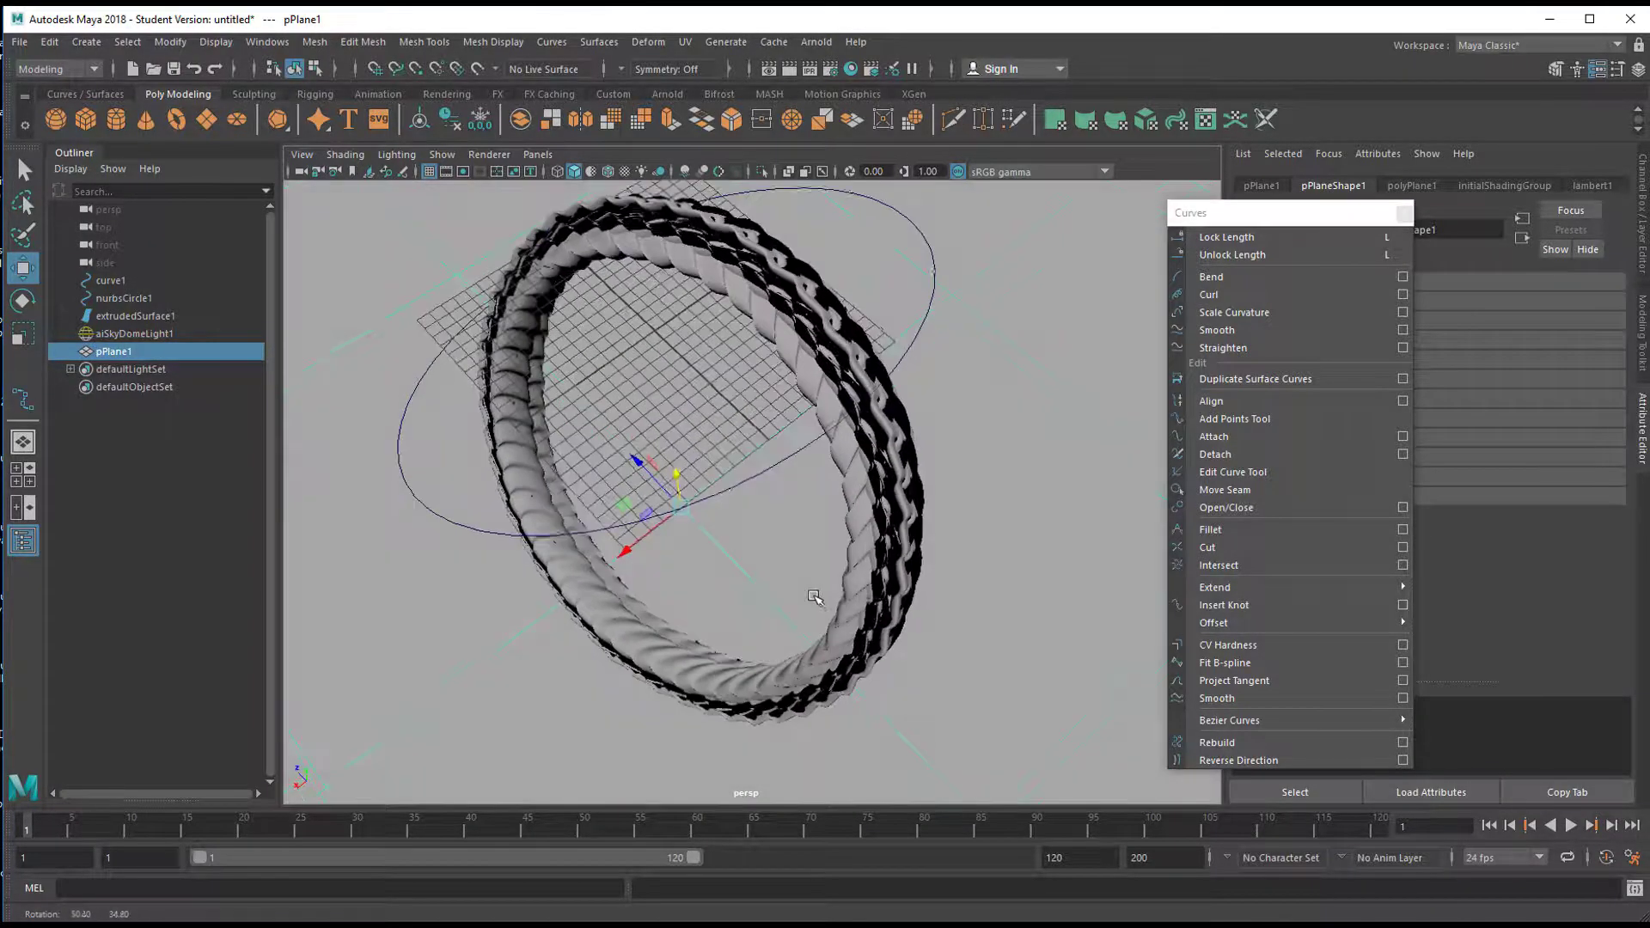
scroll(758, 607, "down", 2)
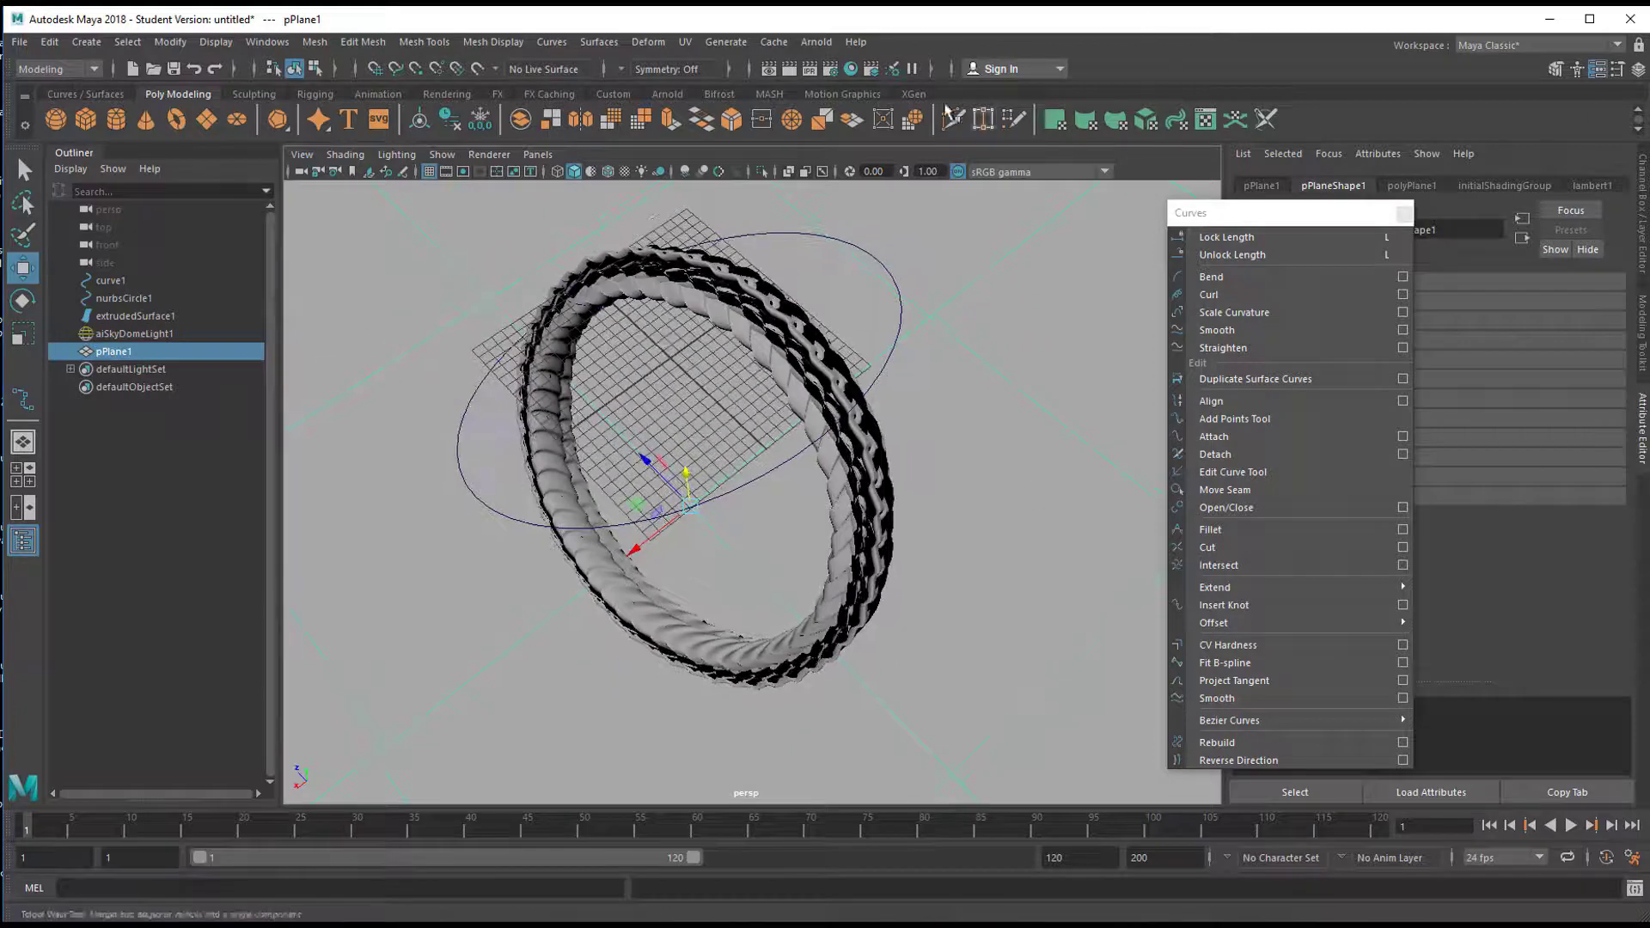
left_click(814, 43)
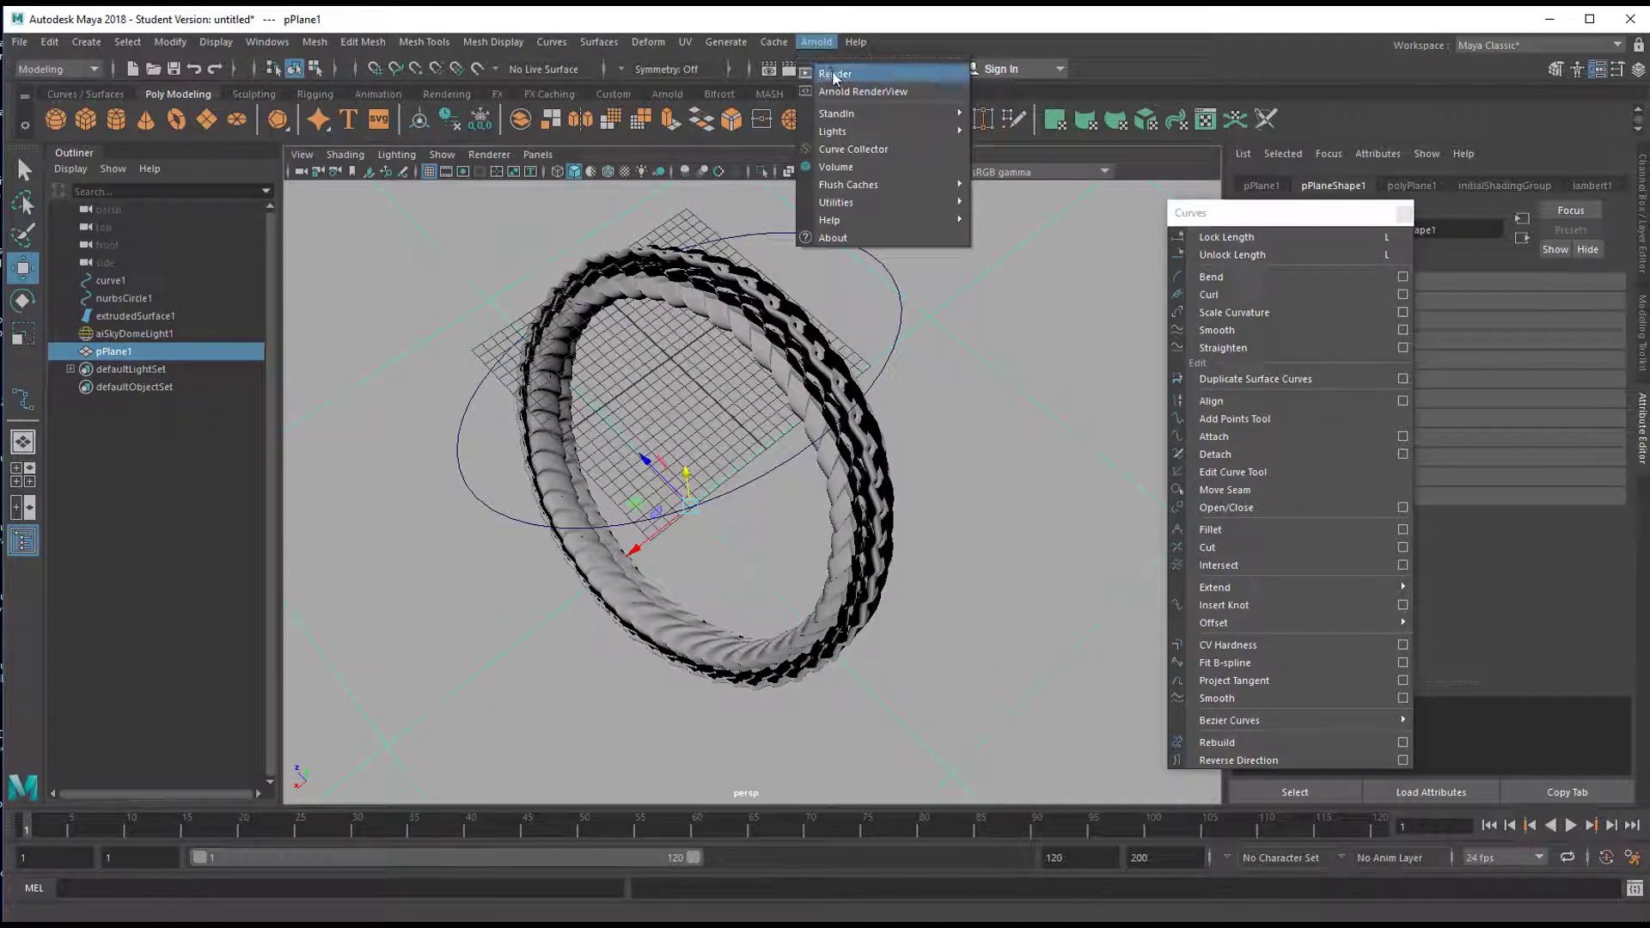
Render the ring in the Arnold RenderView, select the ring, and close the torn-off Curves menu
left_click(834, 76)
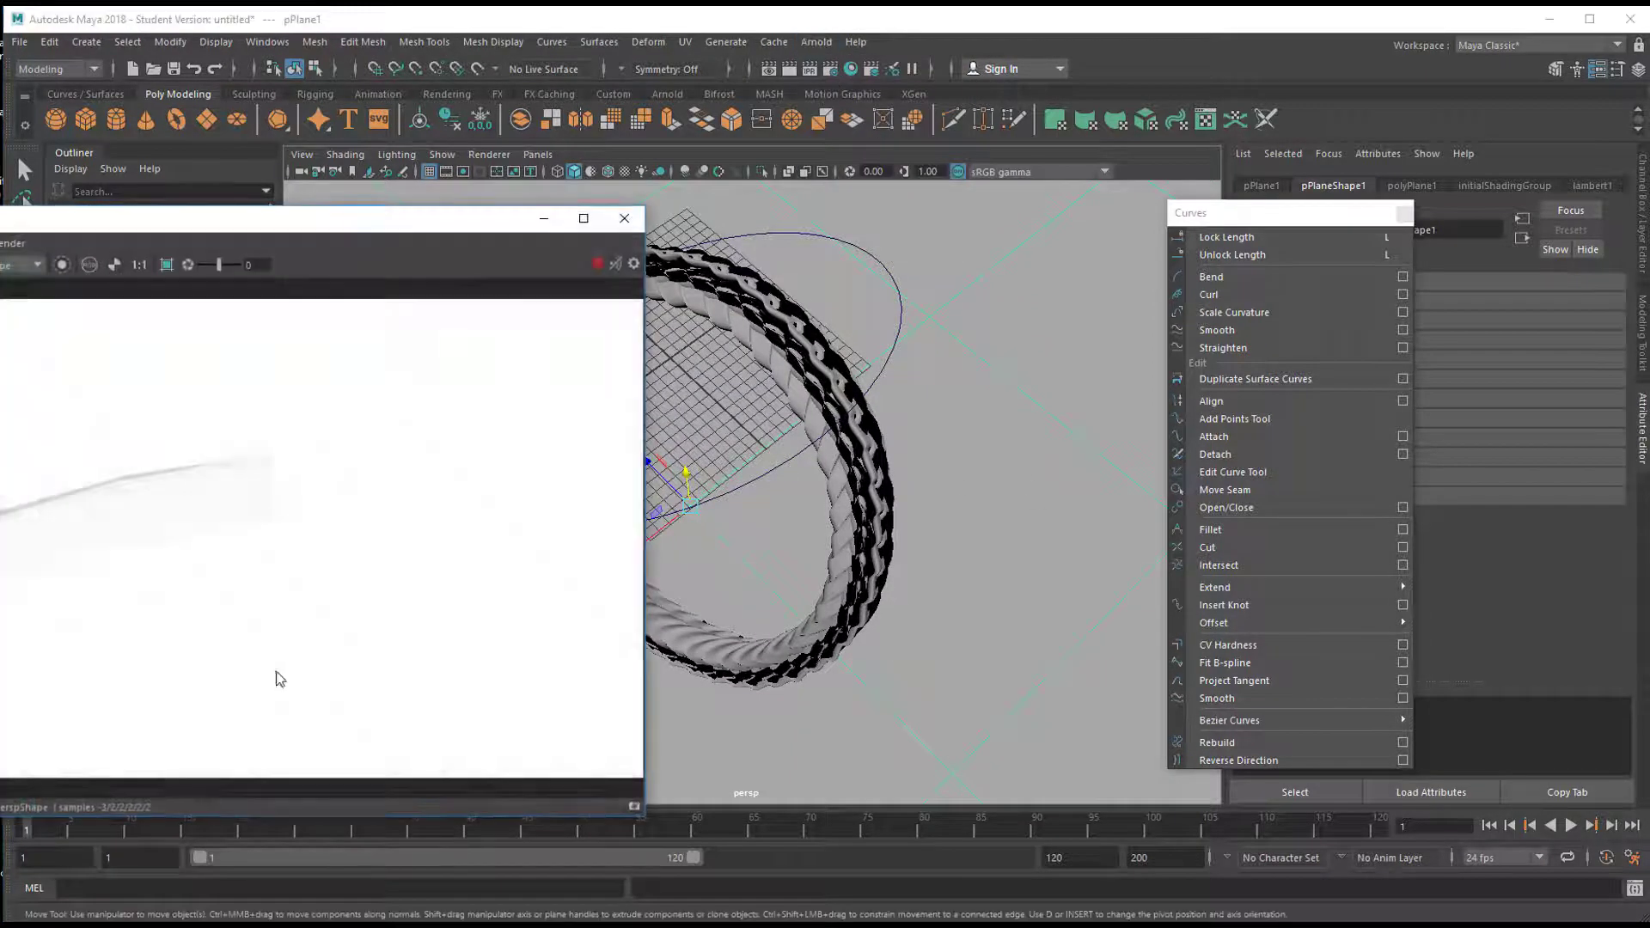
left_click_drag(412, 229, 797, 225)
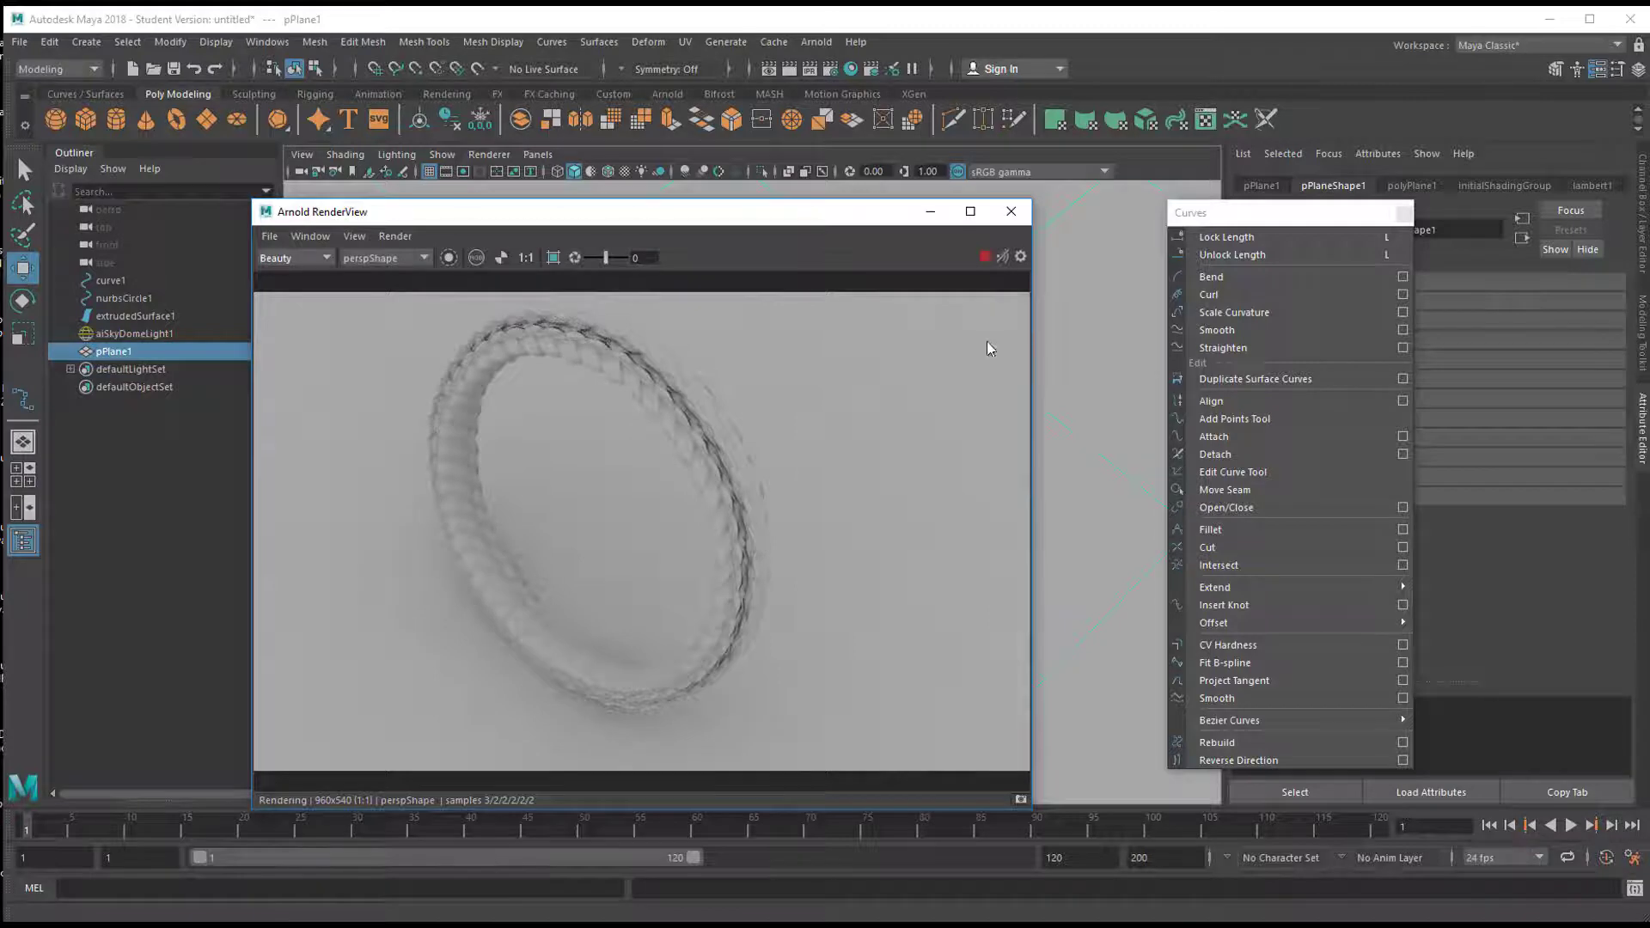
left_click_drag(799, 216, 608, 358)
left_click(671, 294)
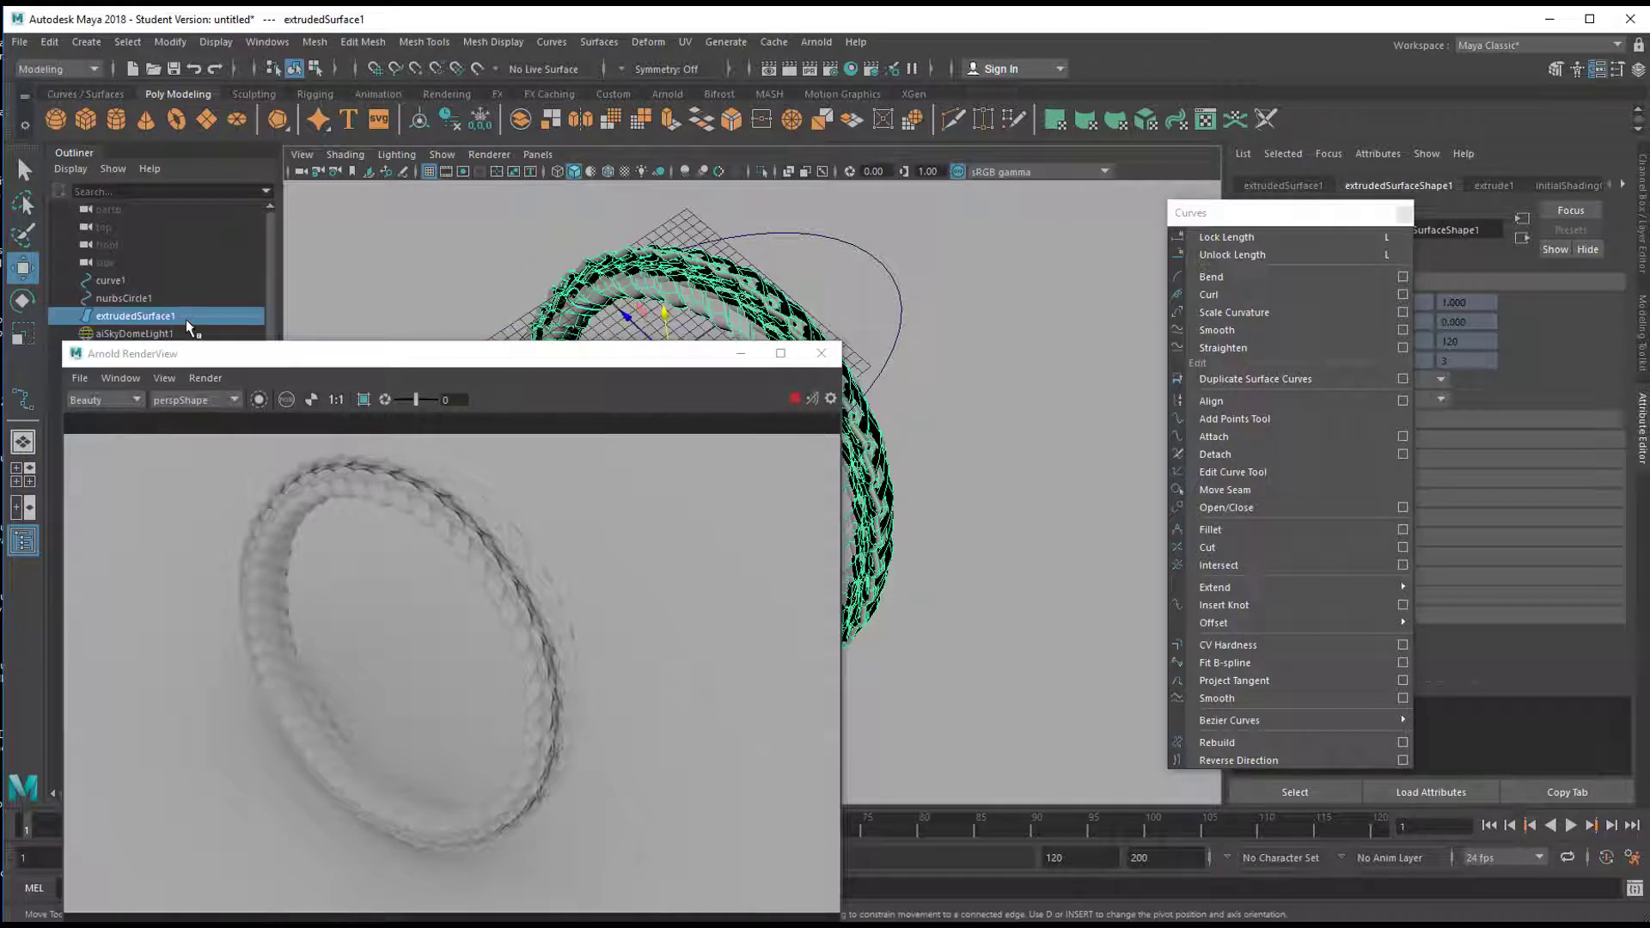
left_click(1403, 213)
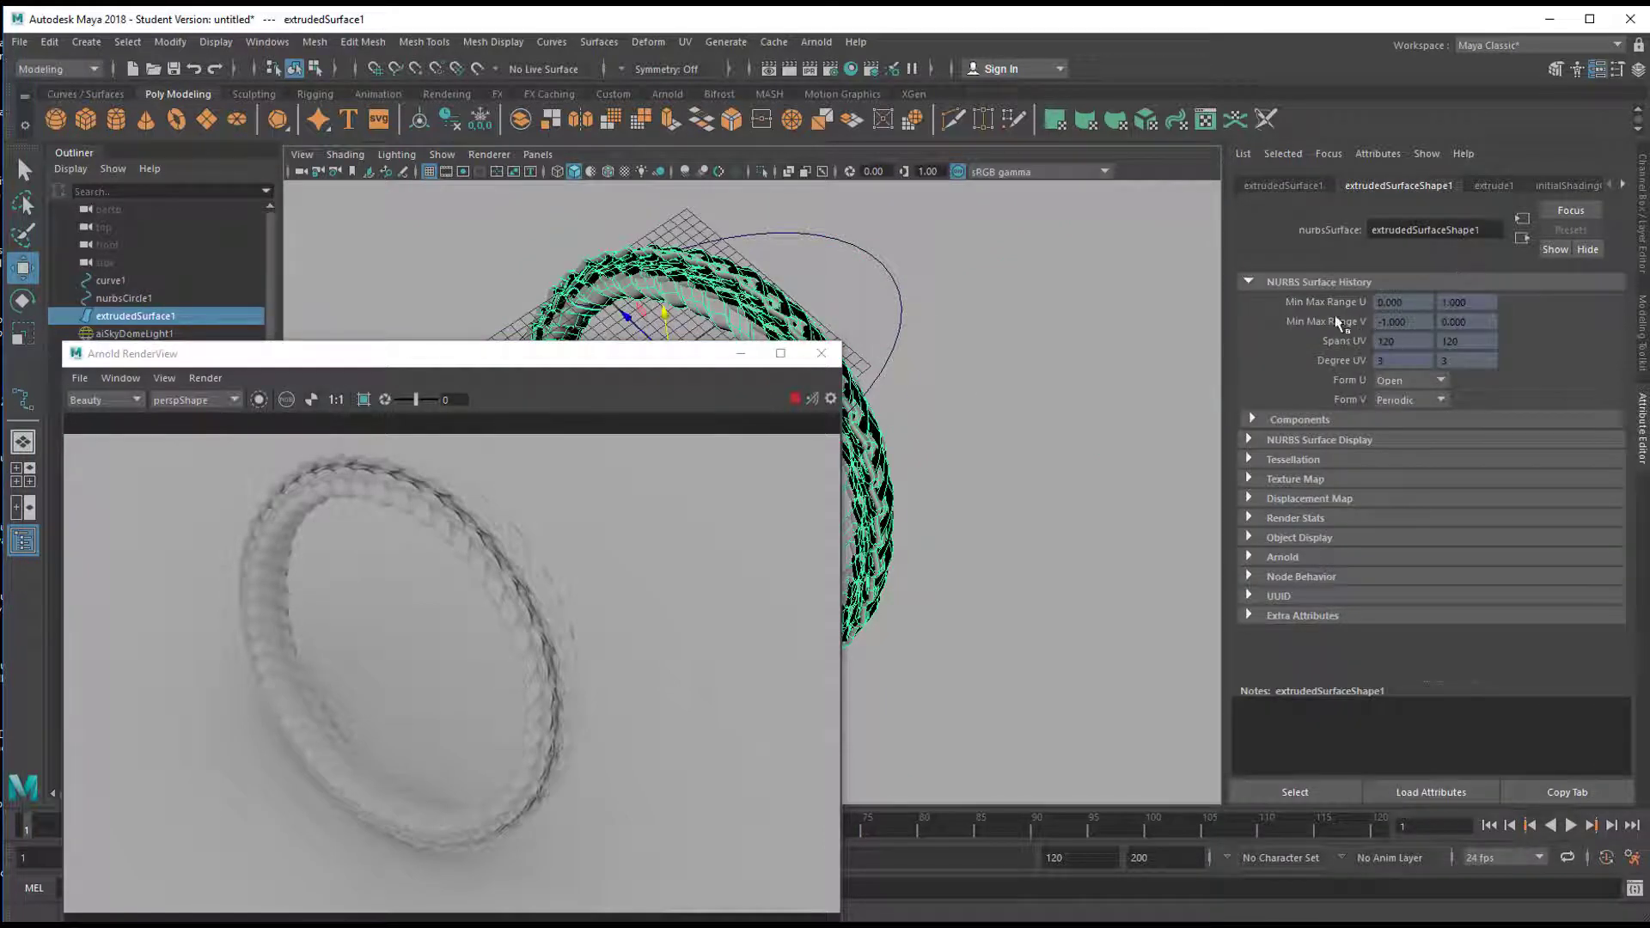
Assign a new Arnold aiStandardSurface material to the ring
right_click(709, 310)
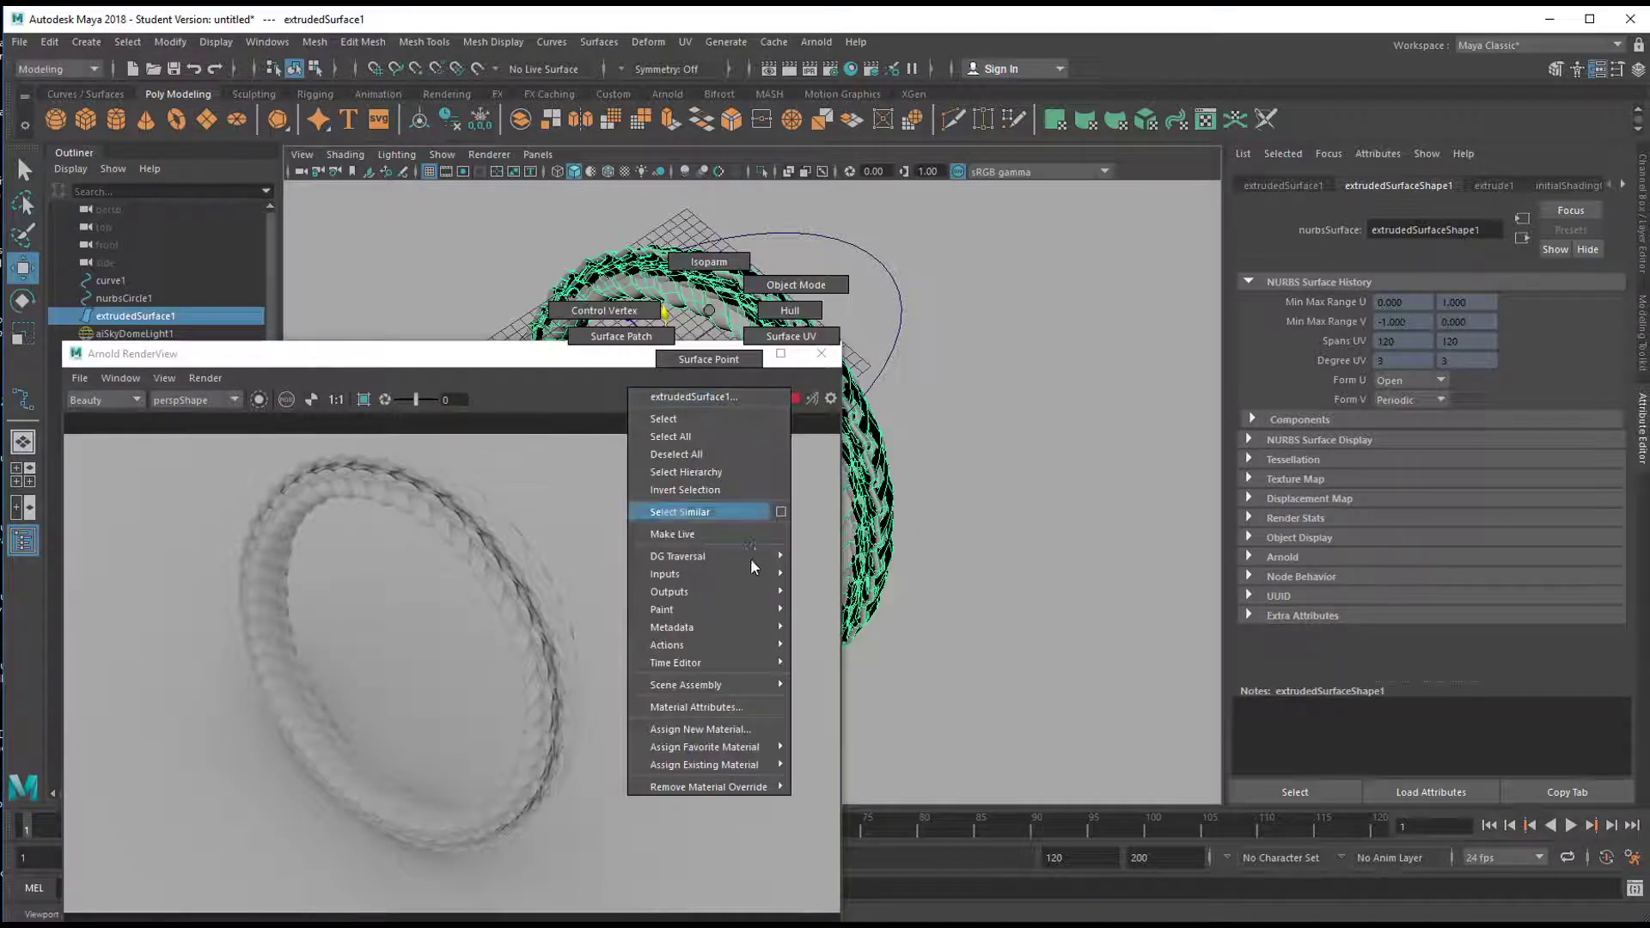
left_click(753, 729)
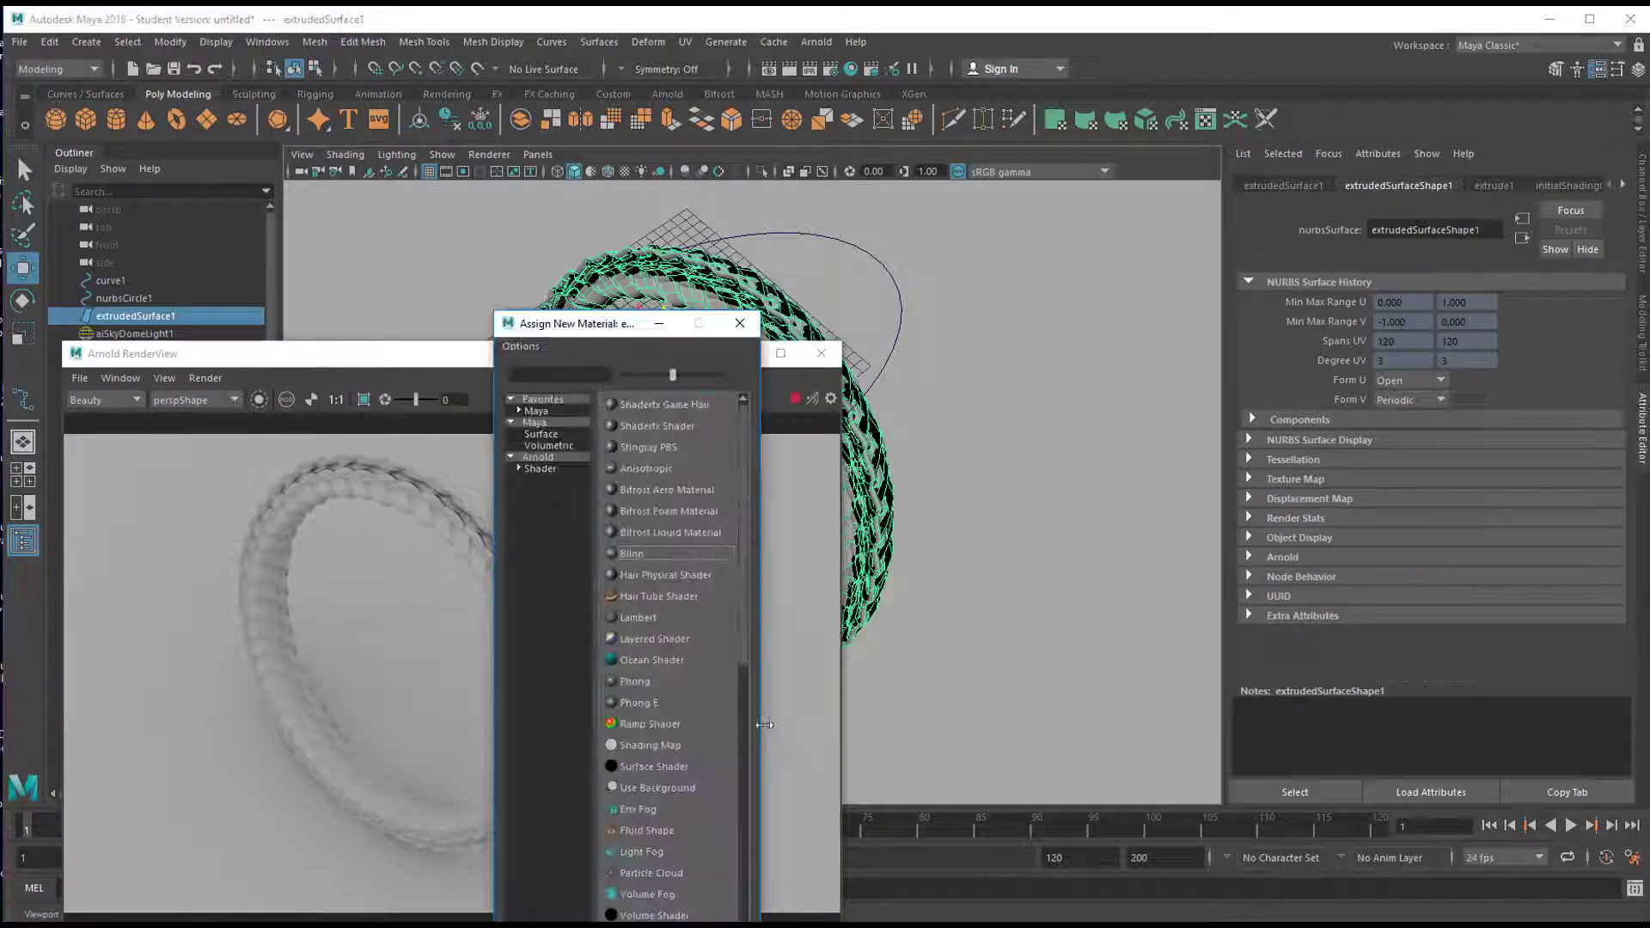
left_click(538, 457)
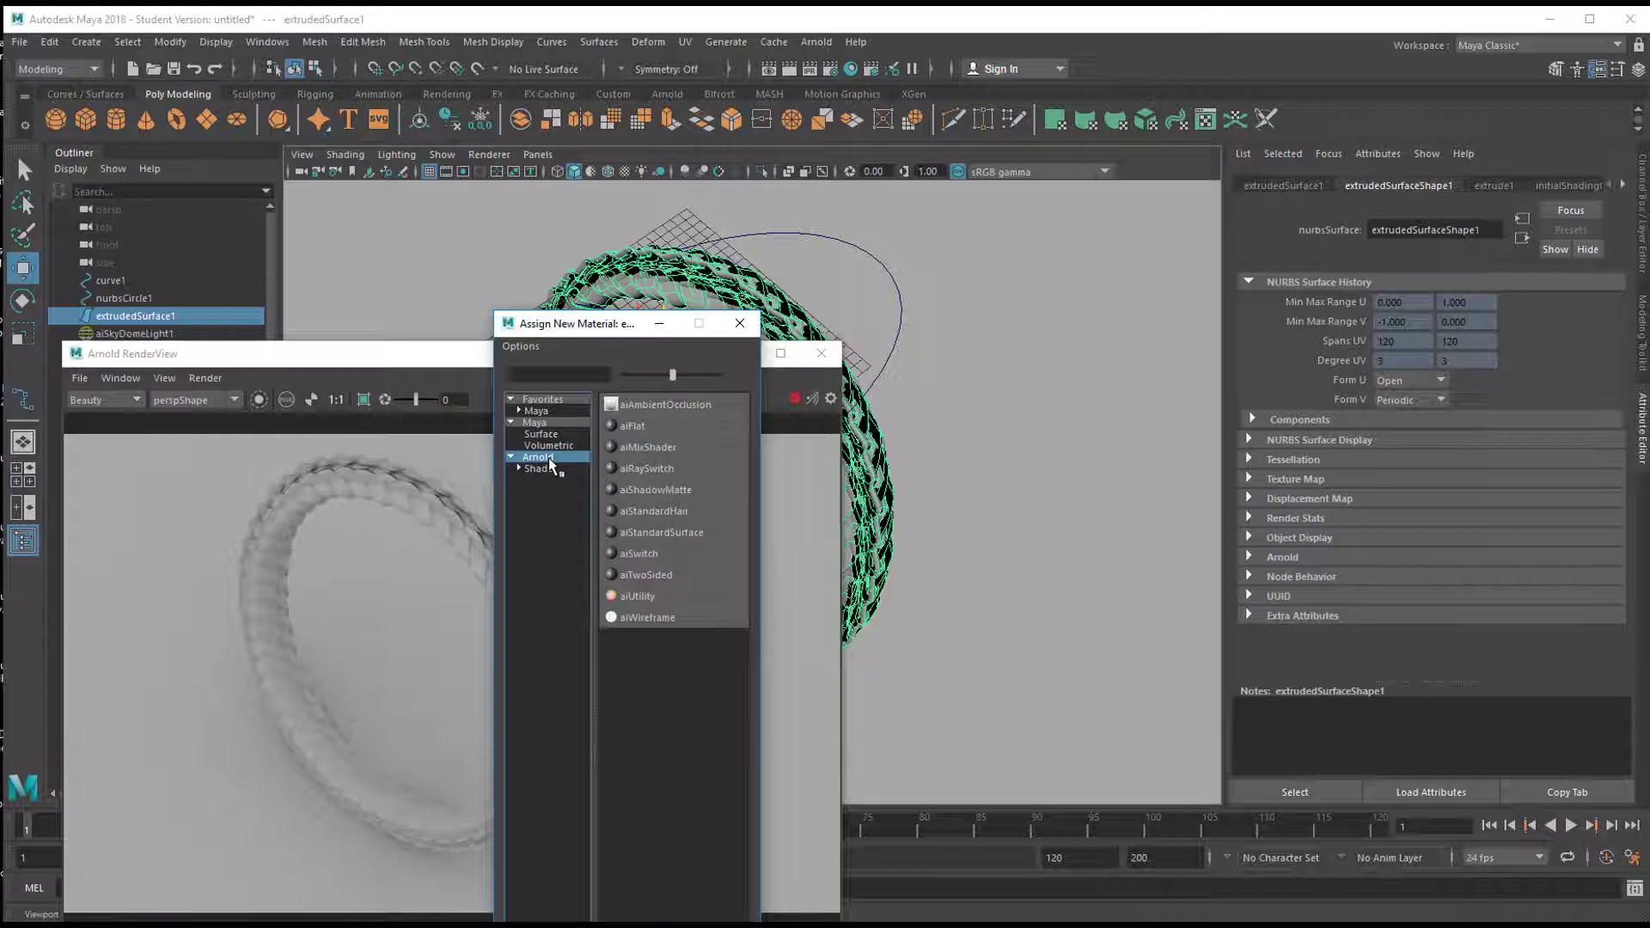
left_click(682, 534)
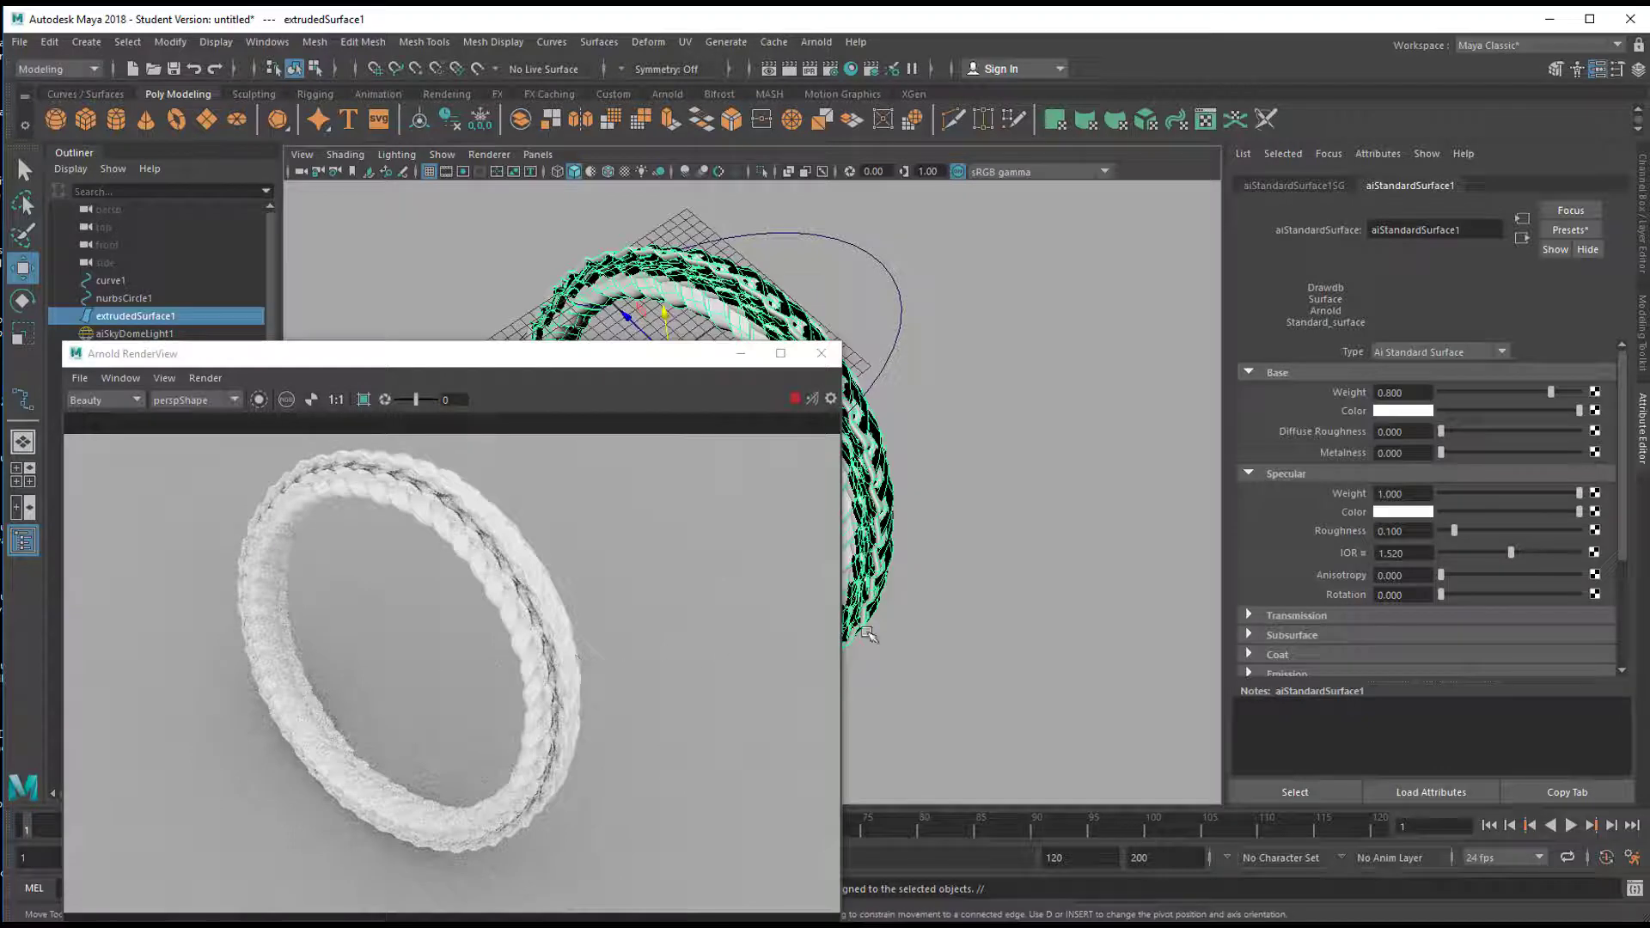
Apply the Copper preset to the shader and enlarge the Arnold RenderView to view the render
left_click(1575, 233)
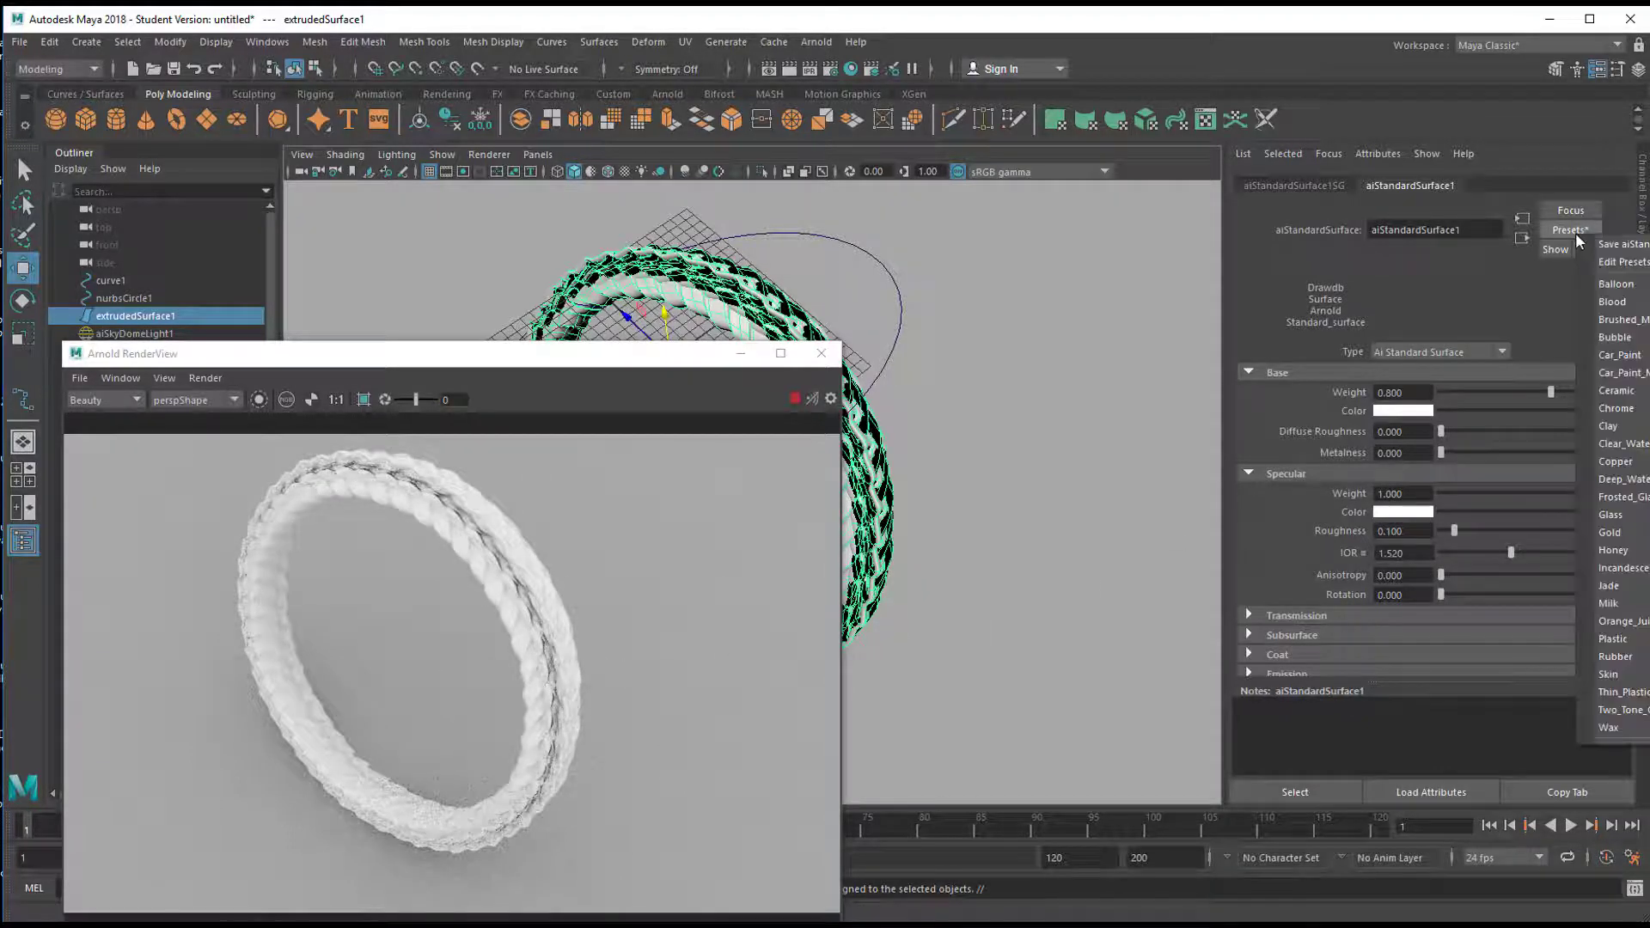
left_click(1615, 461)
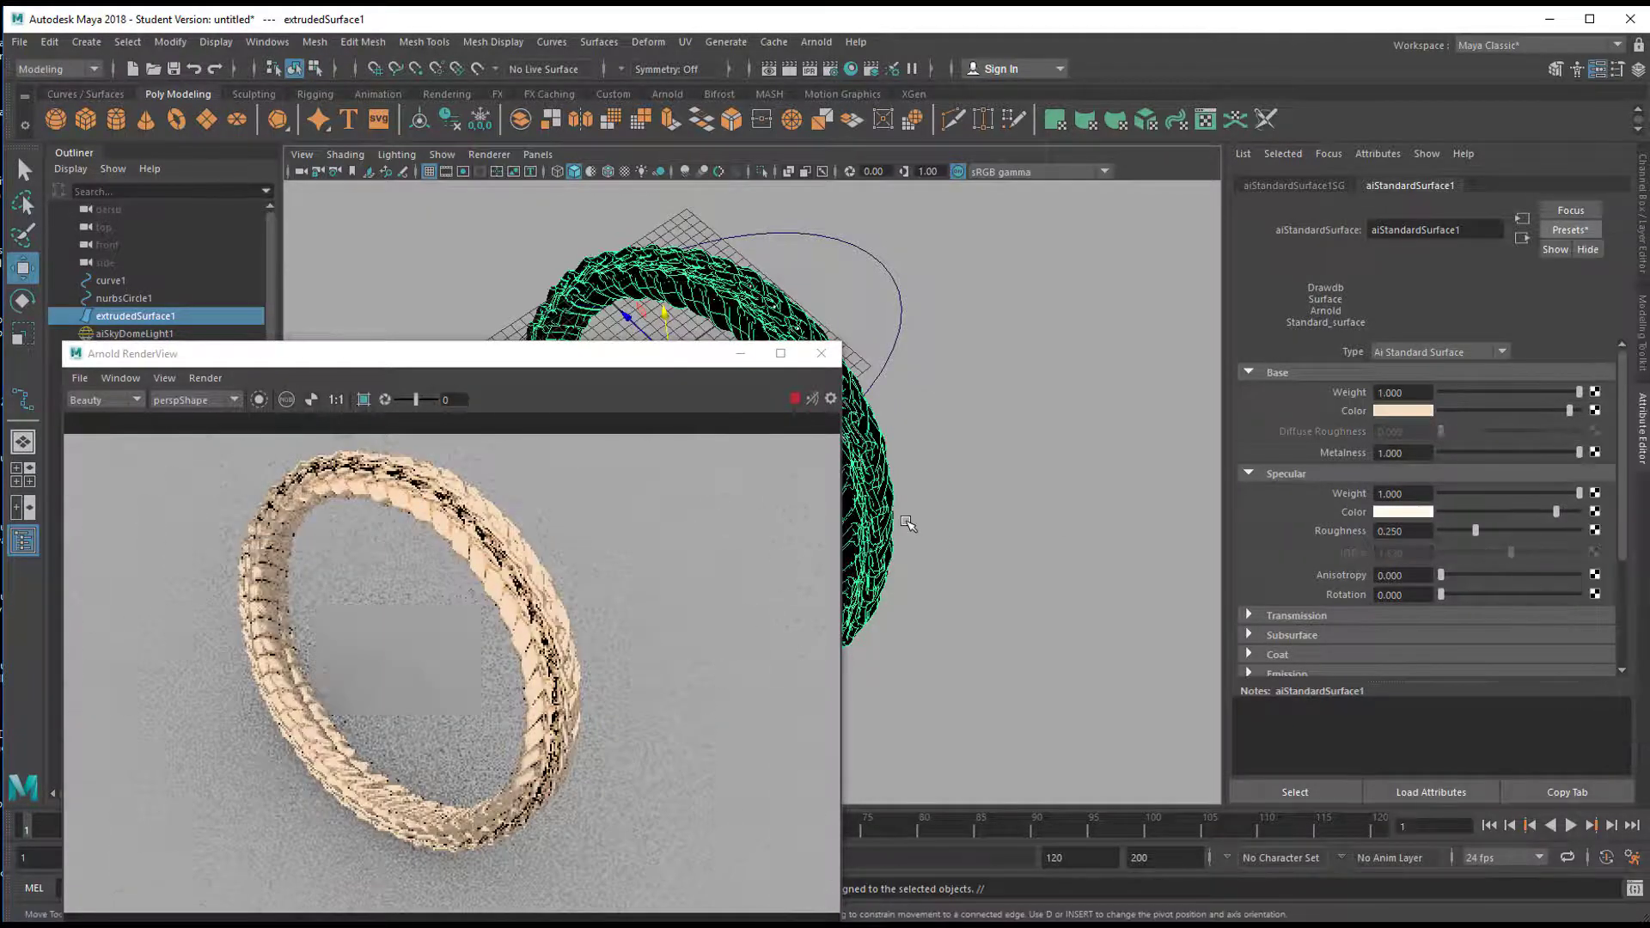
left_click_drag(650, 362, 1007, 230)
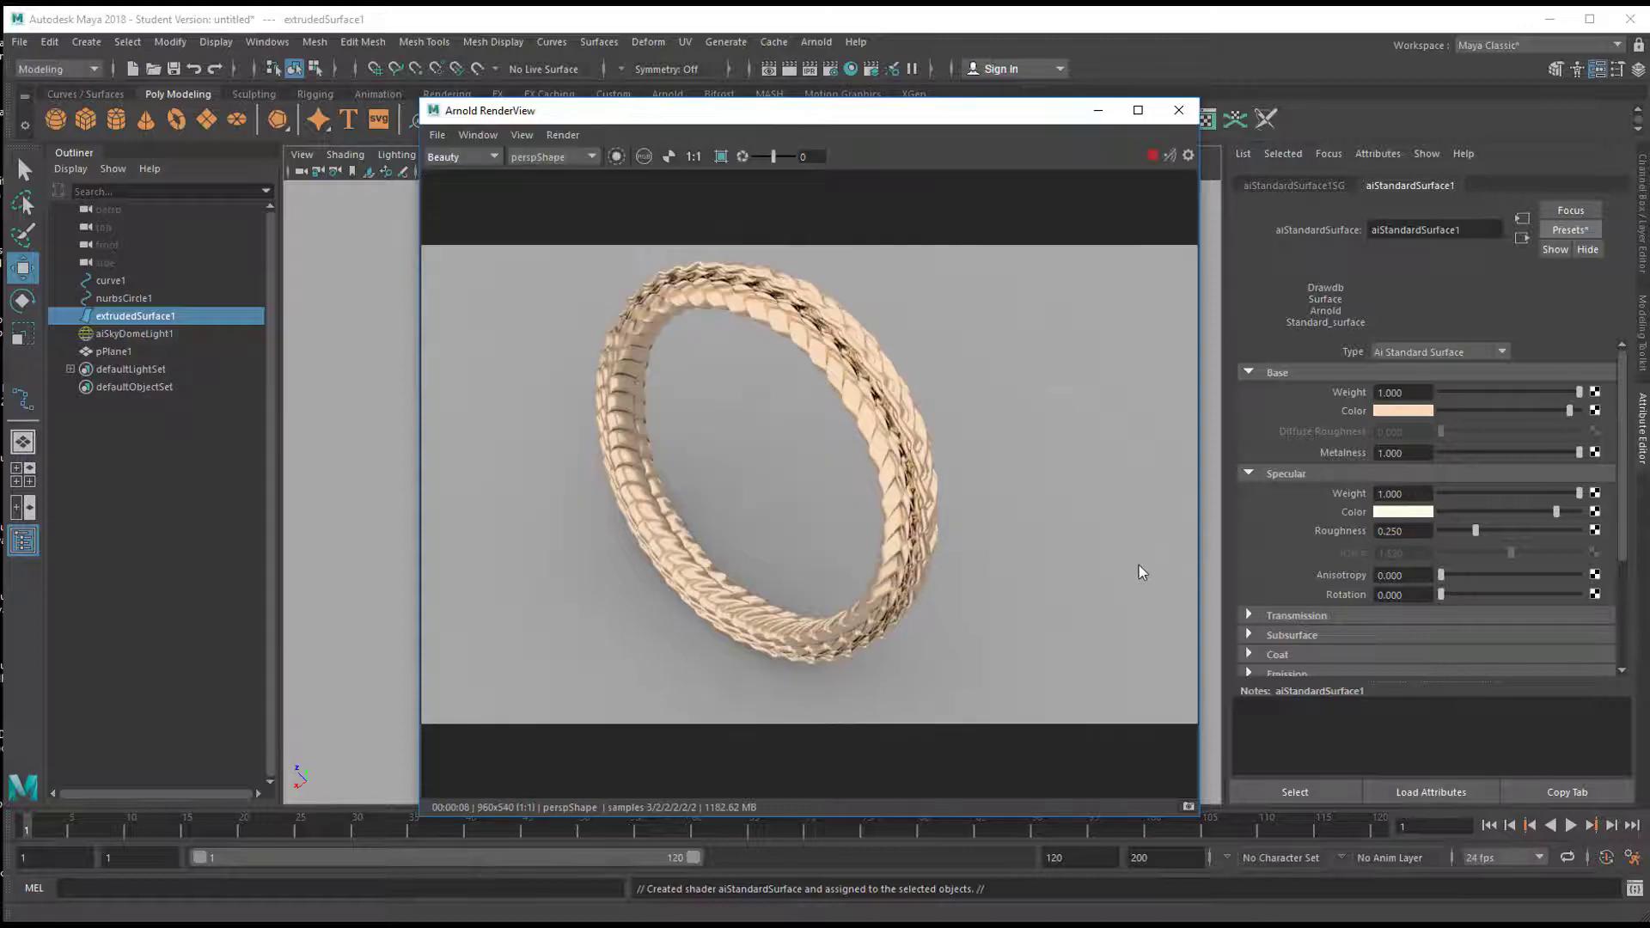
left_click_drag(1199, 478, 1558, 486)
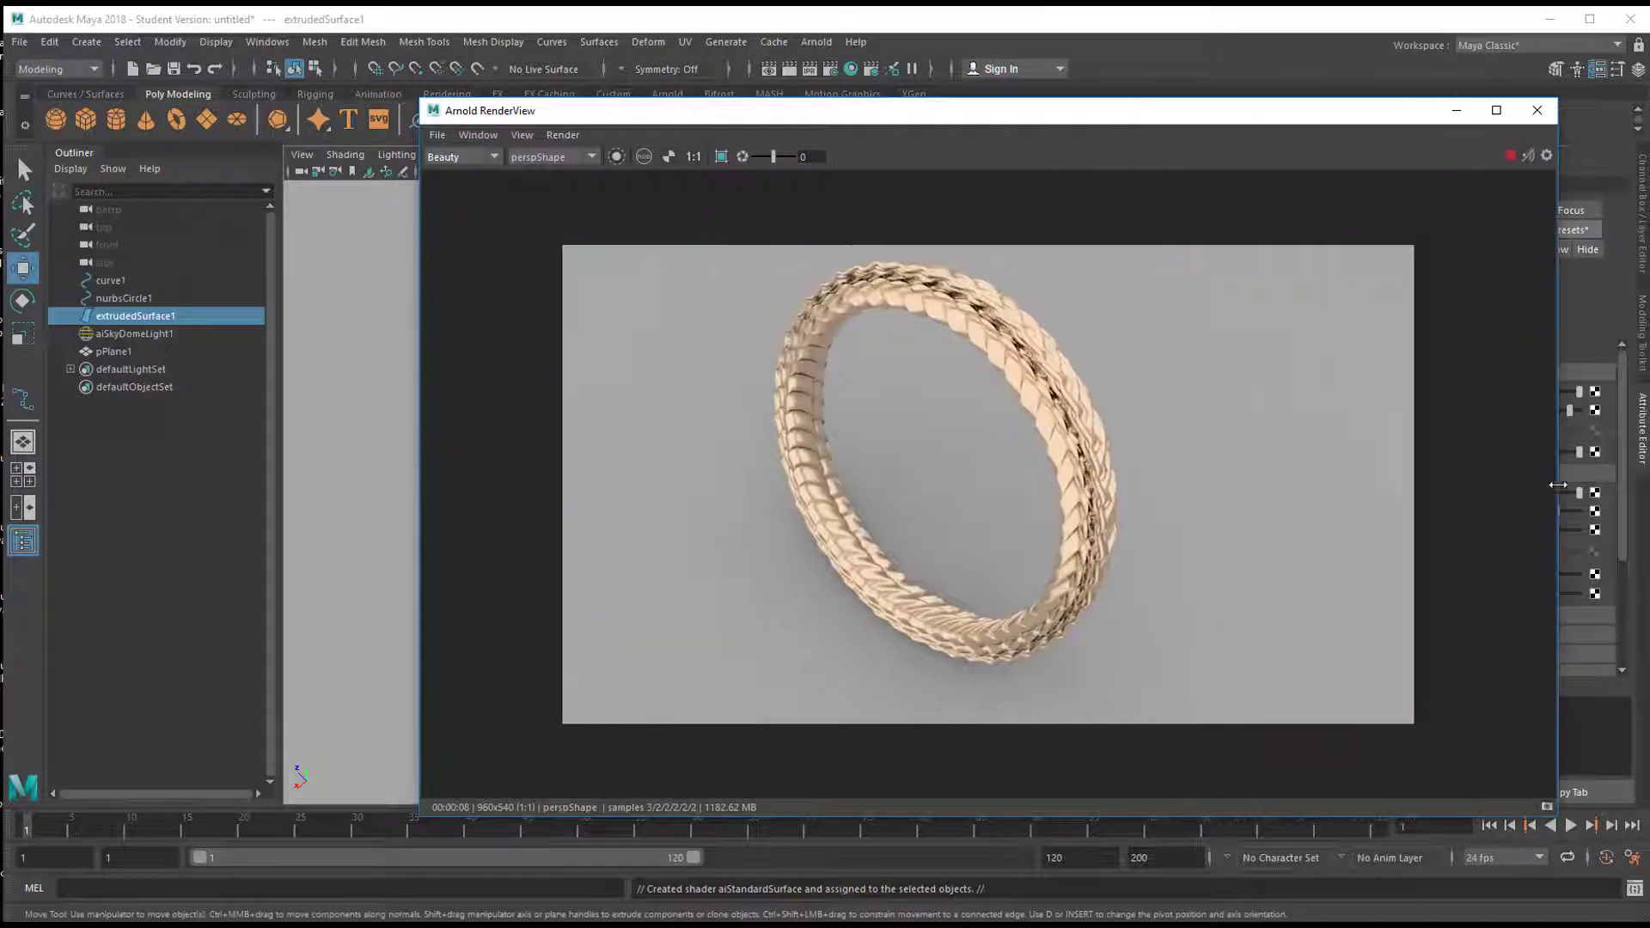